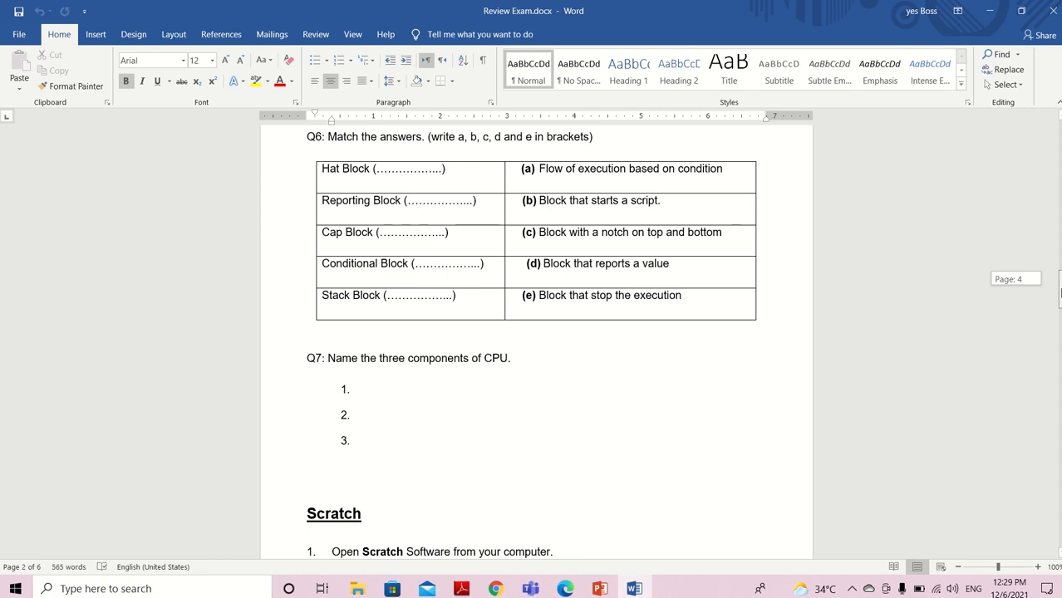
# Find the MS. Word tasks in Review Exam.docx and open Ethical hackers .docx from the exam review folder
pyautogui.scroll(-3, 536, 333)
pyautogui.scroll(-3, 536, 333)
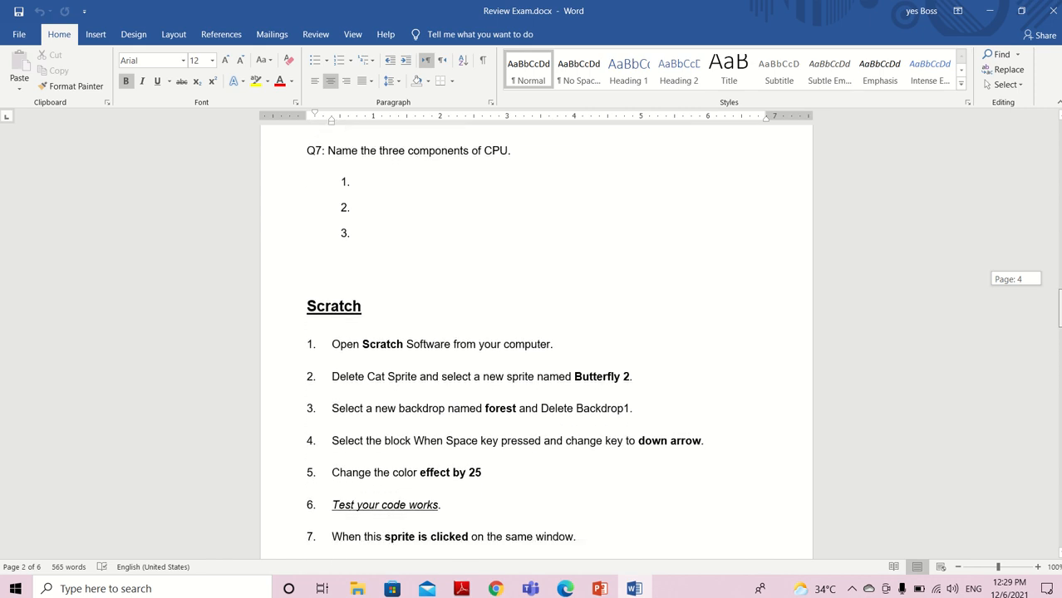
pyautogui.moveTo(1059, 315); pyautogui.dragTo(1057, 427)
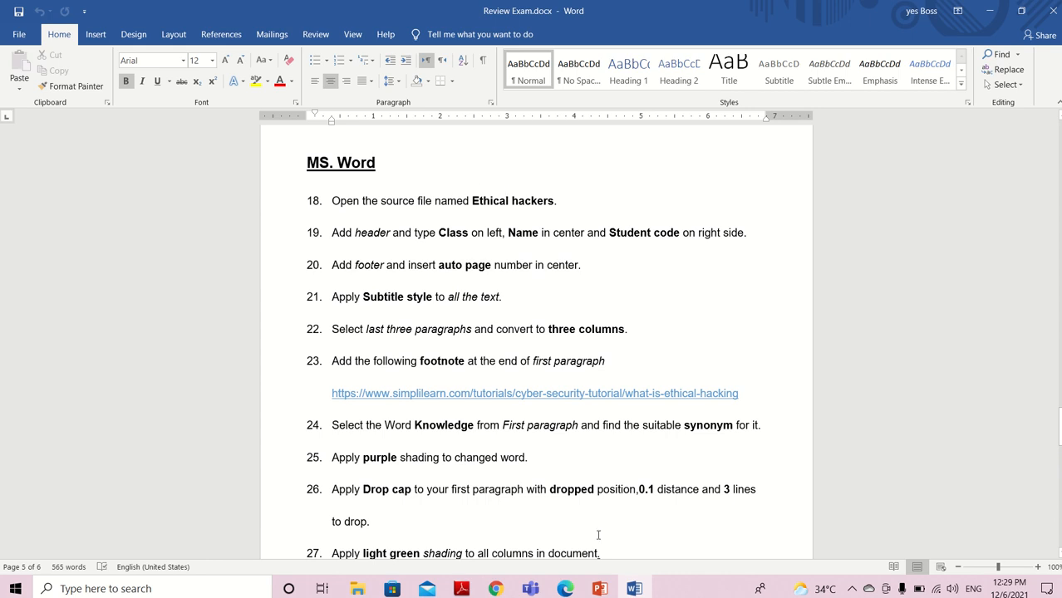
pyautogui.moveTo(357, 589)
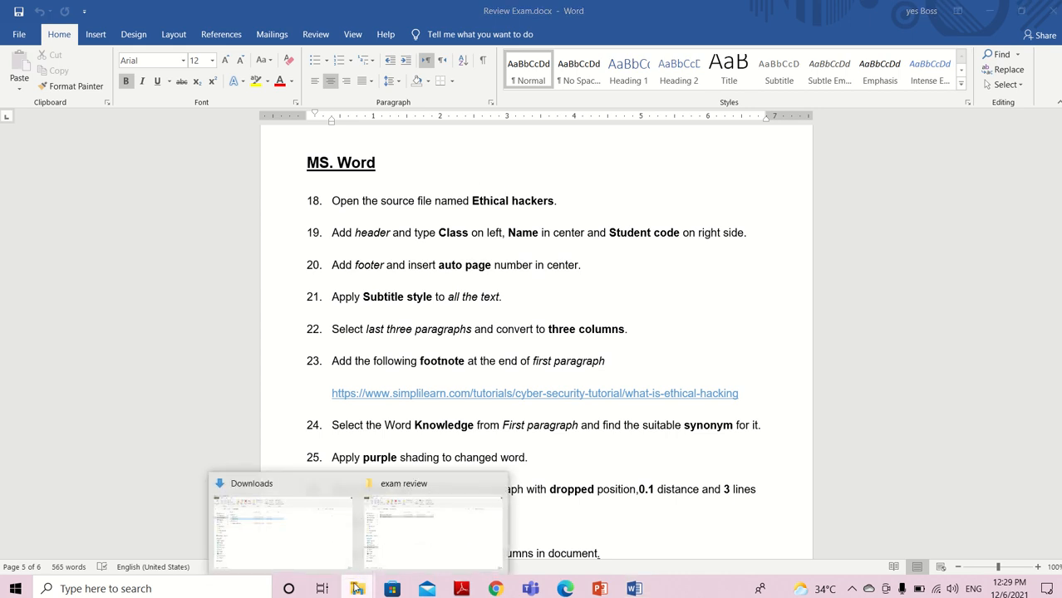
pyautogui.click(398, 526)
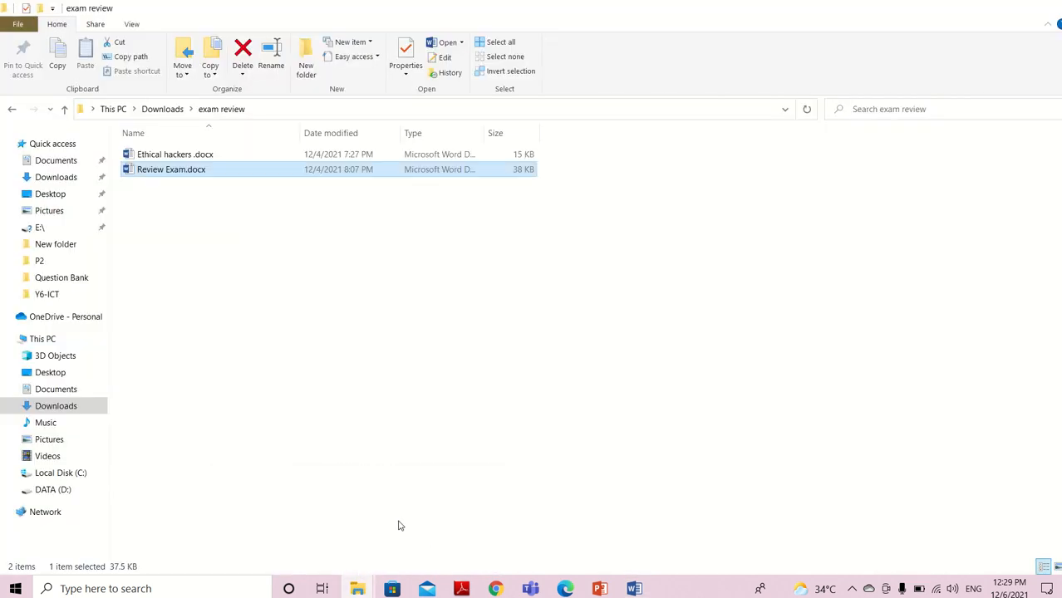
pyautogui.doubleClick(249, 156)
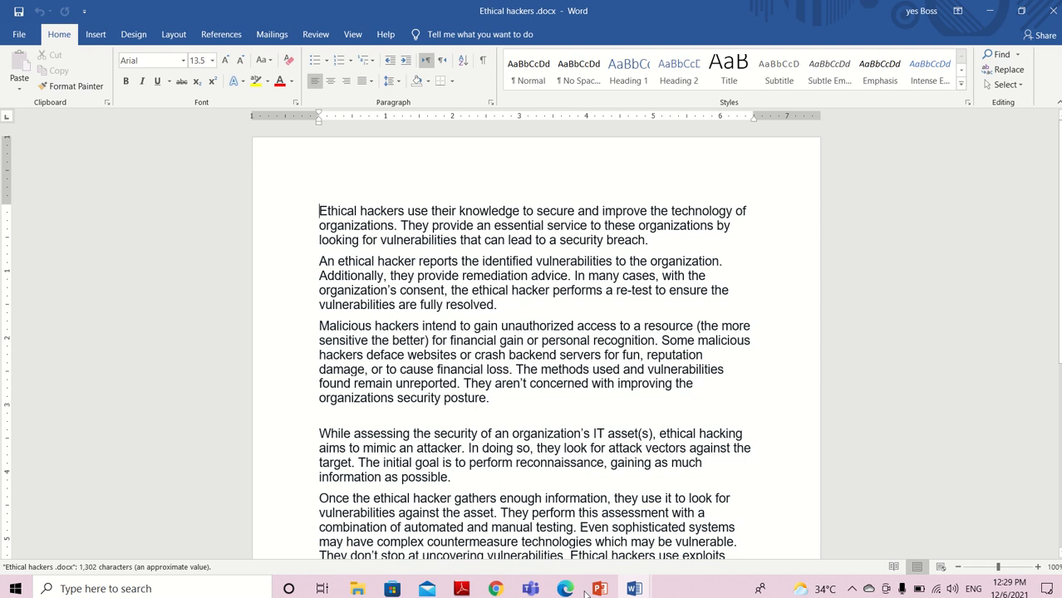
# Check the header task in Review Exam.docx and insert a blank three-column header in Ethical hackers .docx
pyautogui.moveTo(637, 588)
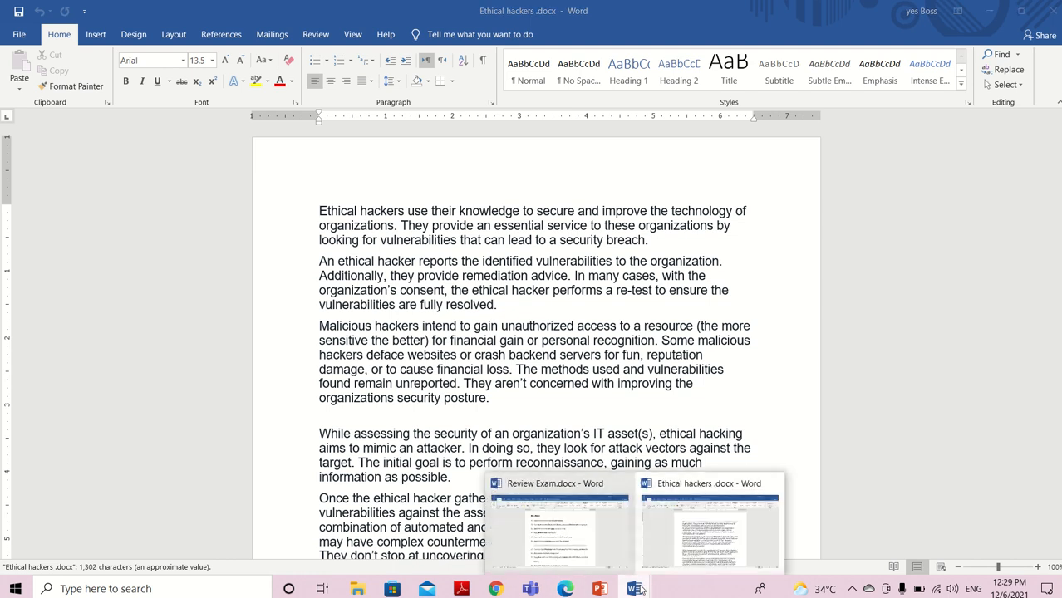
pyautogui.click(576, 554)
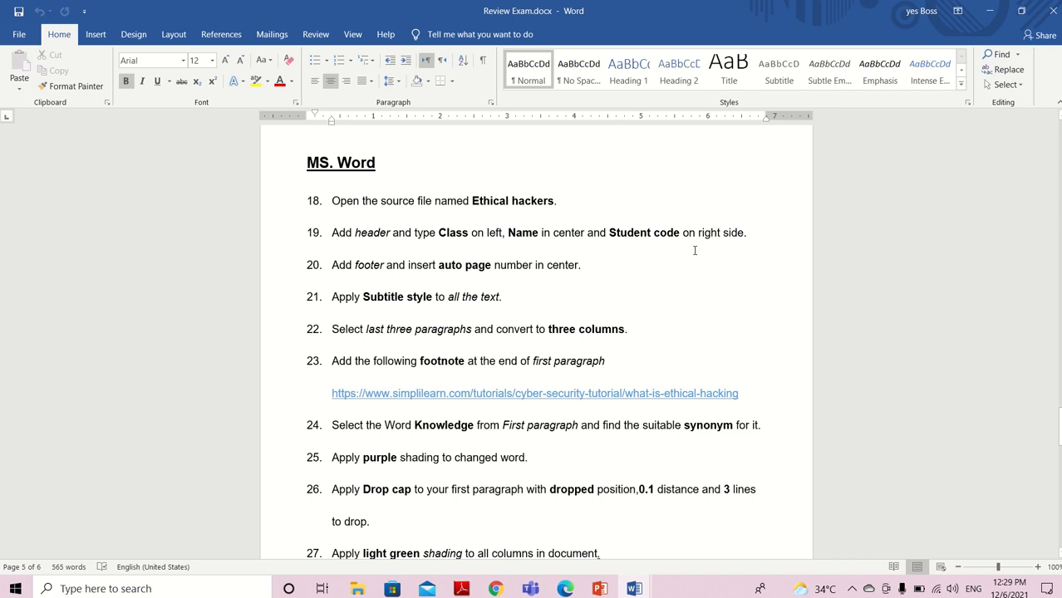
pyautogui.moveTo(634, 589)
pyautogui.click(706, 551)
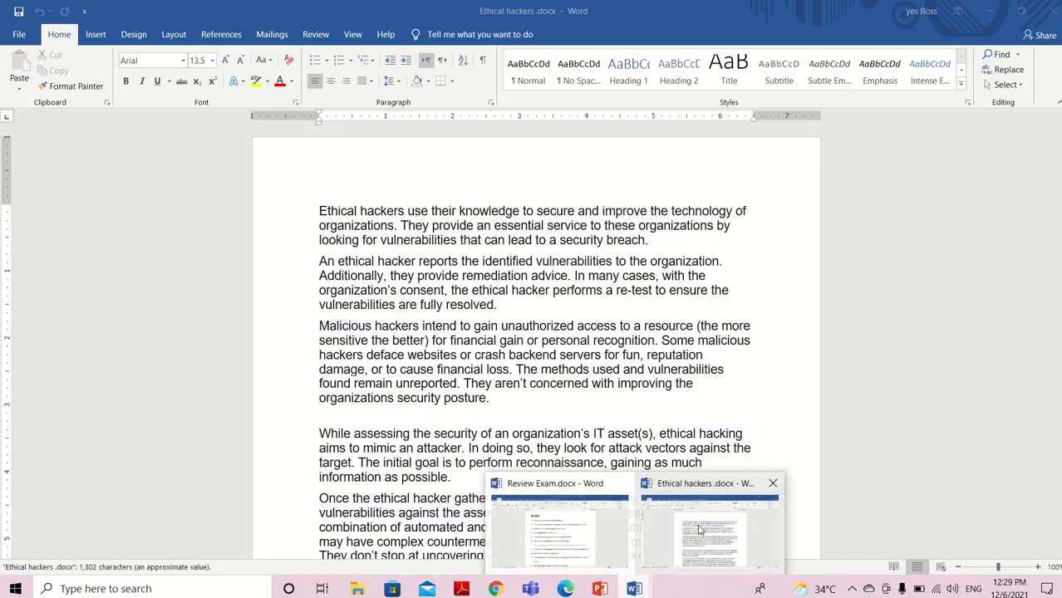
pyautogui.click(91, 34)
pyautogui.click(676, 85)
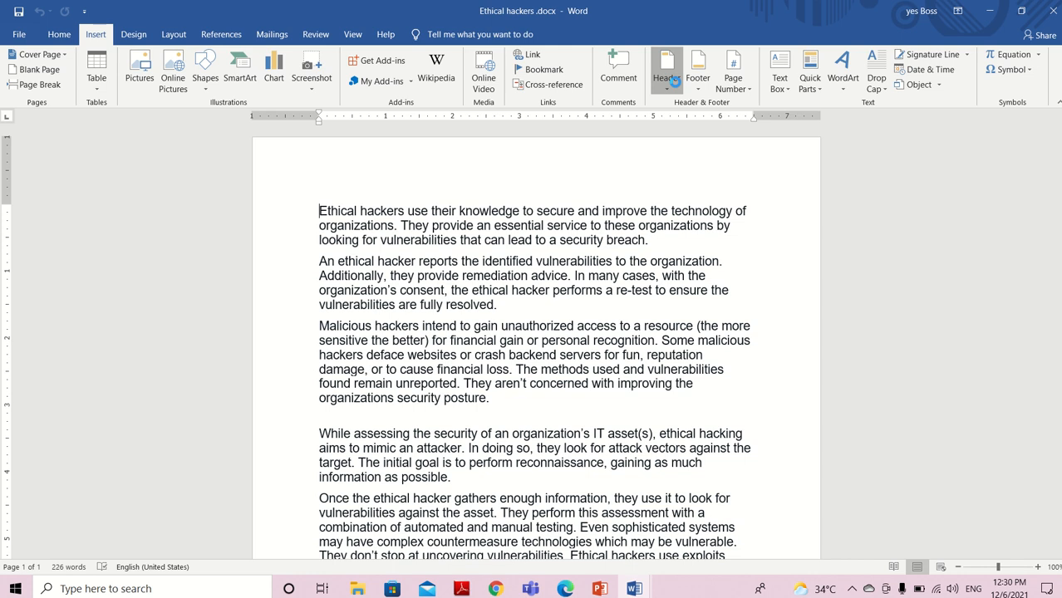
pyautogui.click(734, 220)
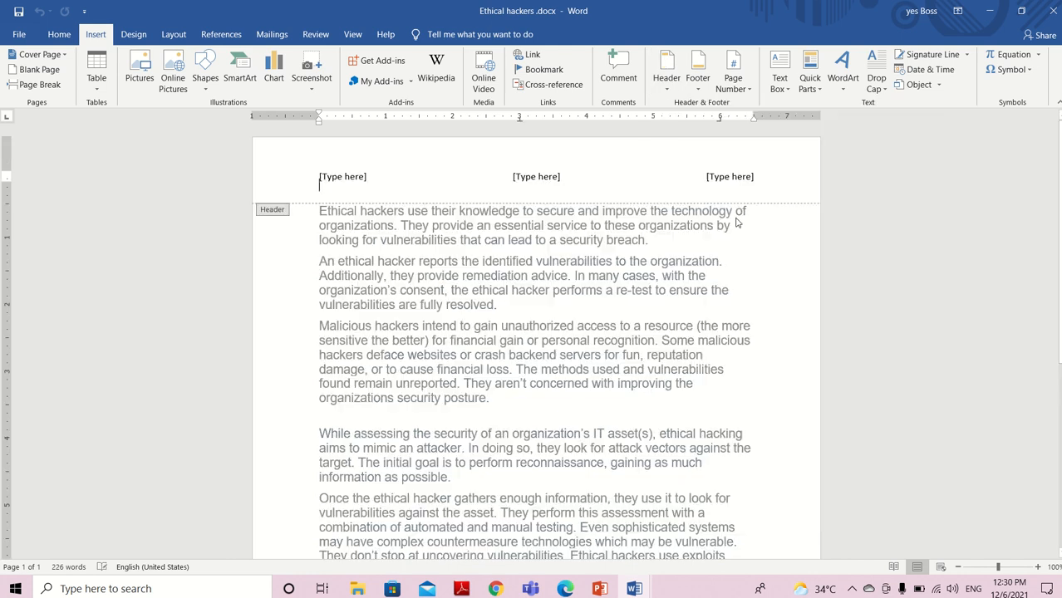
# Fill the header placeholders with Class at the left, Name in the center and Student code at the right, and return to the body text
pyautogui.click(353, 177)
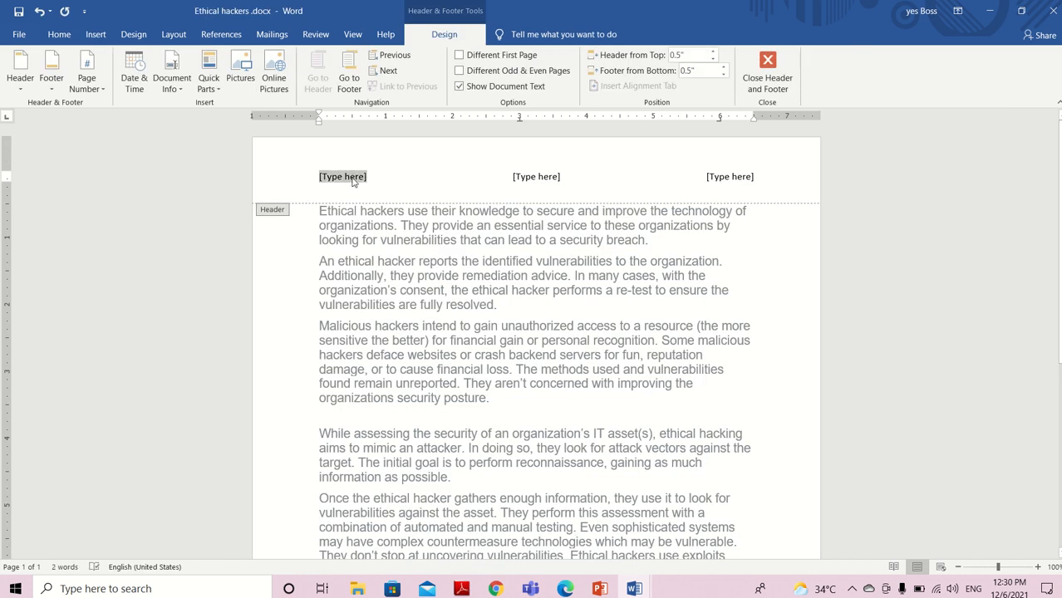
pyautogui.write('Class')
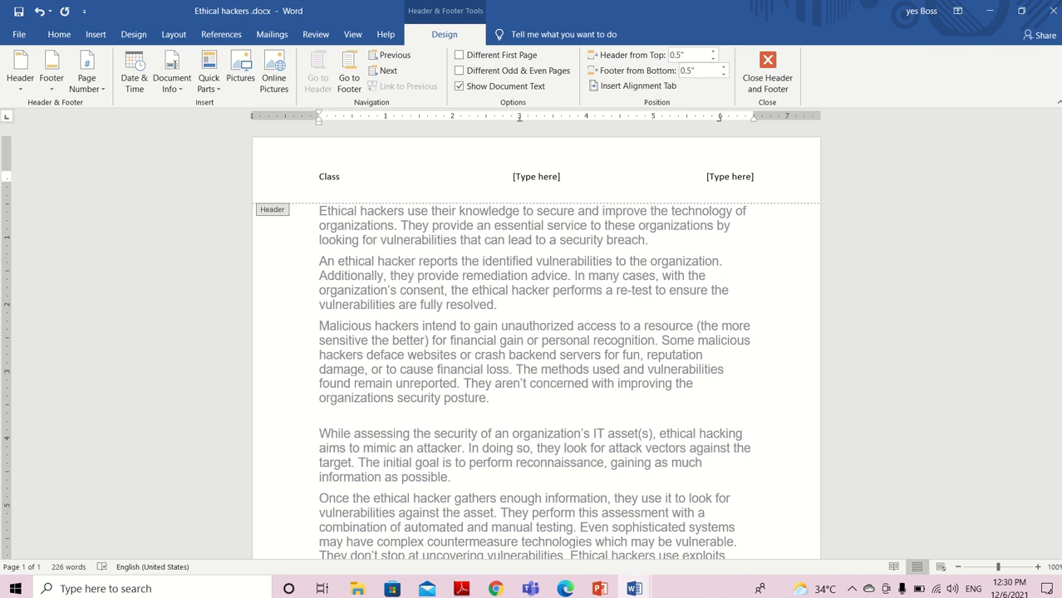
pyautogui.click(533, 177)
pyautogui.write('Nm')
pyautogui.press('BackSpace')
pyautogui.write('ame')
pyautogui.click(726, 177)
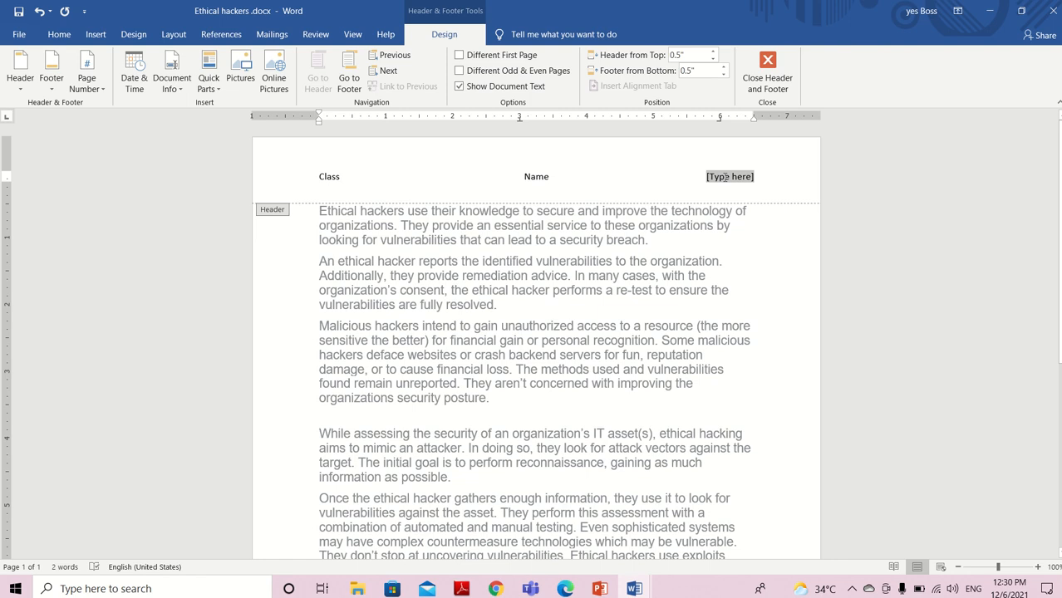
pyautogui.write('Stud')
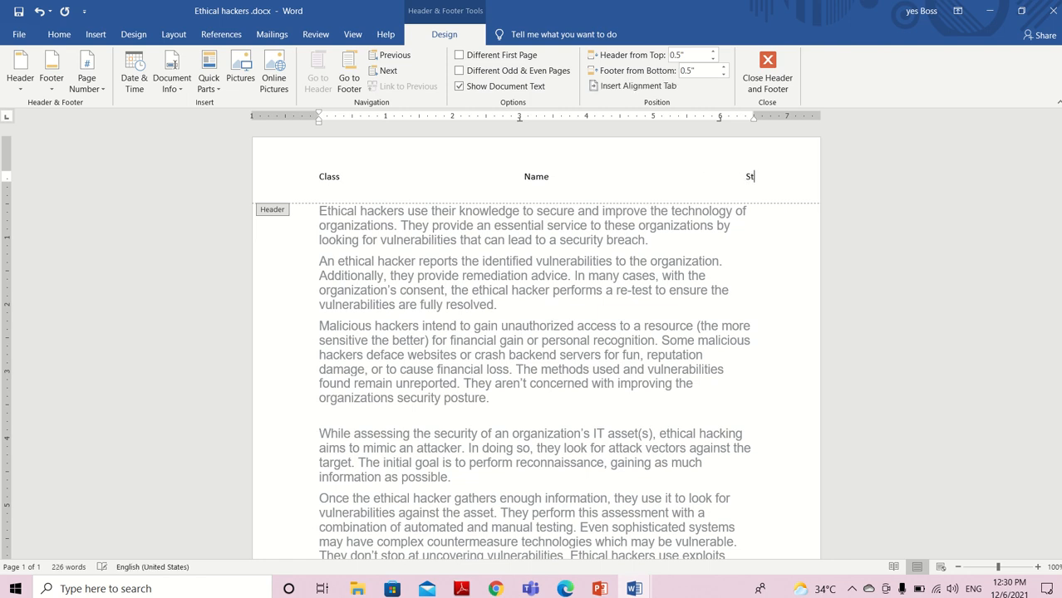
pyautogui.write('ent codew')
pyautogui.press('BackSpace')
pyautogui.doubleClick(693, 311)
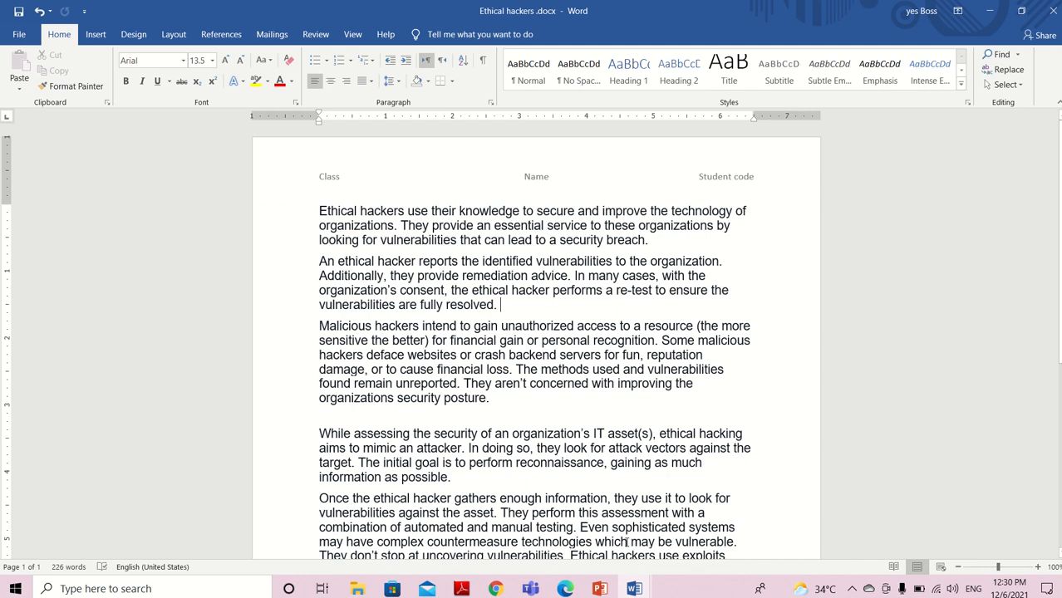
# Read the footer page number task in Review Exam.docx and return to Ethical hackers .docx
pyautogui.moveTo(632, 590)
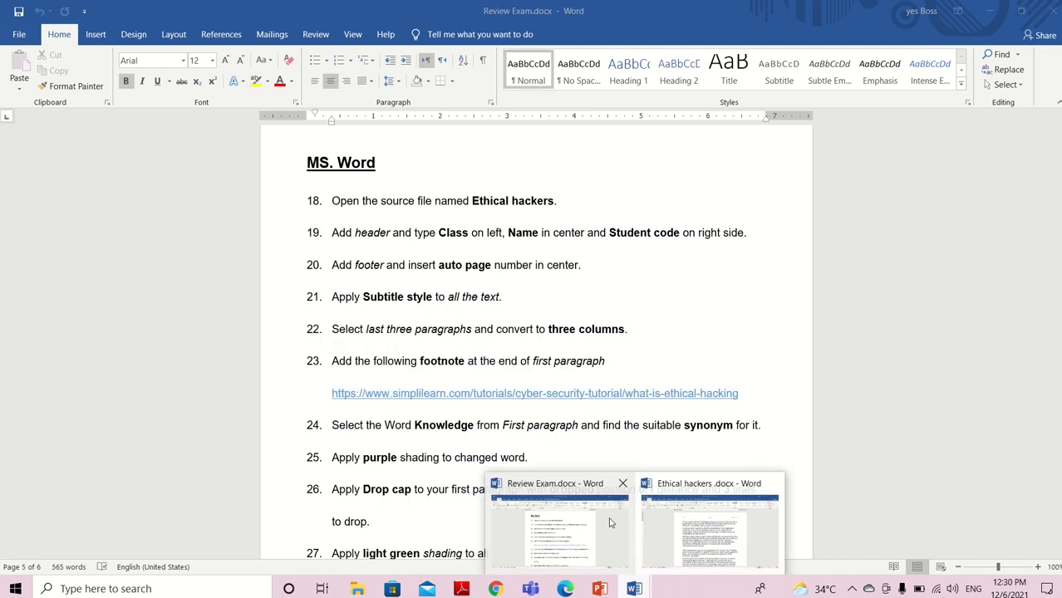
pyautogui.click(609, 522)
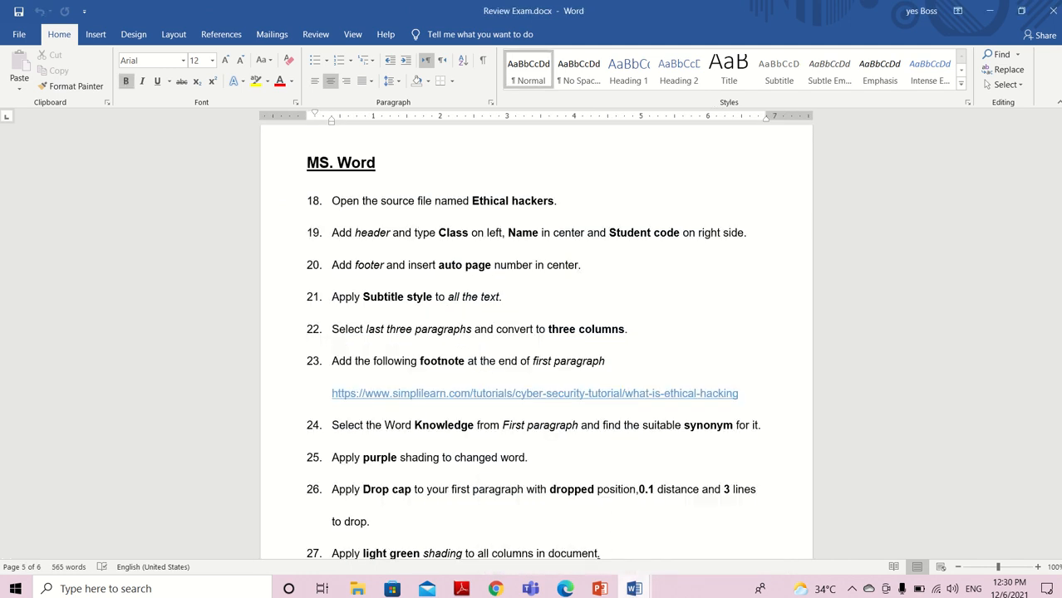
pyautogui.moveTo(634, 588)
pyautogui.click(696, 536)
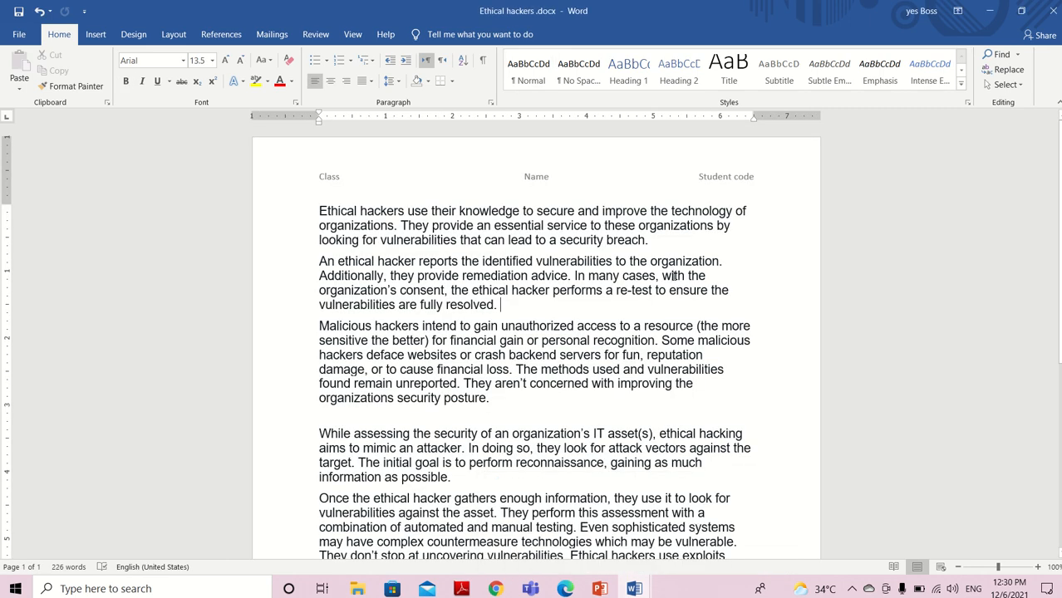
pyautogui.click(108, 39)
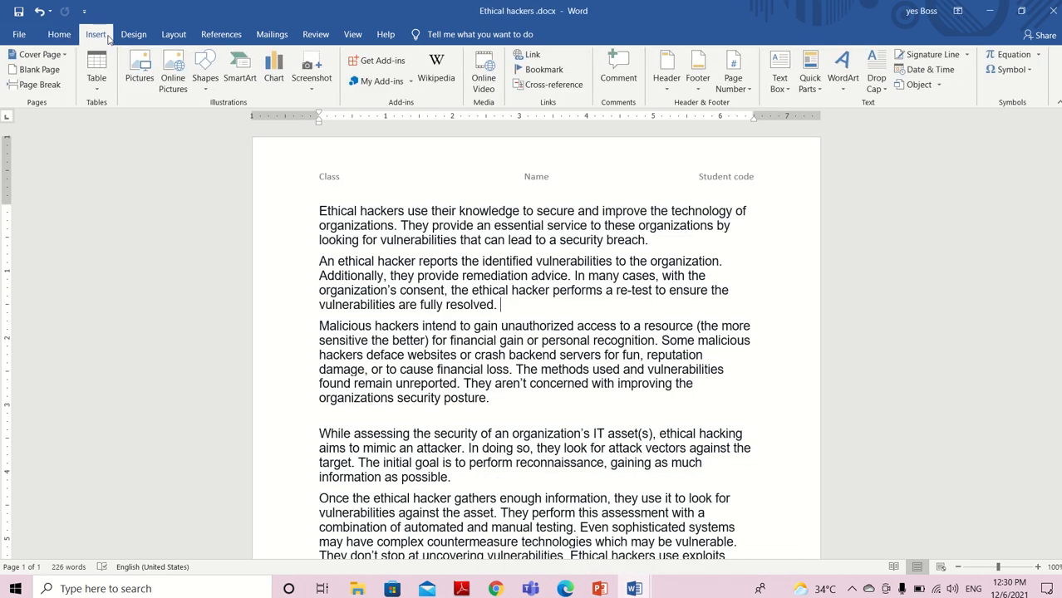
pyautogui.click(704, 86)
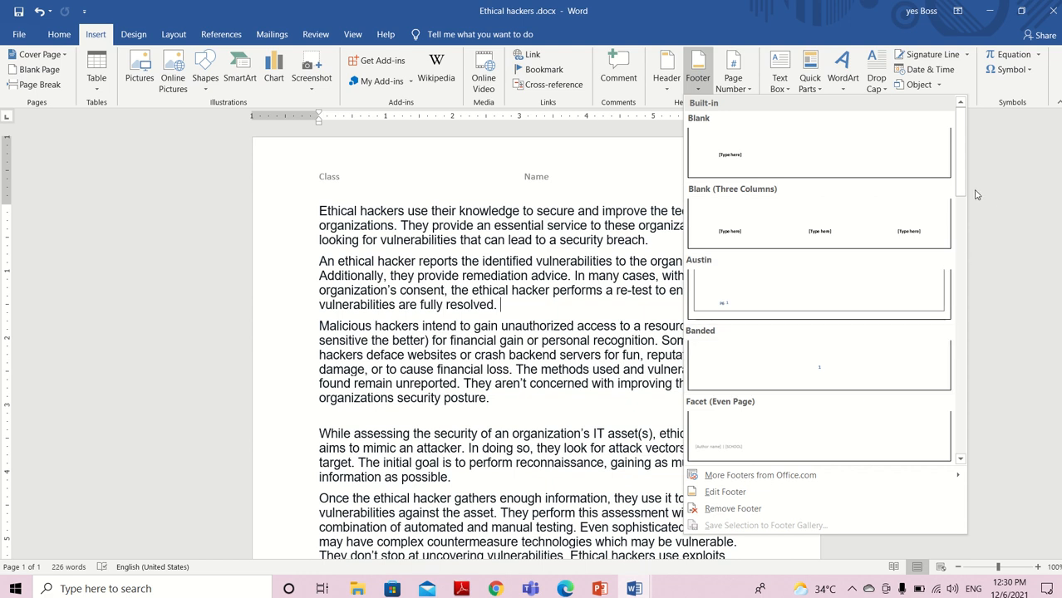
pyautogui.moveTo(961, 162); pyautogui.dragTo(960, 205)
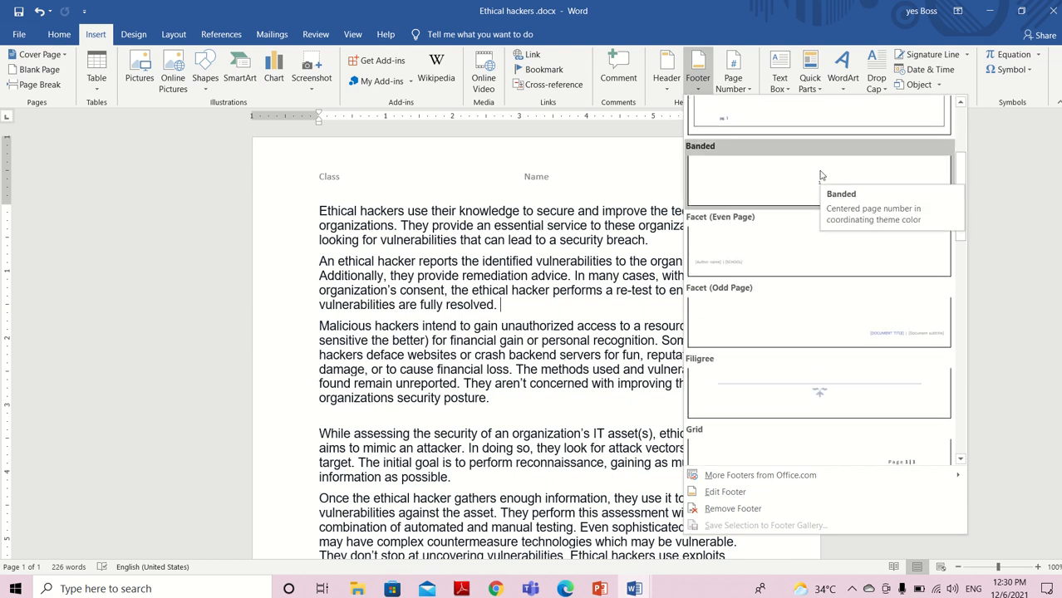
pyautogui.click(638, 148)
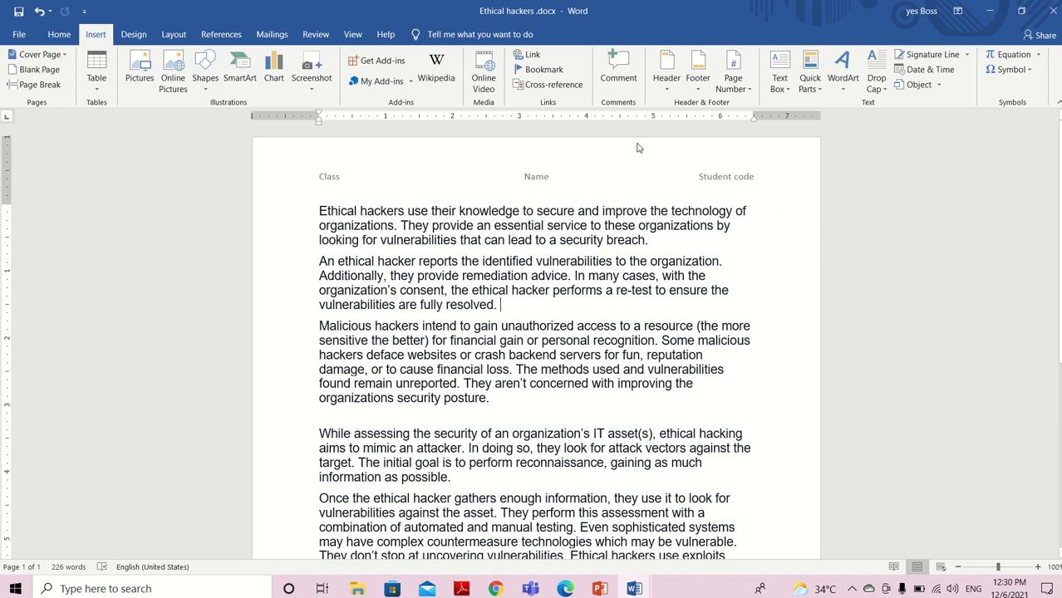
# Insert a centered automatic page number in the footer using Plain Number 2, close the footer and check the result
pyautogui.click(740, 92)
pyautogui.moveTo(750, 110)
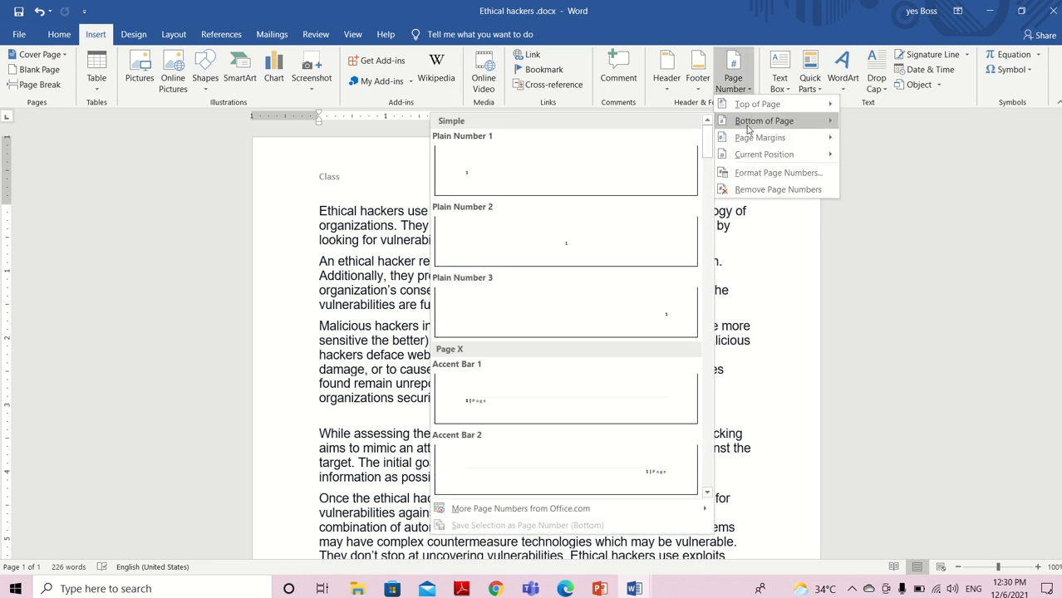
pyautogui.click(611, 243)
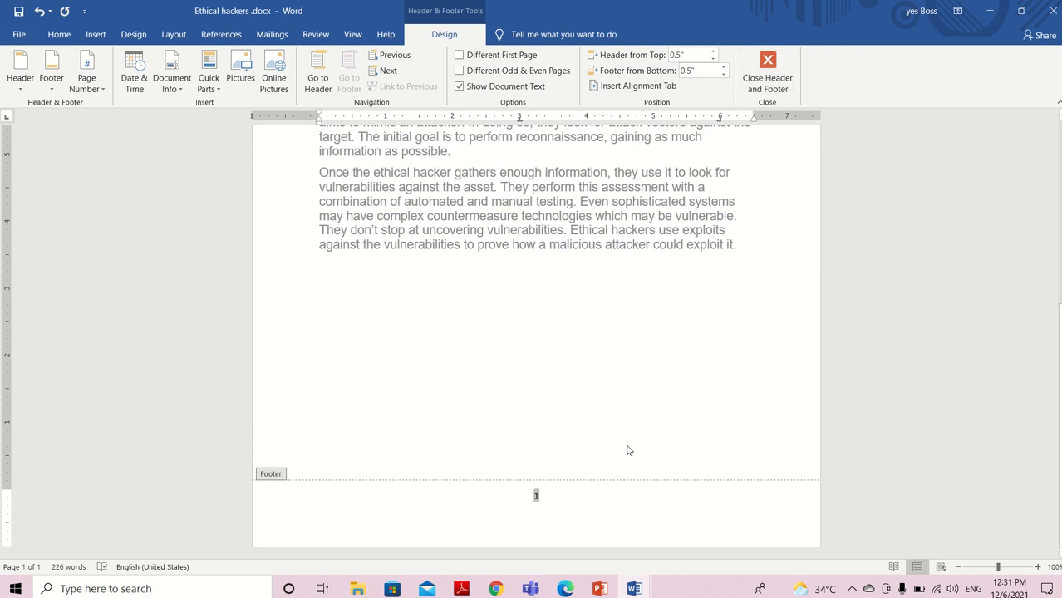
pyautogui.click(778, 66)
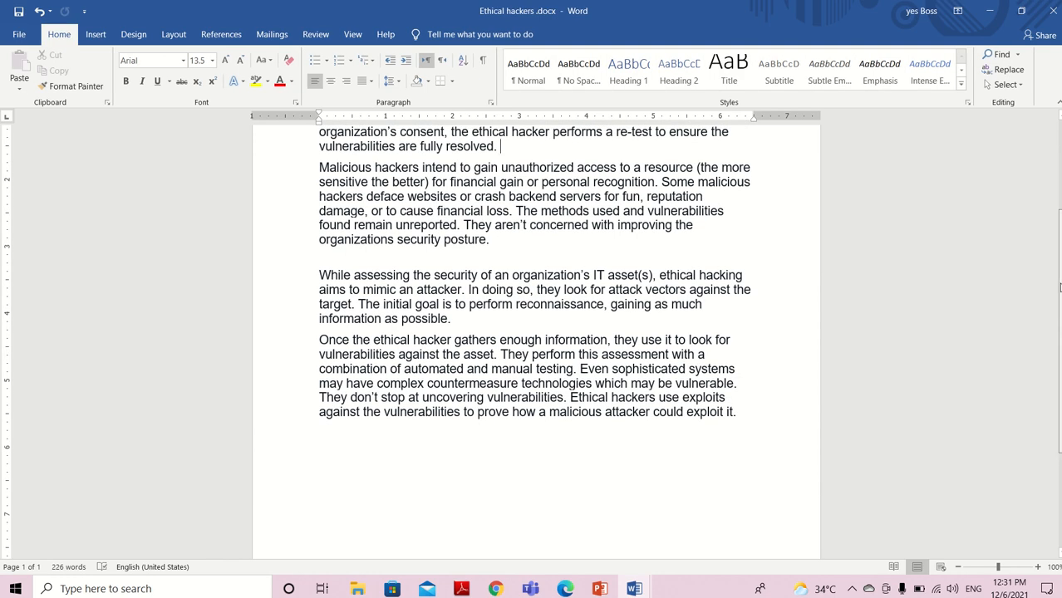
pyautogui.moveTo(1058, 285); pyautogui.dragTo(1058, 385)
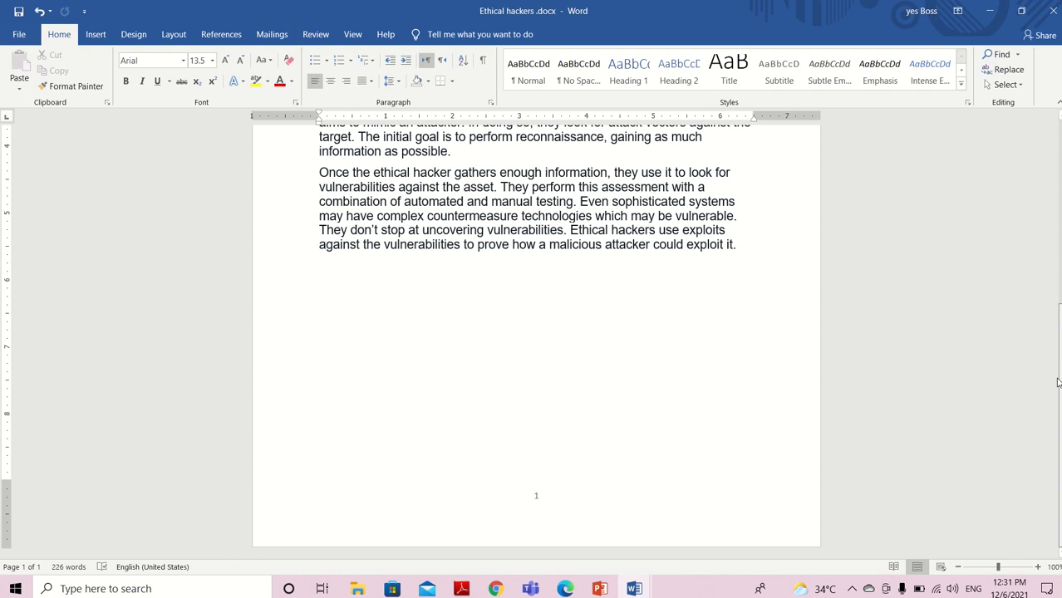
pyautogui.moveTo(1058, 382); pyautogui.dragTo(1059, 196)
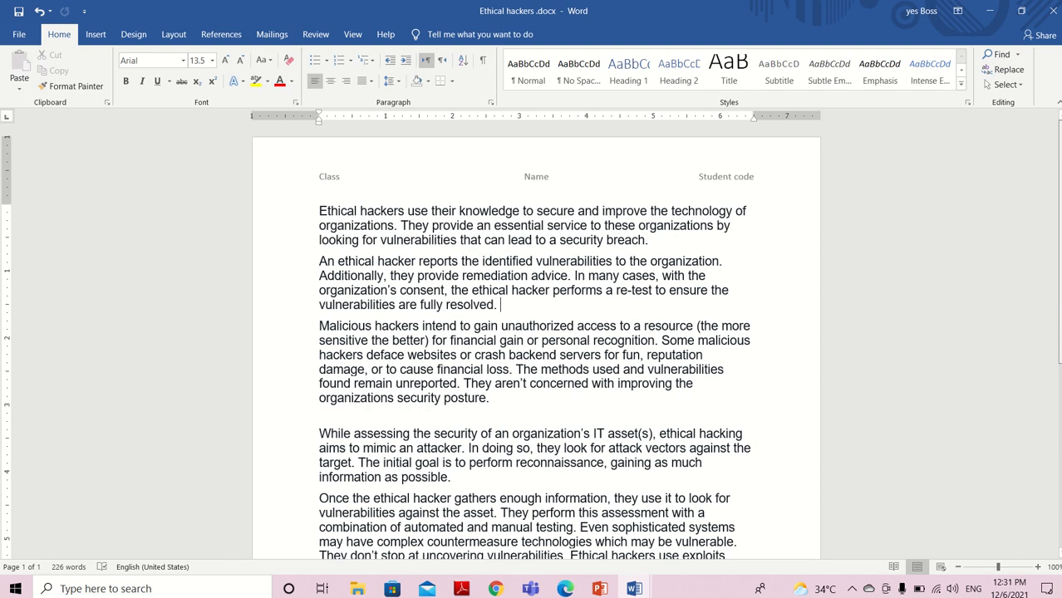
pyautogui.click(676, 304)
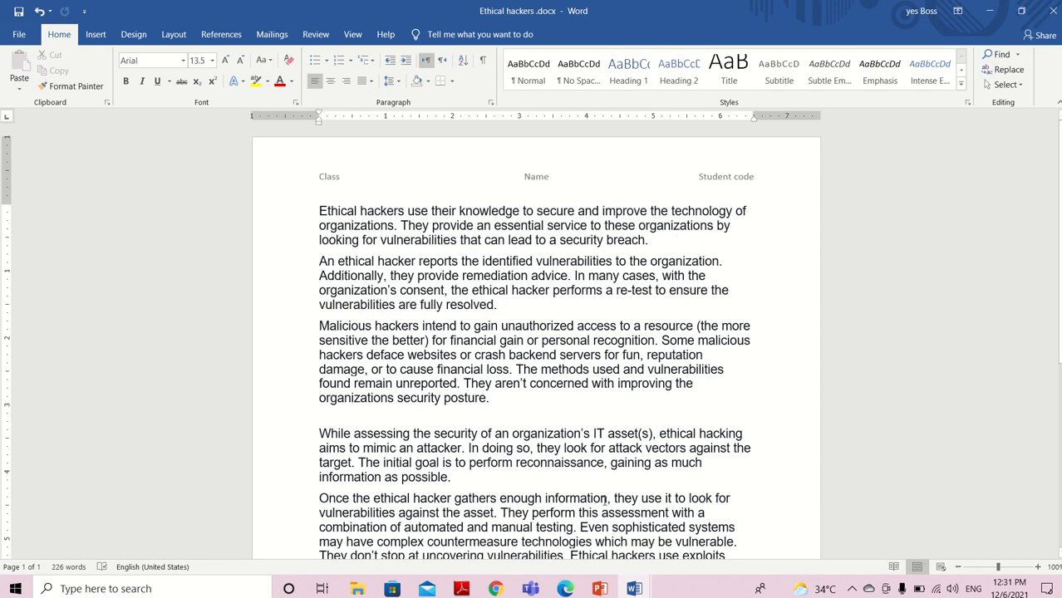
# Read the Subtitle style task, number 21, in Review Exam.docx and return to Ethical hackers .docx
pyautogui.moveTo(634, 587)
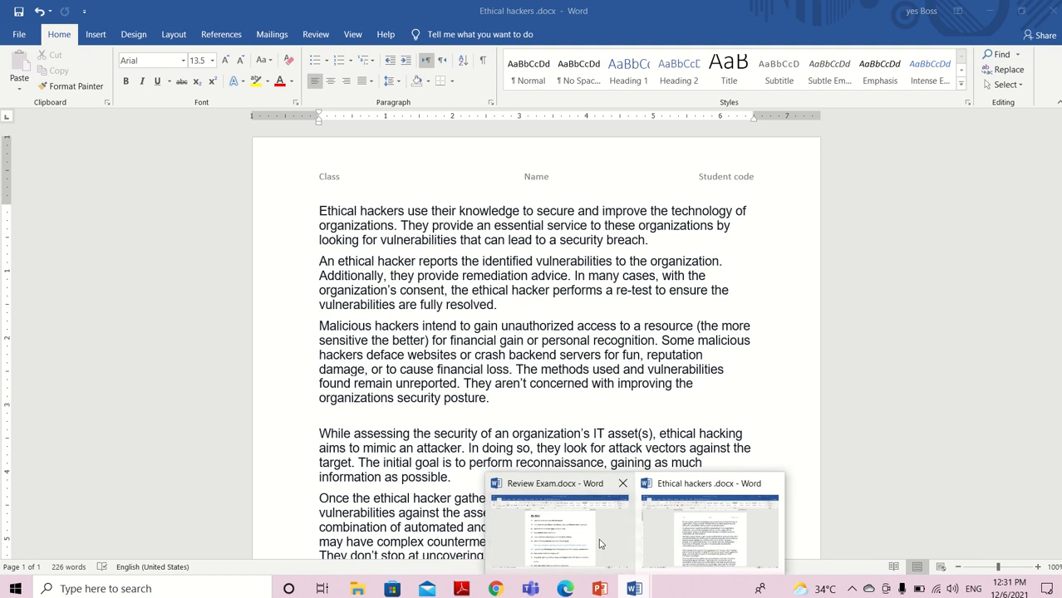
pyautogui.click(599, 529)
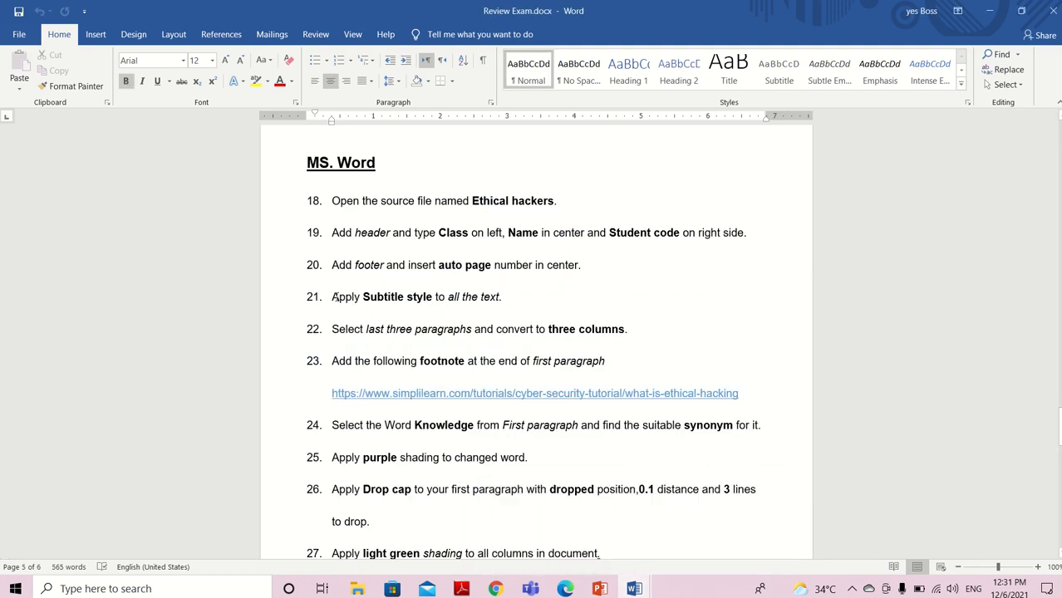
pyautogui.moveTo(333, 296); pyautogui.dragTo(521, 304)
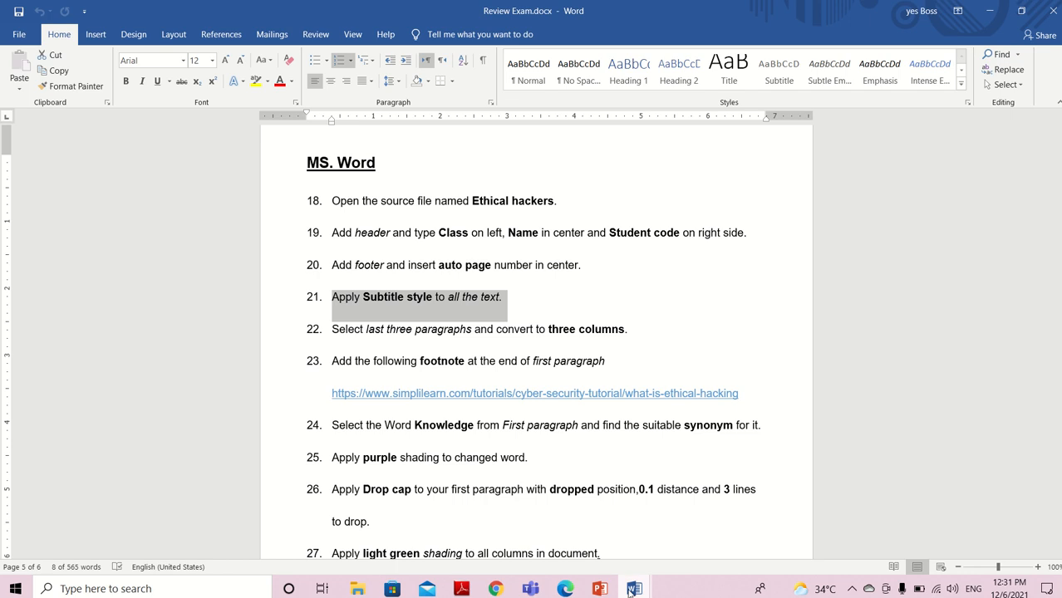
pyautogui.moveTo(632, 589)
pyautogui.click(681, 536)
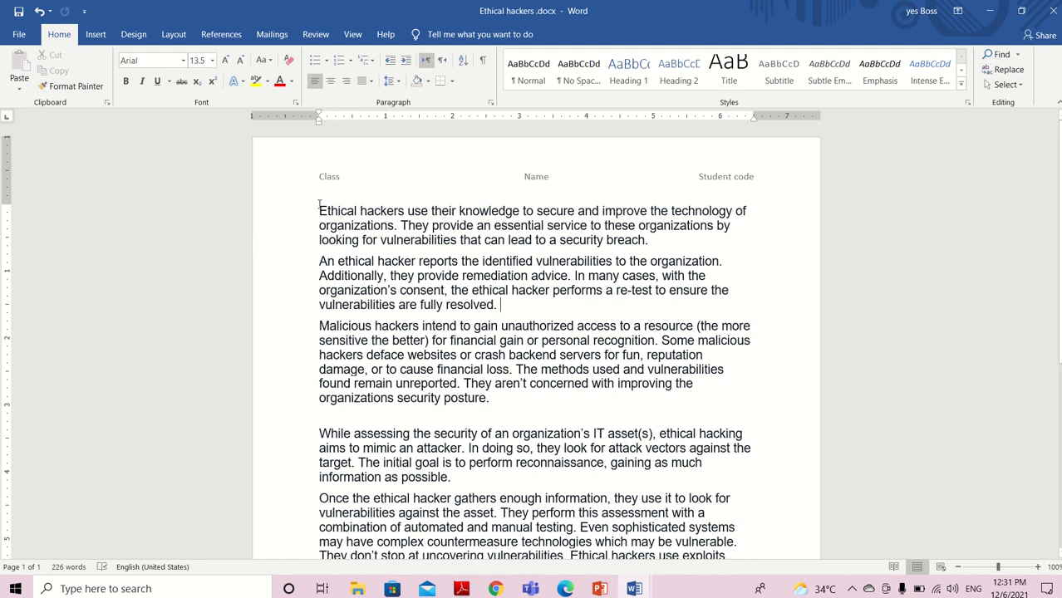
# Select all the text in Ethical hackers .docx, recheck the task in Review Exam.docx, and apply the Subtitle style
pyautogui.hotkey('ctrl', 'a')
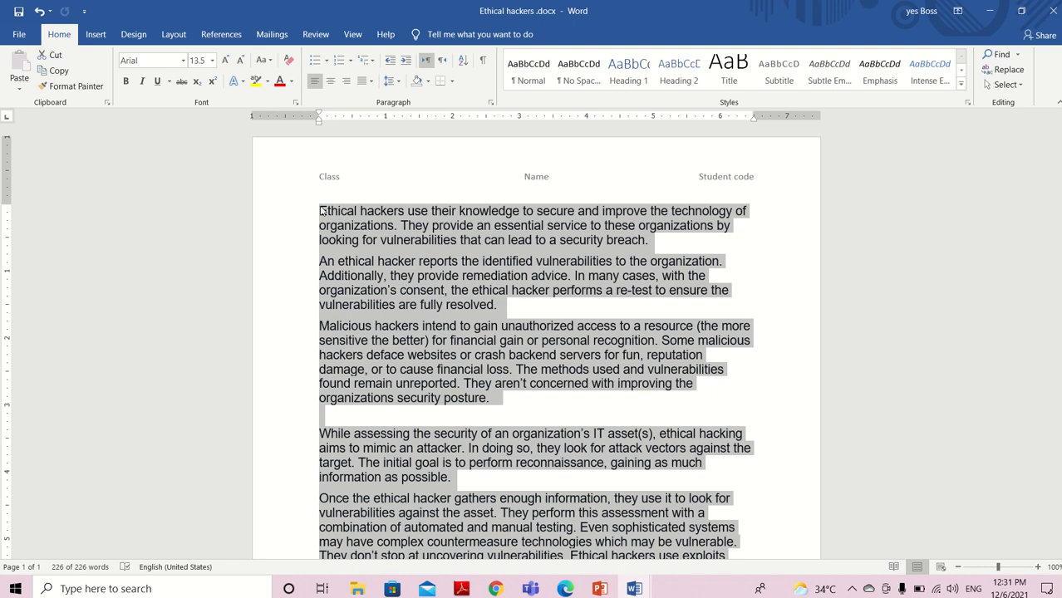
pyautogui.click(322, 211)
pyautogui.hotkey('ctrl', 'a')
pyautogui.click(962, 83)
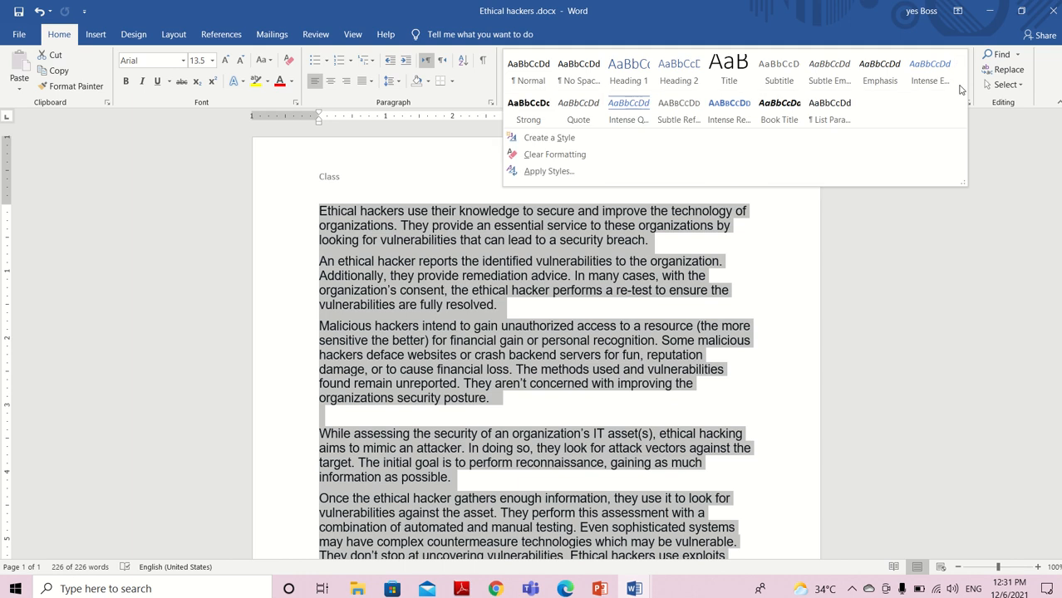
pyautogui.click(645, 587)
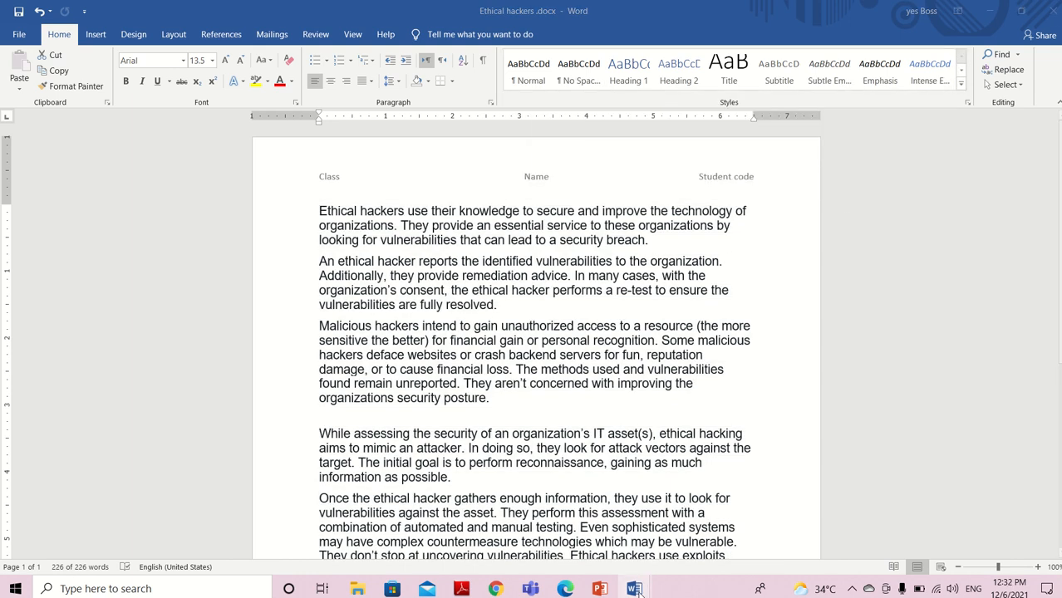
pyautogui.moveTo(580, 535)
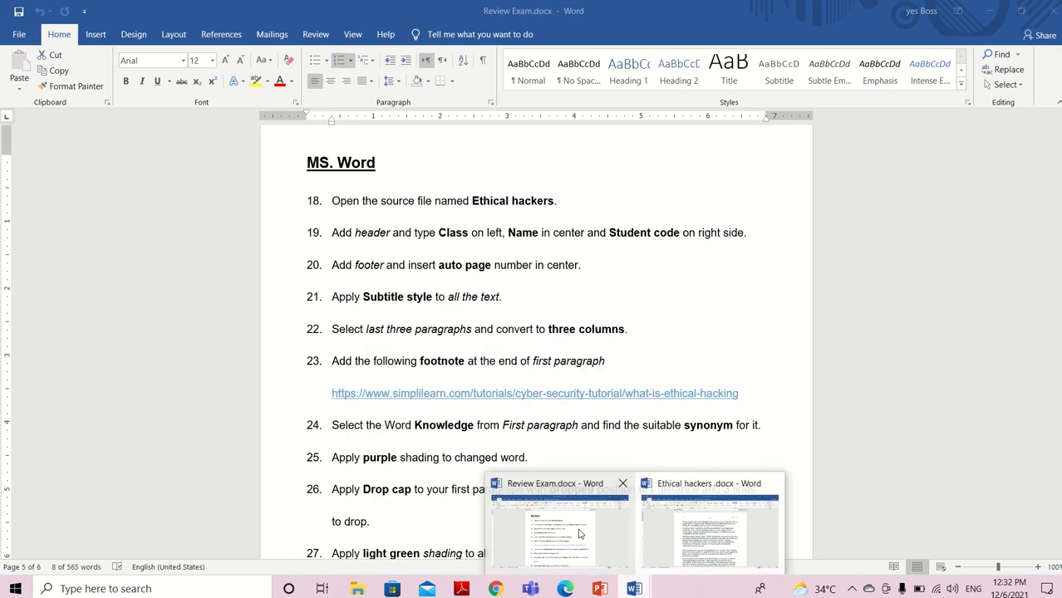
pyautogui.moveTo(710, 531)
pyautogui.click(704, 536)
pyautogui.hotkey('ctrl', 'a')
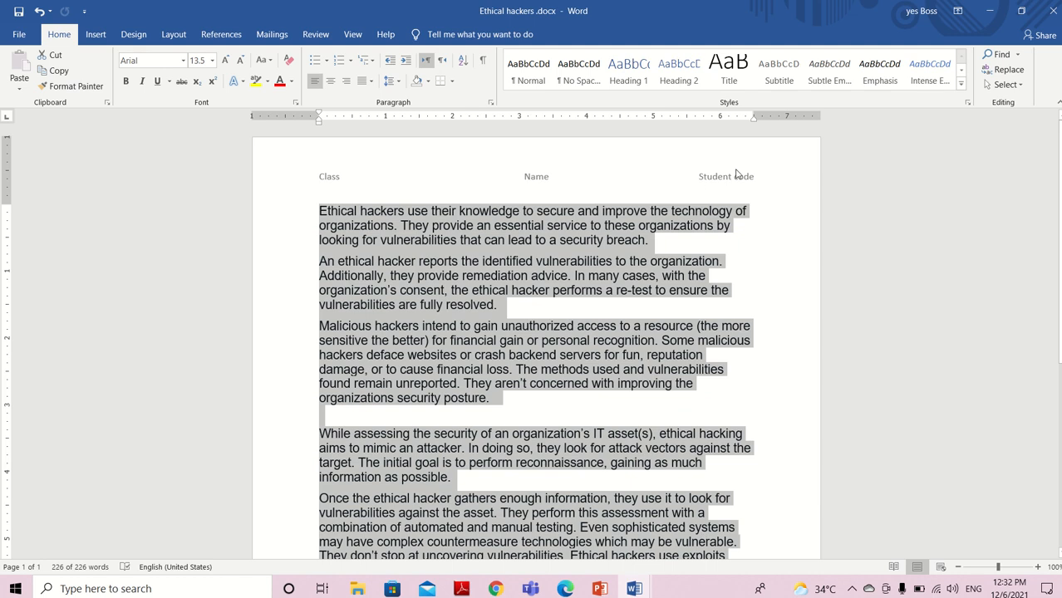
pyautogui.click(961, 91)
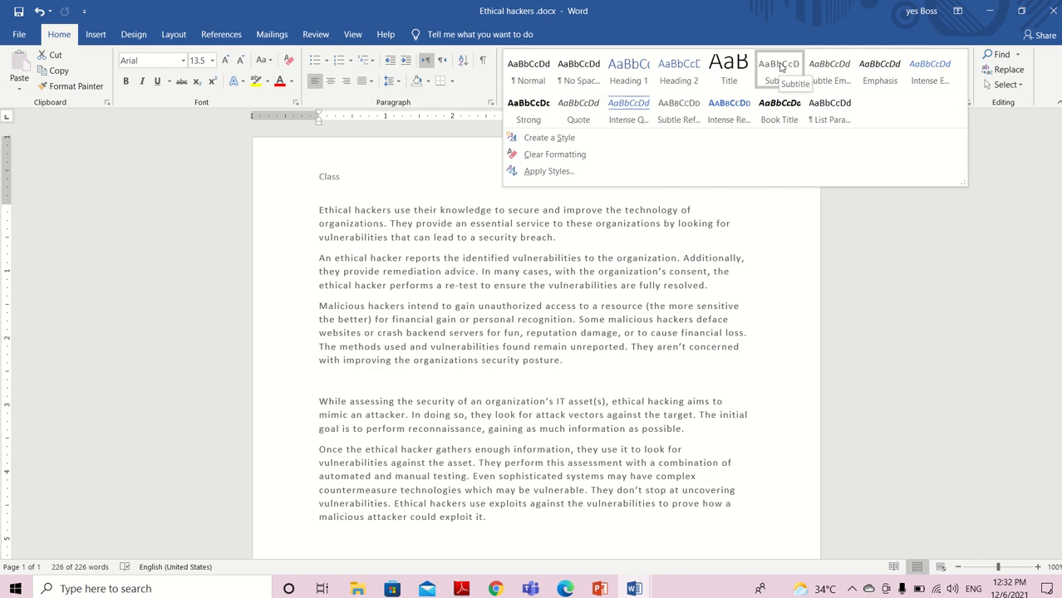
pyautogui.click(779, 67)
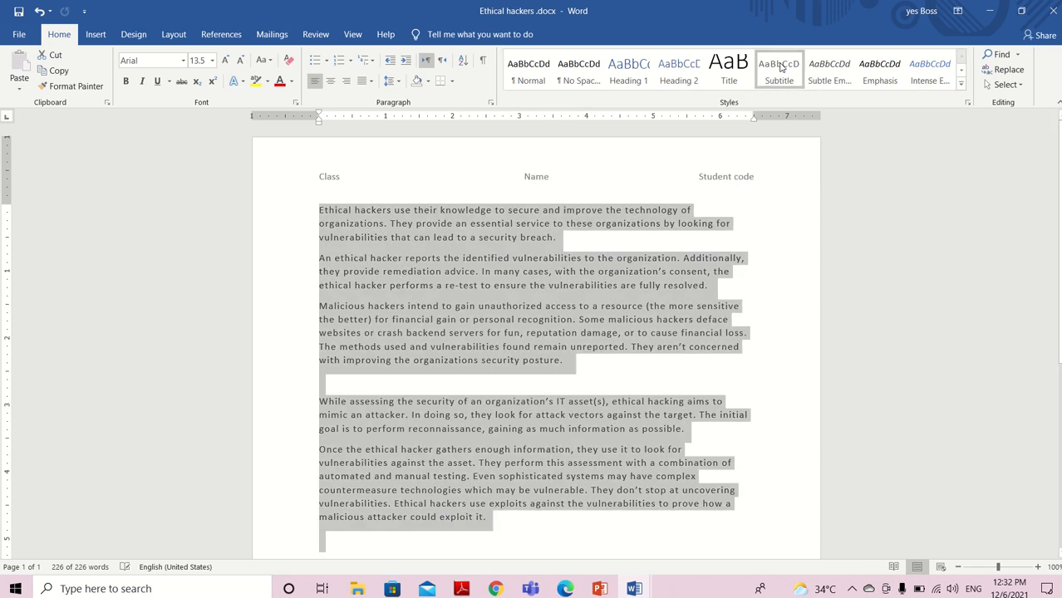
pyautogui.click(768, 473)
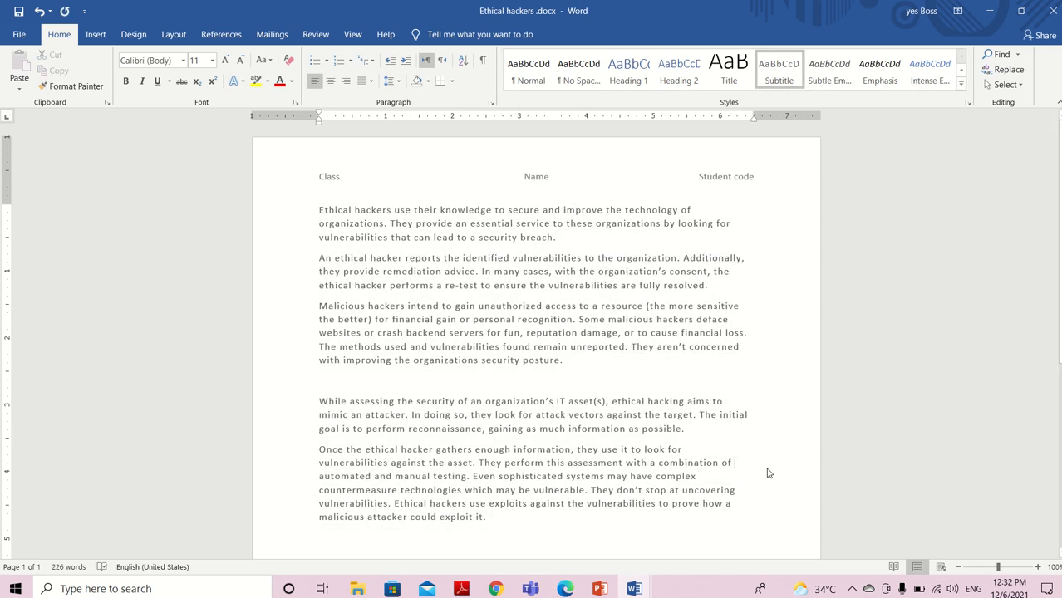
# Read the three columns task, number 22, in Review Exam.docx and return to Ethical hackers .docx
pyautogui.click(637, 587)
pyautogui.click(588, 530)
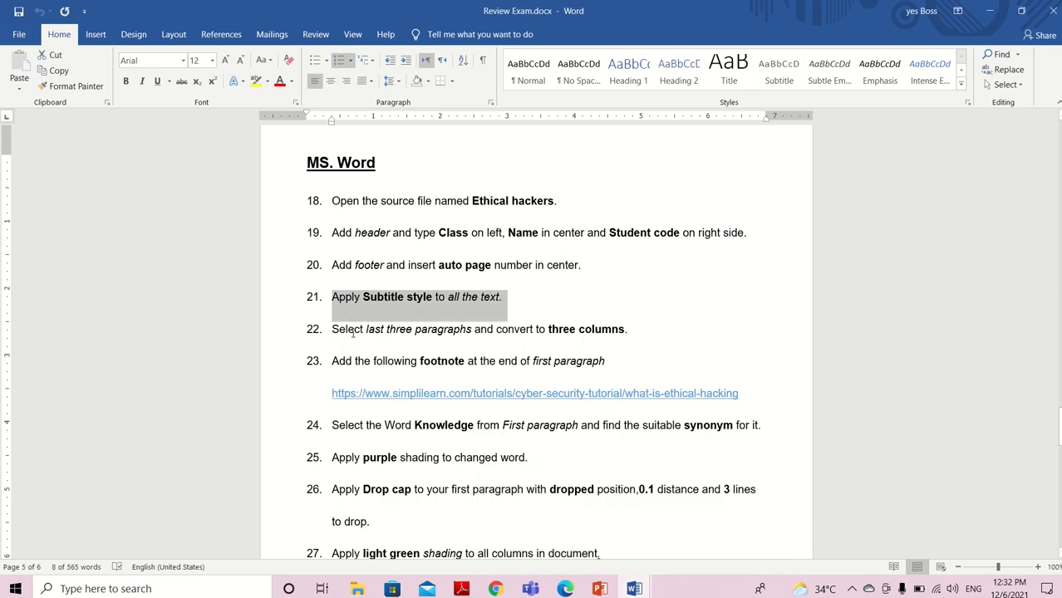
pyautogui.click(637, 587)
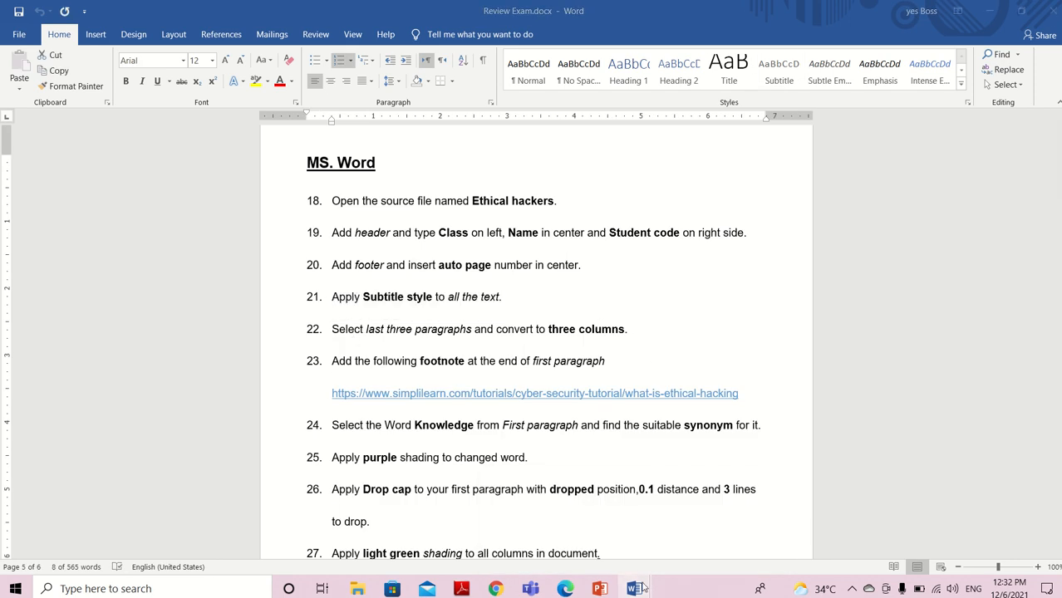
pyautogui.click(719, 531)
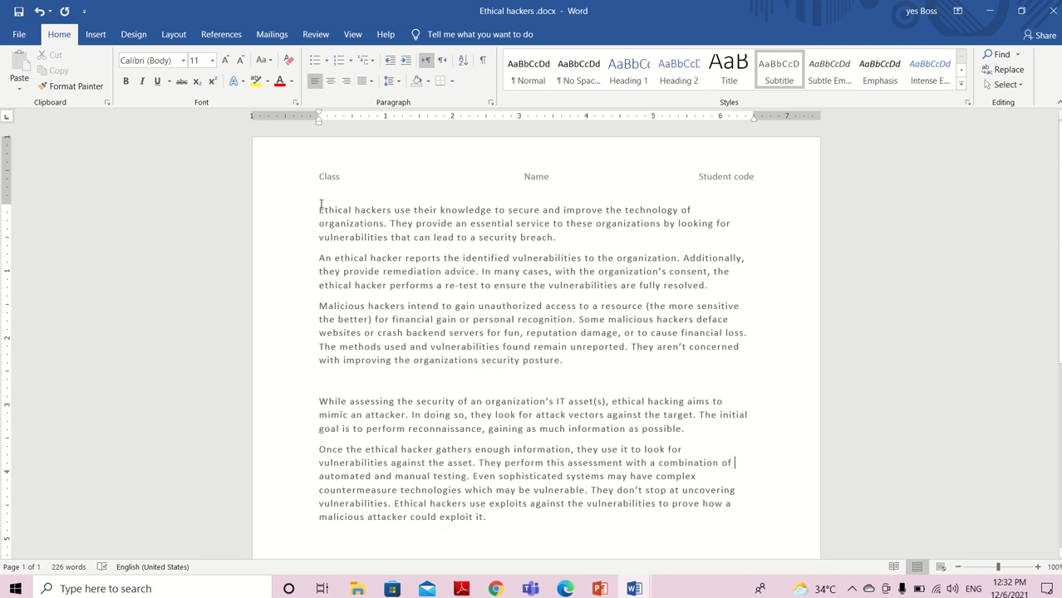
# Convert the last three paragraphs, from "Malicious hackers intend" to "could exploit it.", into three columns
pyautogui.moveTo(321, 204); pyautogui.dragTo(503, 285)
pyautogui.click(503, 284)
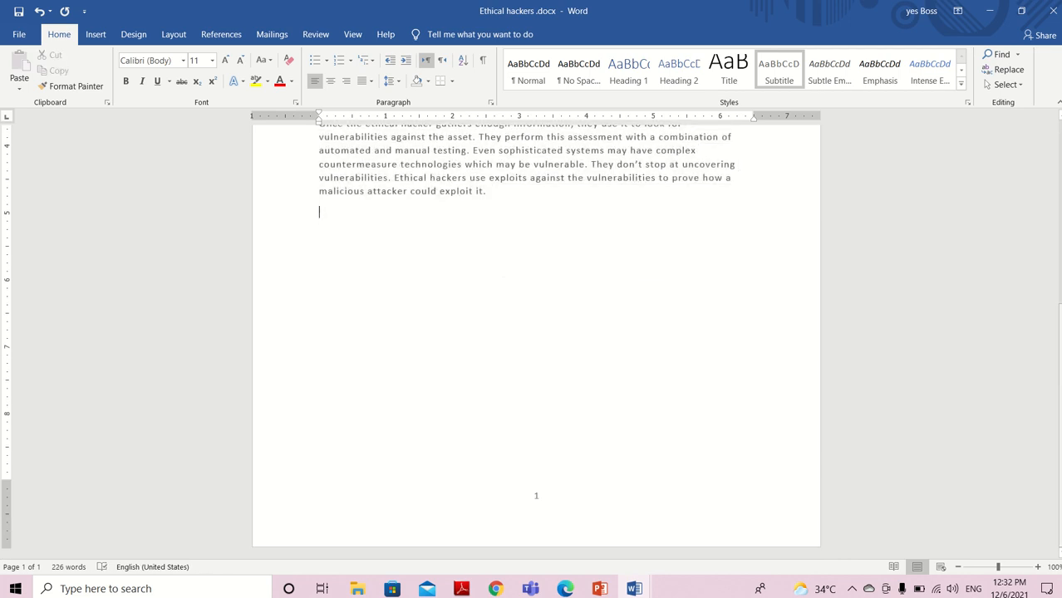
pyautogui.scroll(7, 536, 332)
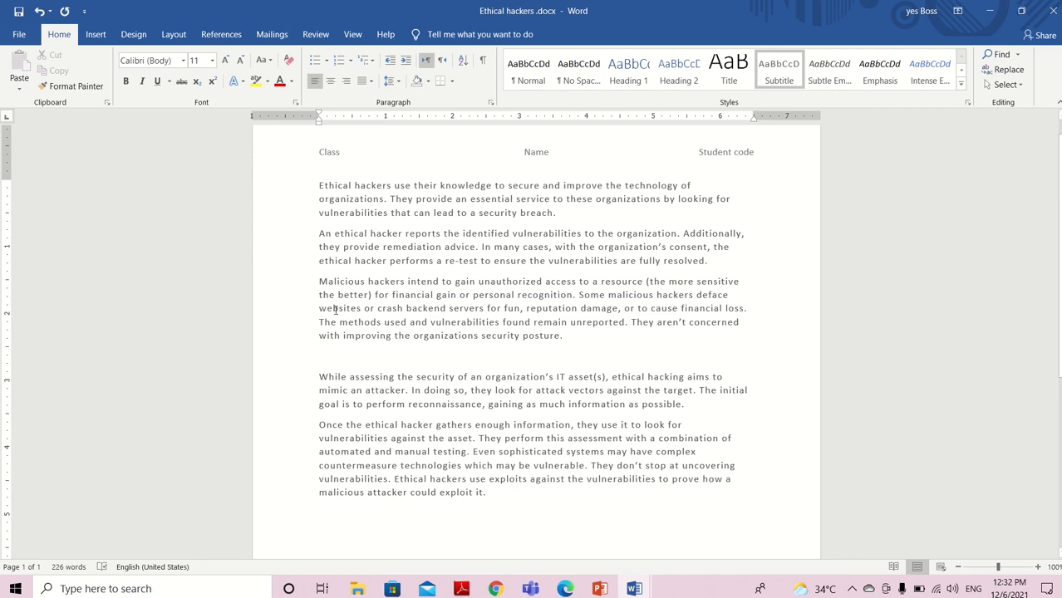
pyautogui.moveTo(494, 492); pyautogui.dragTo(324, 286)
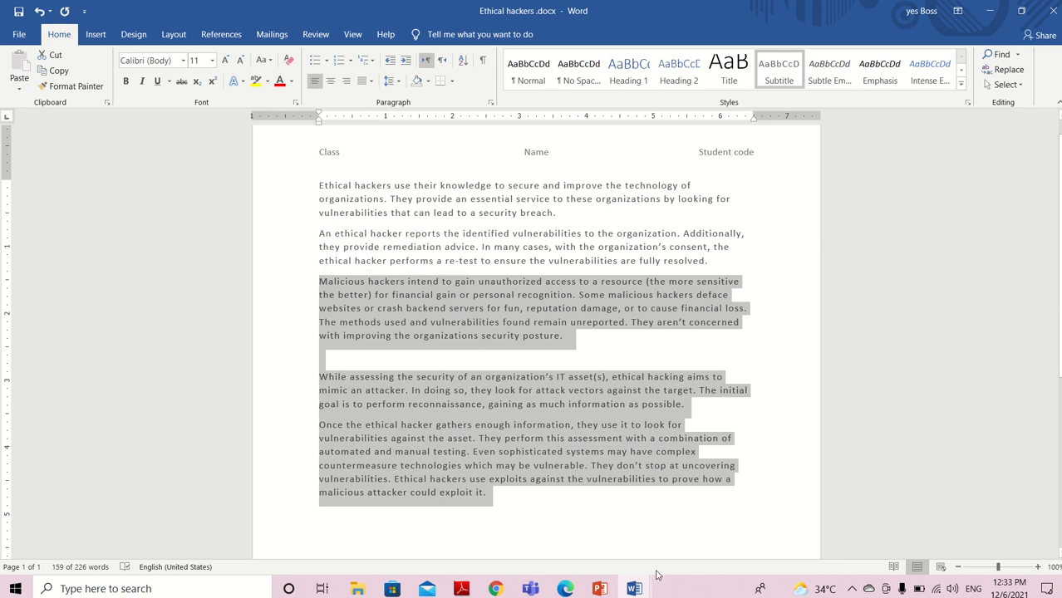
pyautogui.moveTo(636, 586)
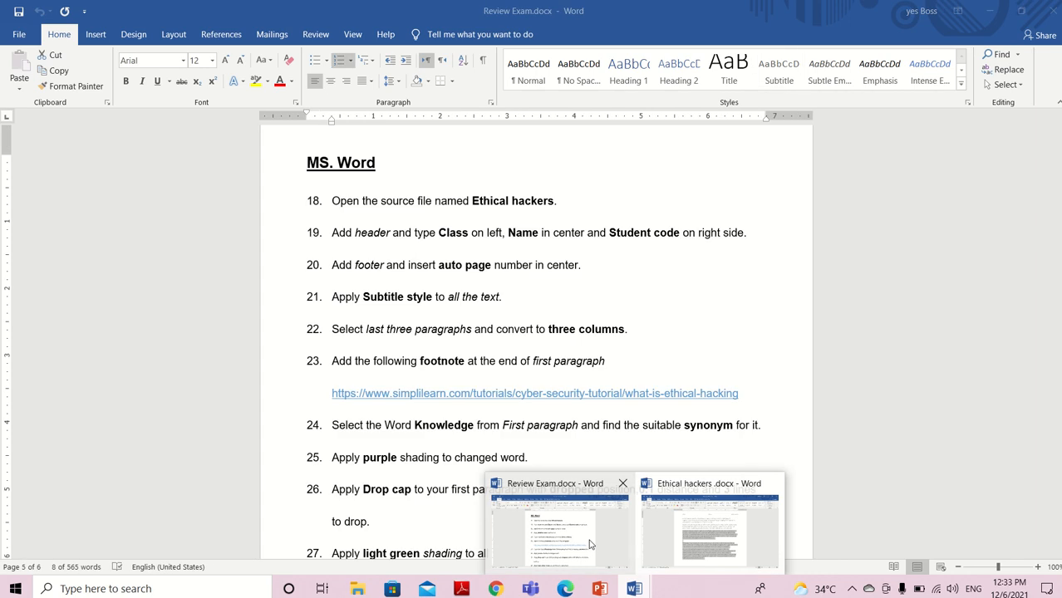
pyautogui.click(589, 542)
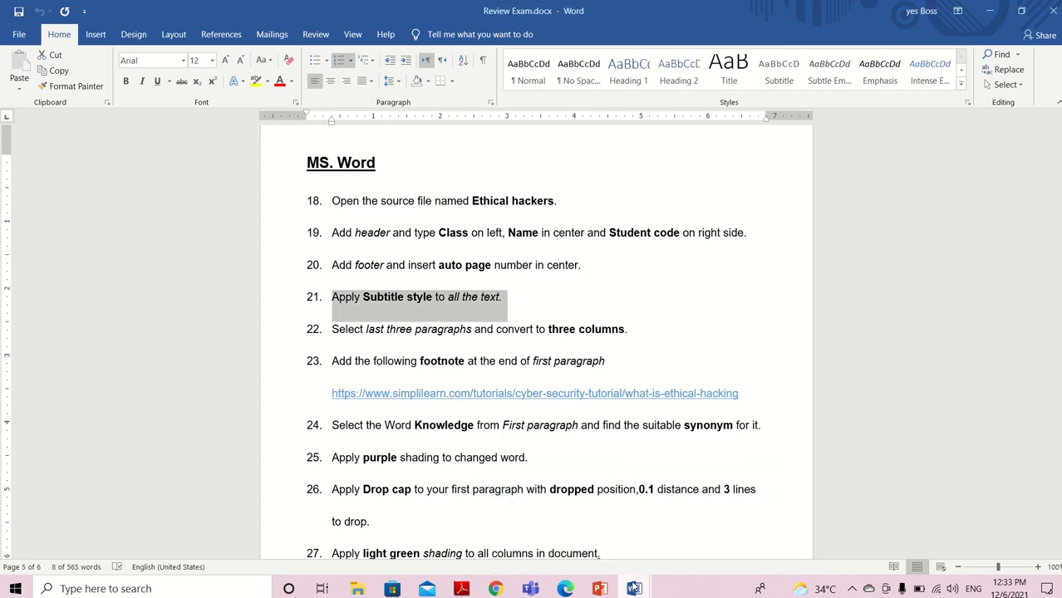
pyautogui.moveTo(635, 588)
pyautogui.click(719, 534)
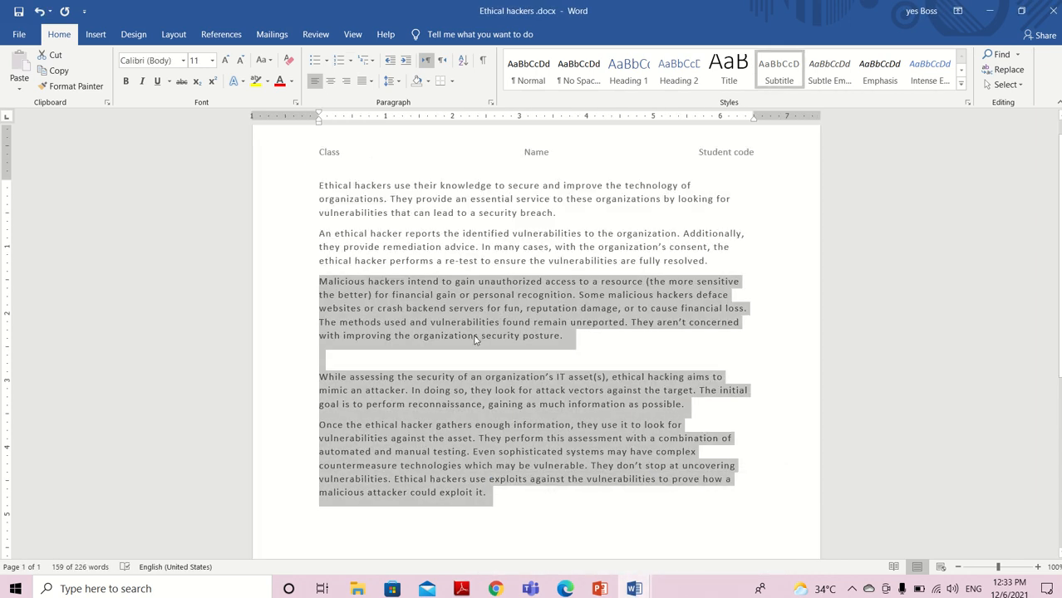
pyautogui.click(173, 36)
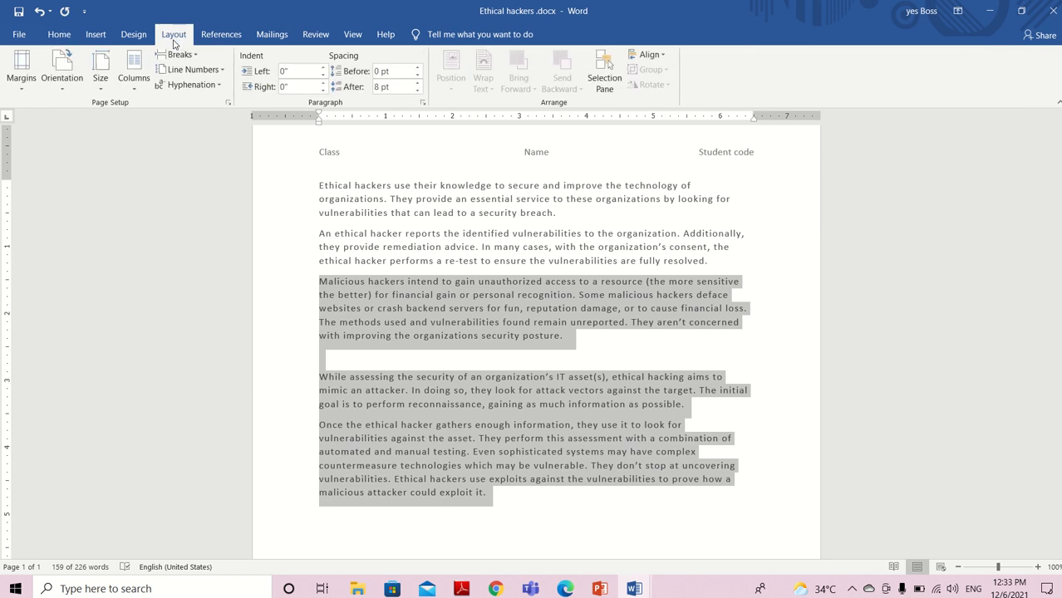
pyautogui.click(136, 88)
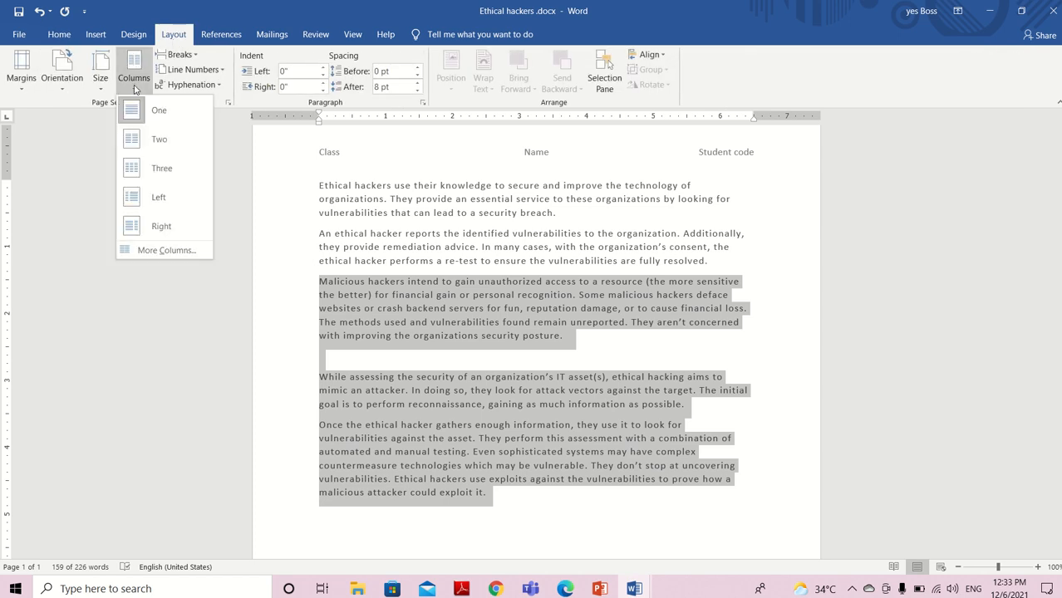
pyautogui.click(174, 178)
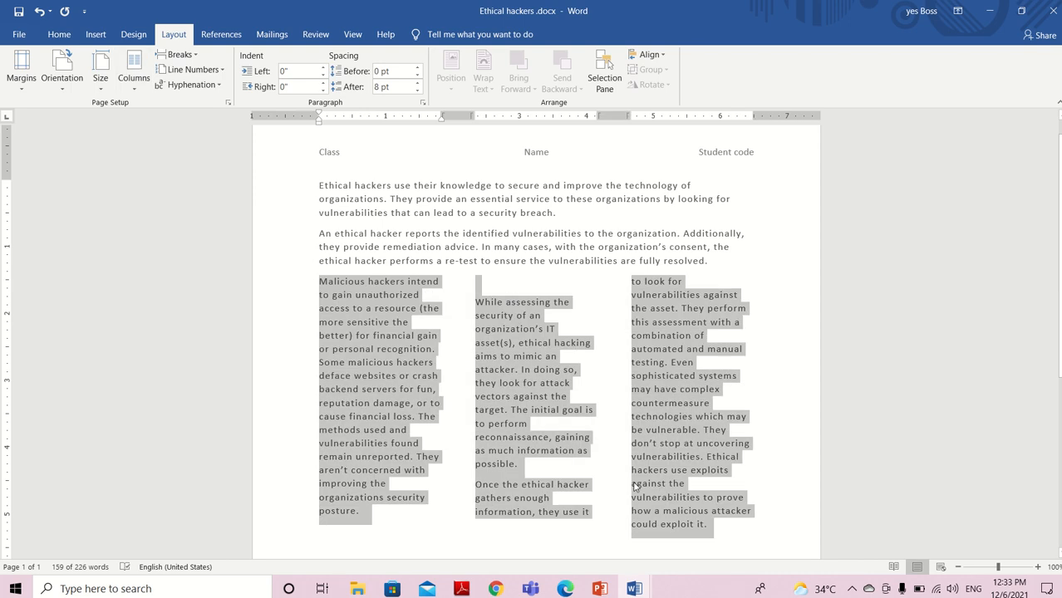
# Read the footnote task, number 23, in Review Exam.docx and return to Ethical hackers .docx
pyautogui.click(633, 589)
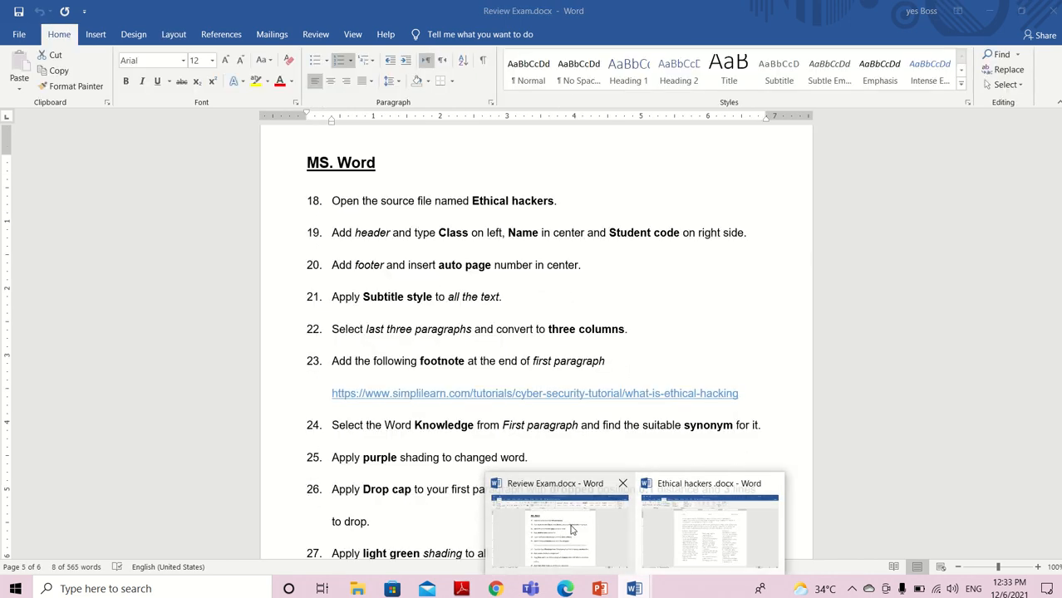
pyautogui.click(571, 526)
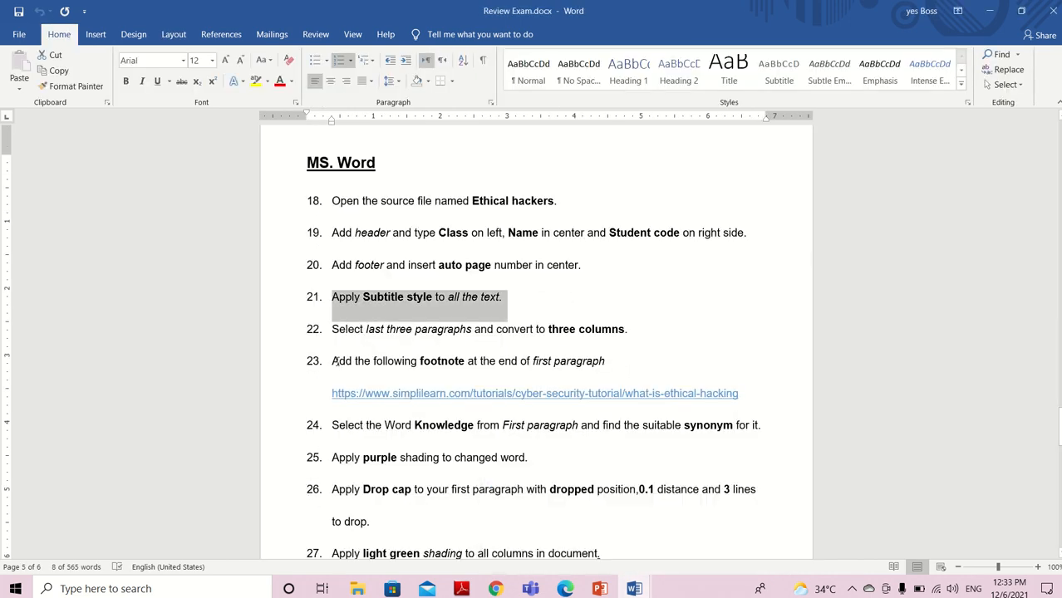
pyautogui.moveTo(334, 362); pyautogui.dragTo(593, 373)
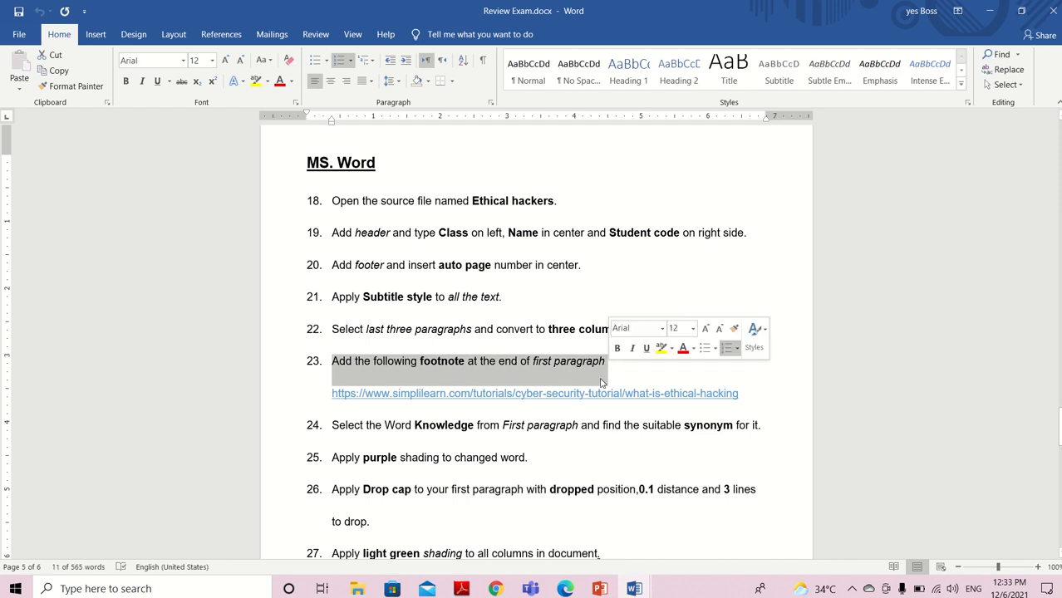
pyautogui.moveTo(634, 588)
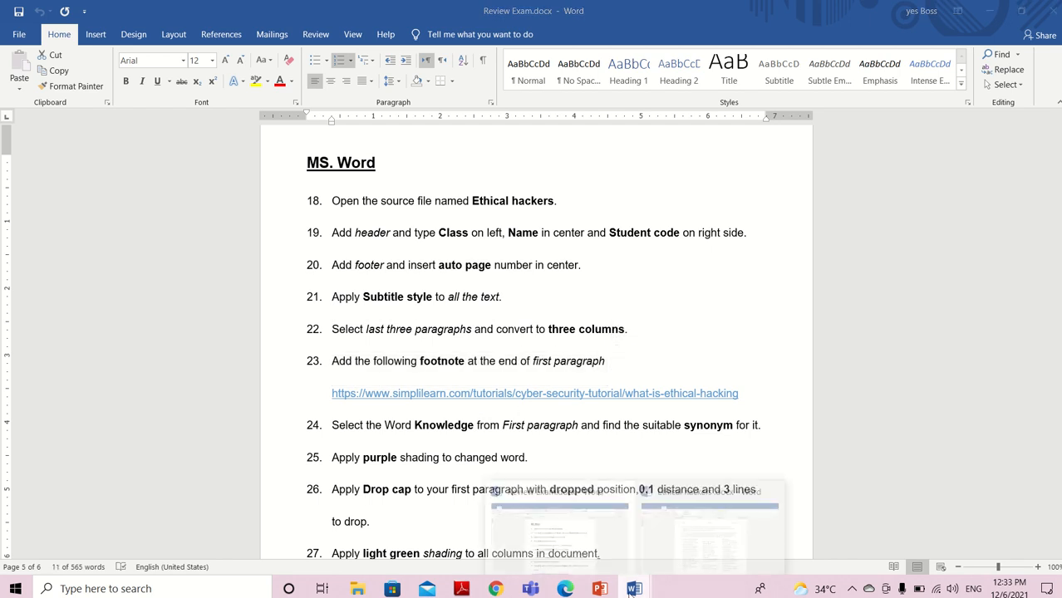
pyautogui.click(835, 557)
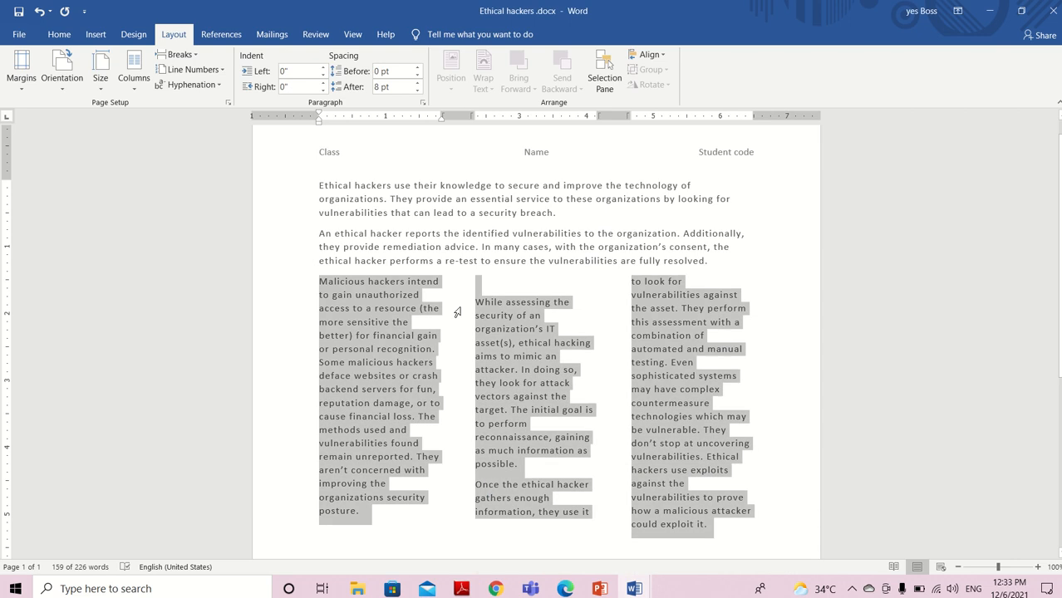
# Recheck the footnote task in Review Exam.docx, insert a footnote after "security breach." at the first paragraph's end, and check its reference mark
pyautogui.click(232, 40)
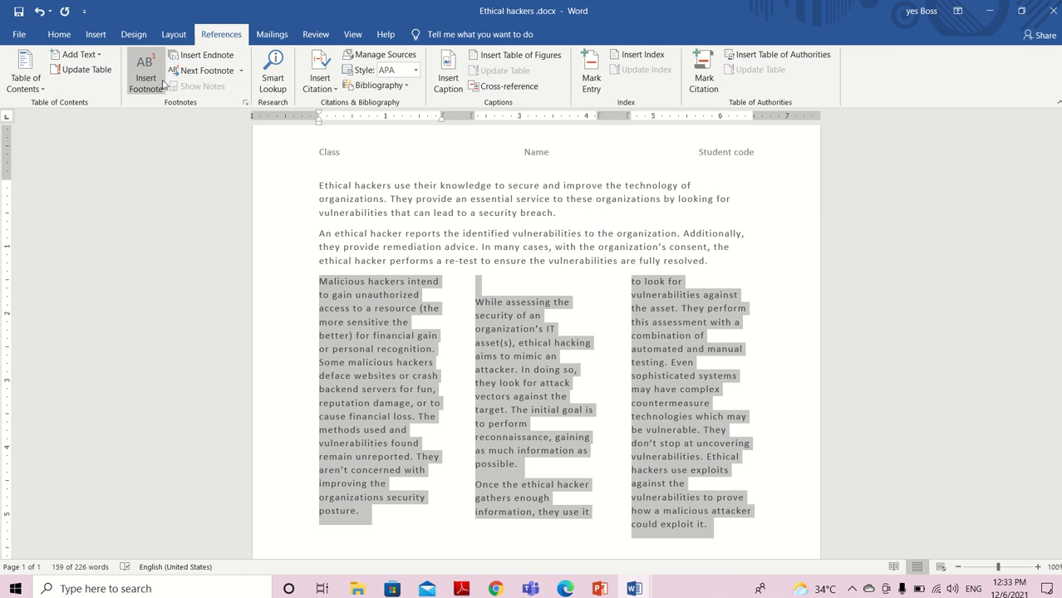
pyautogui.moveTo(634, 588)
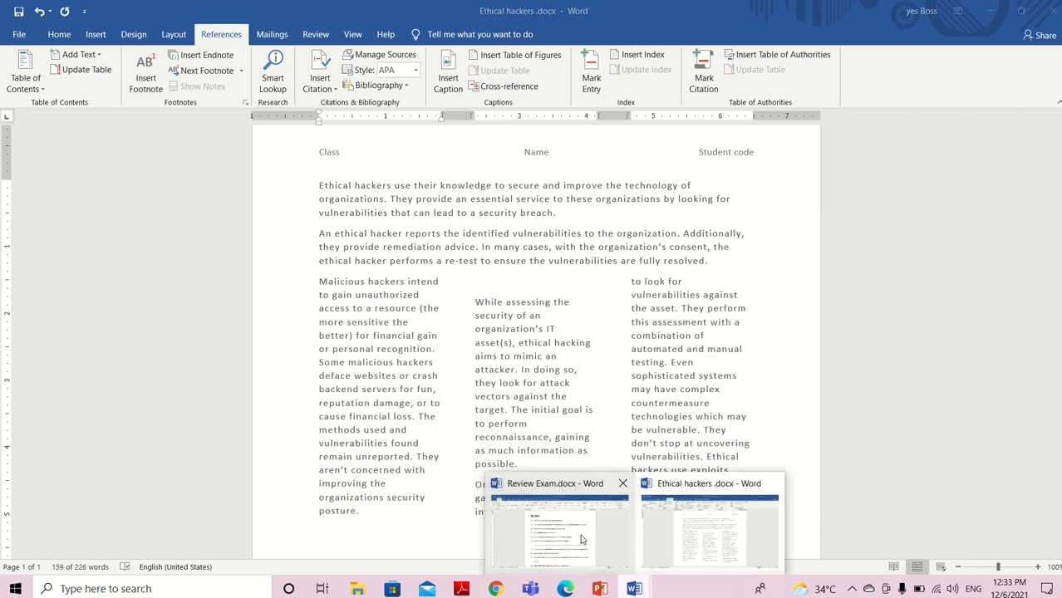
pyautogui.click(582, 536)
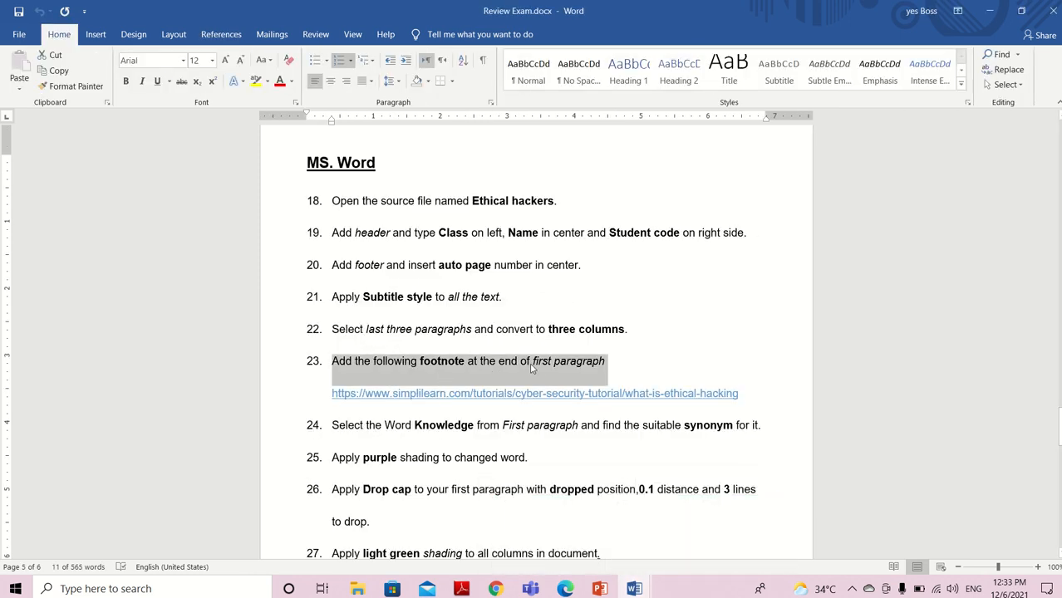
pyautogui.click(634, 589)
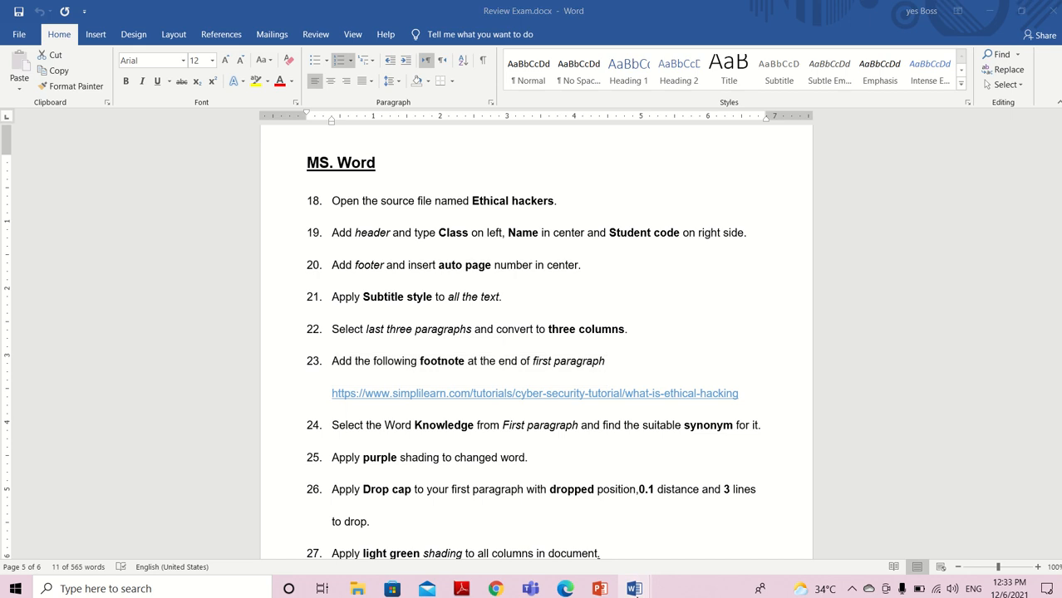
pyautogui.click(717, 542)
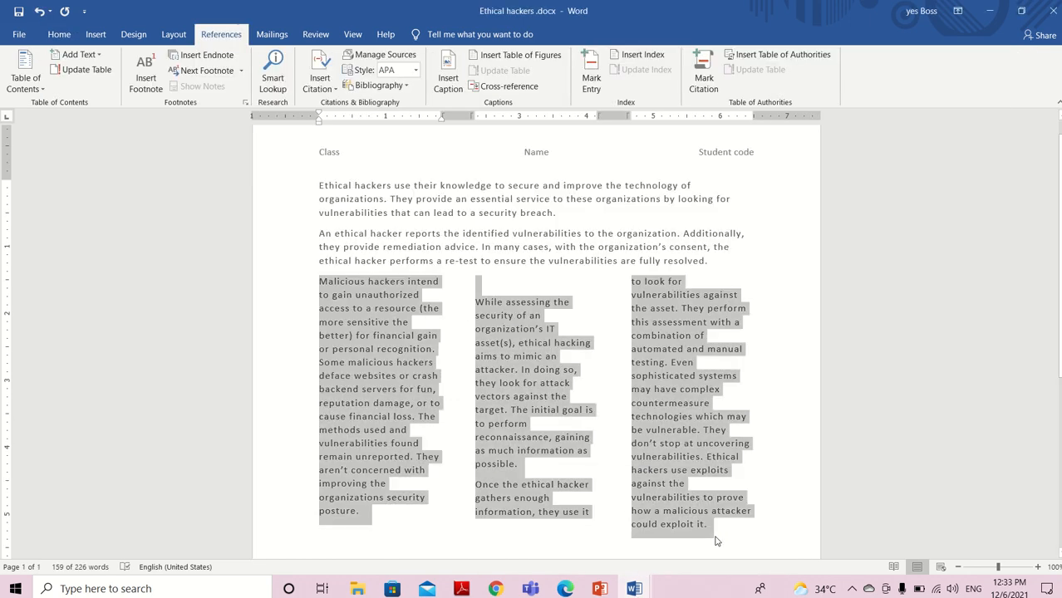
pyautogui.click(555, 207)
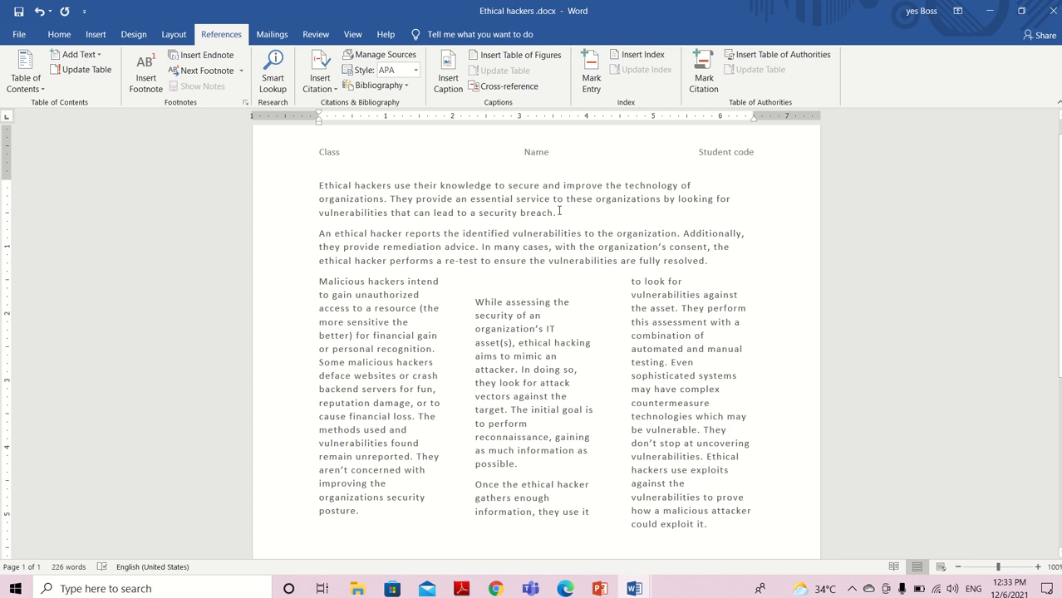
pyautogui.click(144, 72)
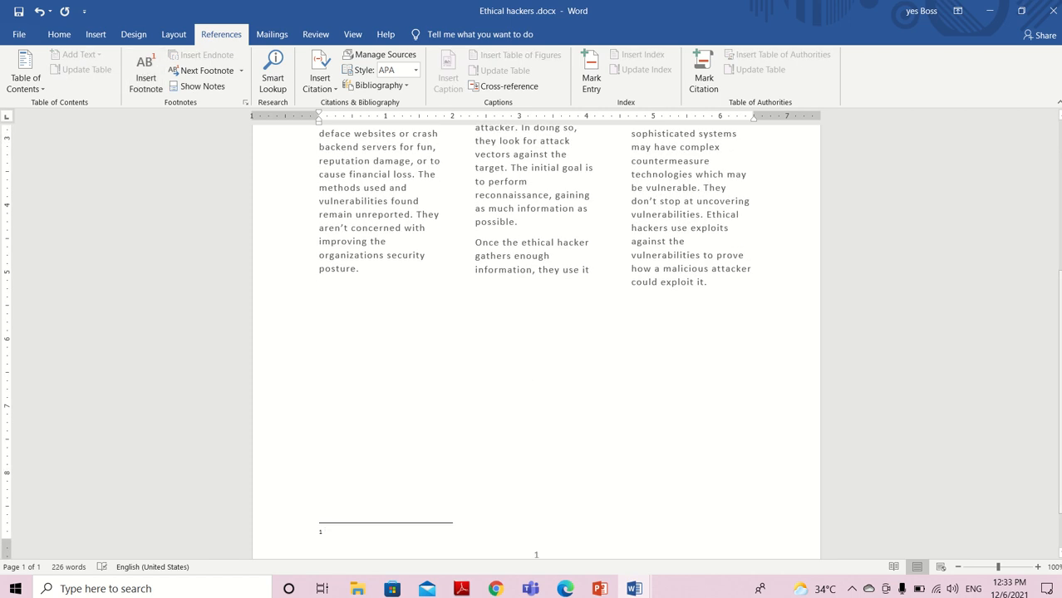
pyautogui.scroll(6, 544, 223)
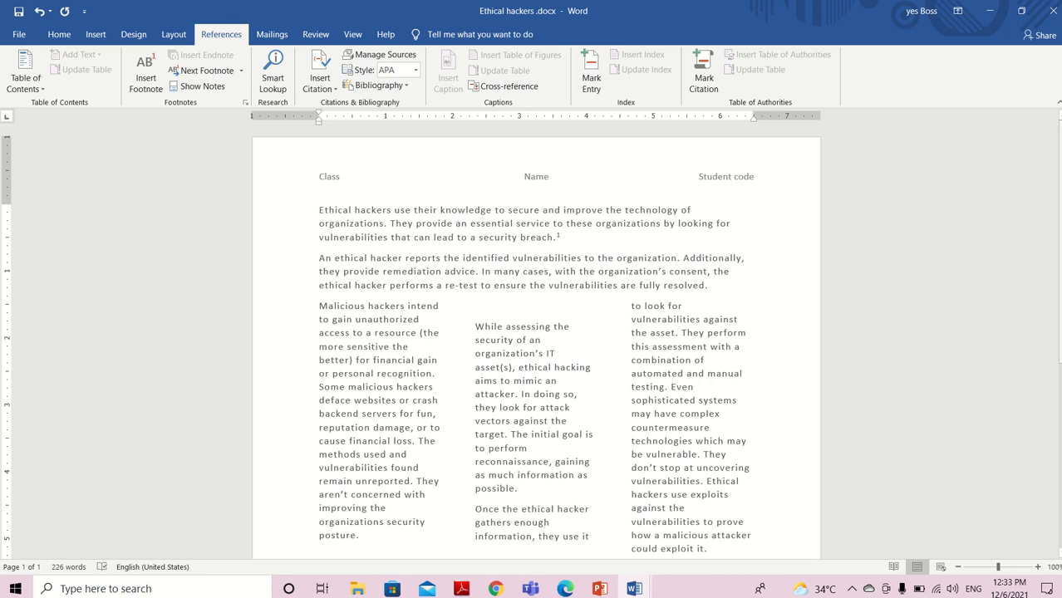
pyautogui.scroll(-6, 449, 488)
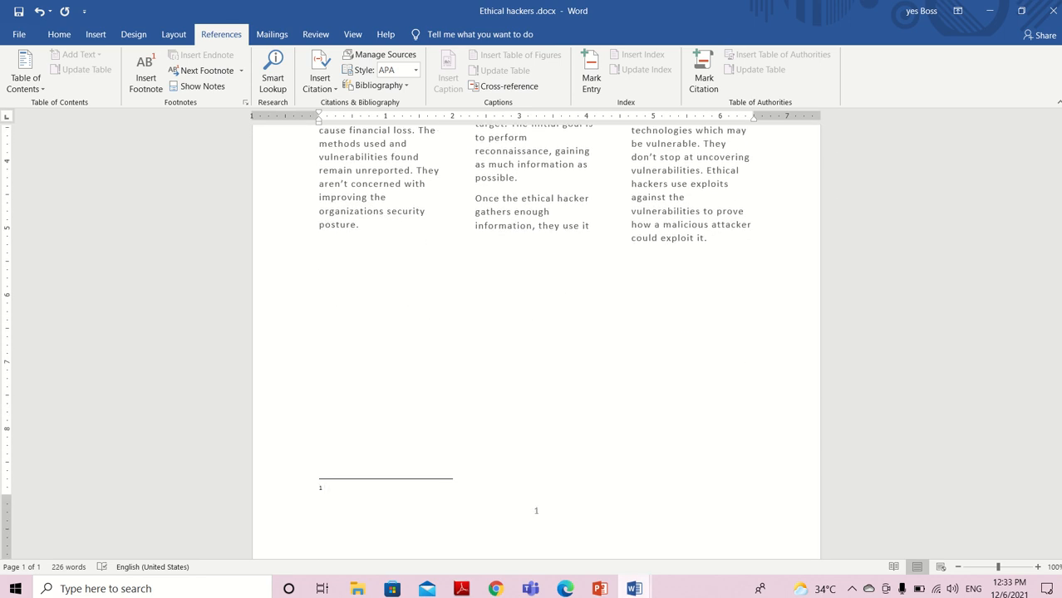
pyautogui.click(634, 589)
pyautogui.click(597, 547)
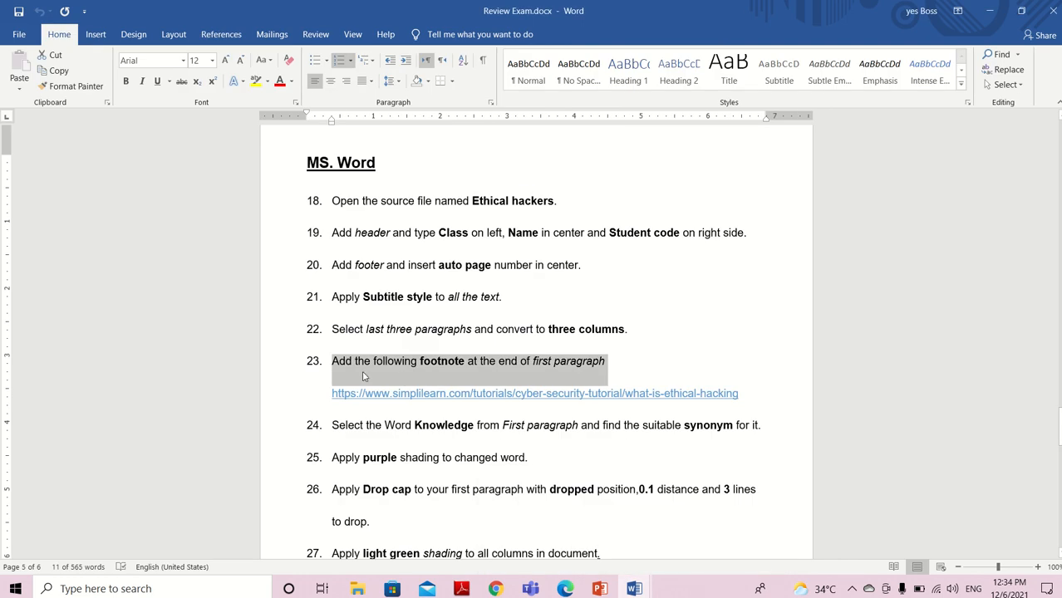
pyautogui.moveTo(333, 394); pyautogui.dragTo(742, 403)
pyautogui.hotkey('ctrl', 'c')
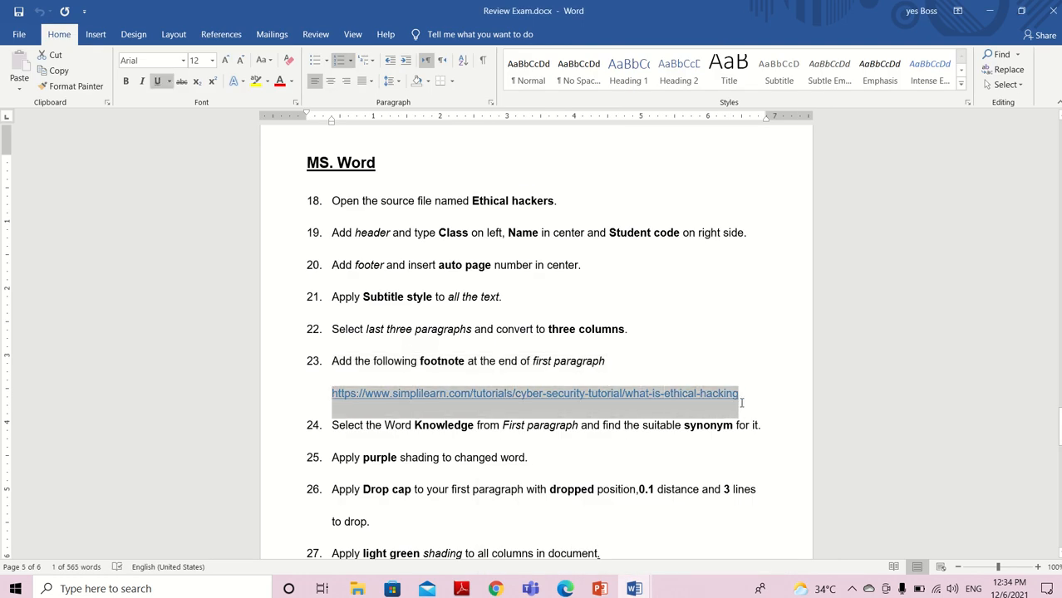
pyautogui.click(634, 588)
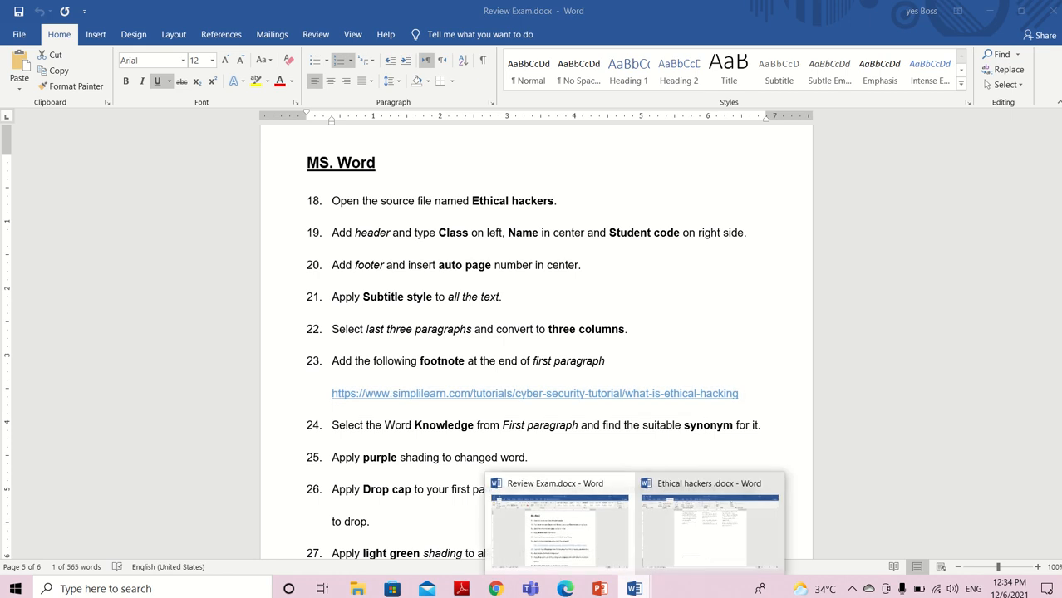
pyautogui.click(710, 547)
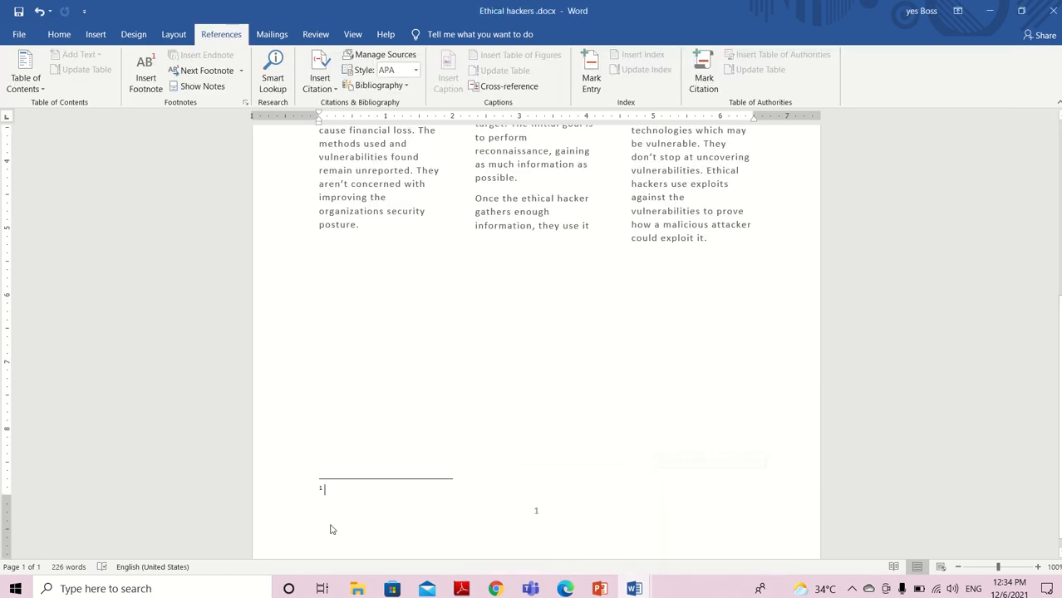
pyautogui.click(326, 527)
pyautogui.hotkey('ctrl', 'v')
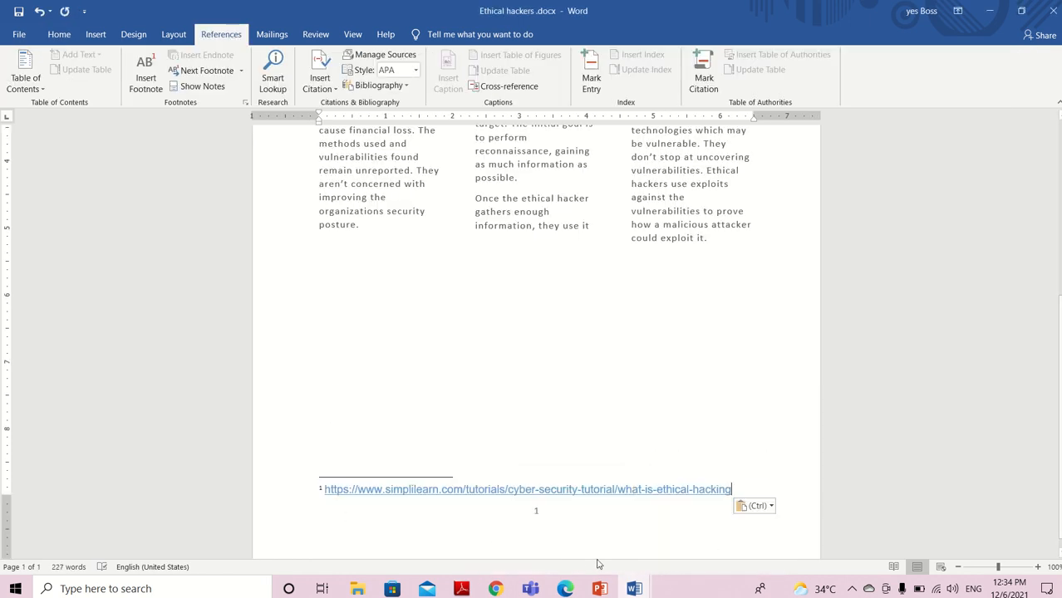
# Read the synonym task, number 24, in Review Exam.docx and return to Ethical hackers .docx
pyautogui.moveTo(636, 592)
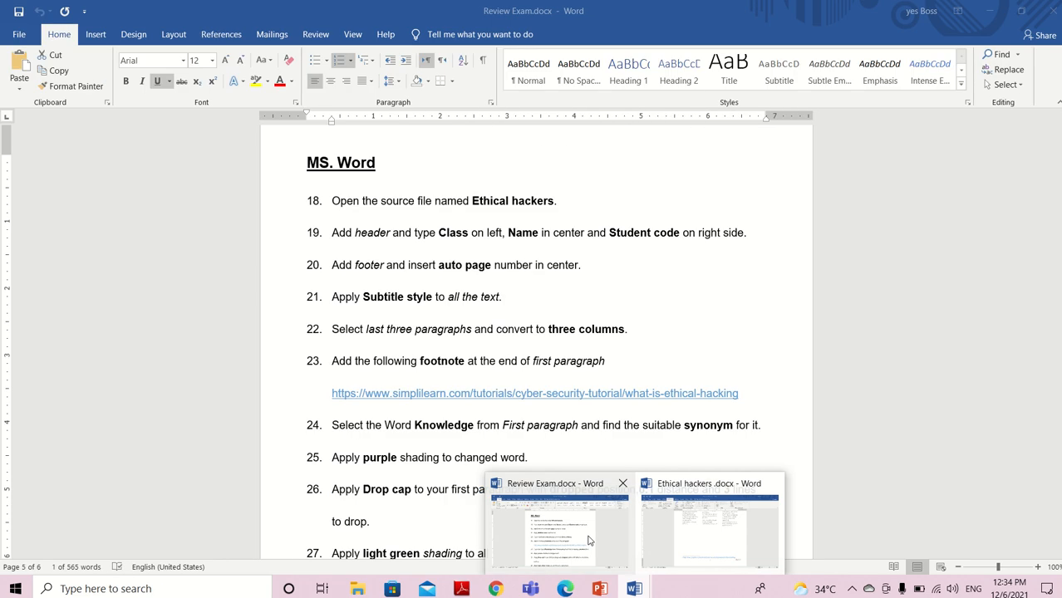
pyautogui.click(590, 539)
pyautogui.moveTo(334, 424); pyautogui.dragTo(761, 430)
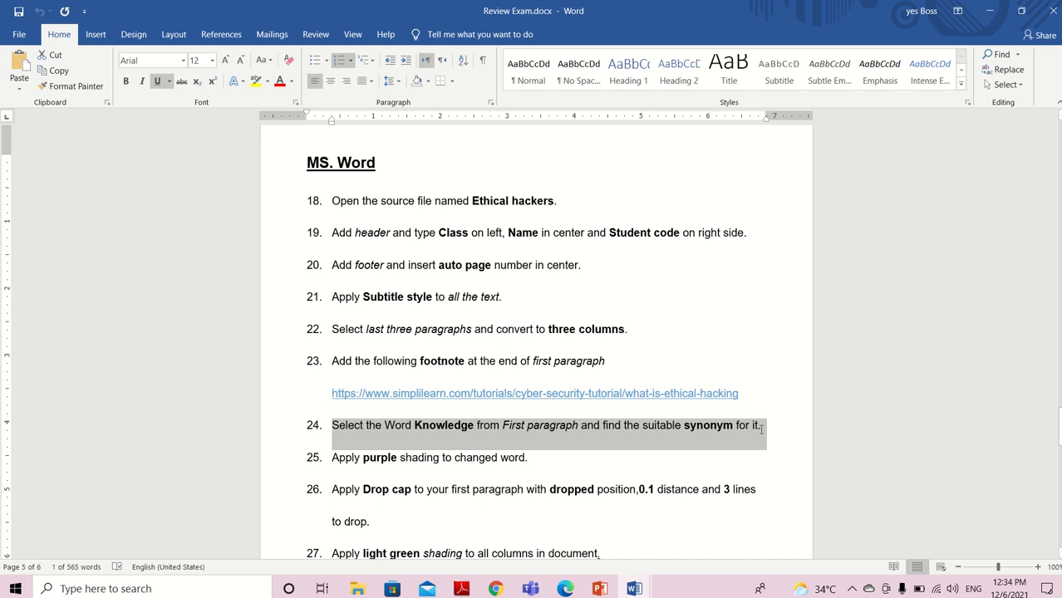
pyautogui.click(634, 589)
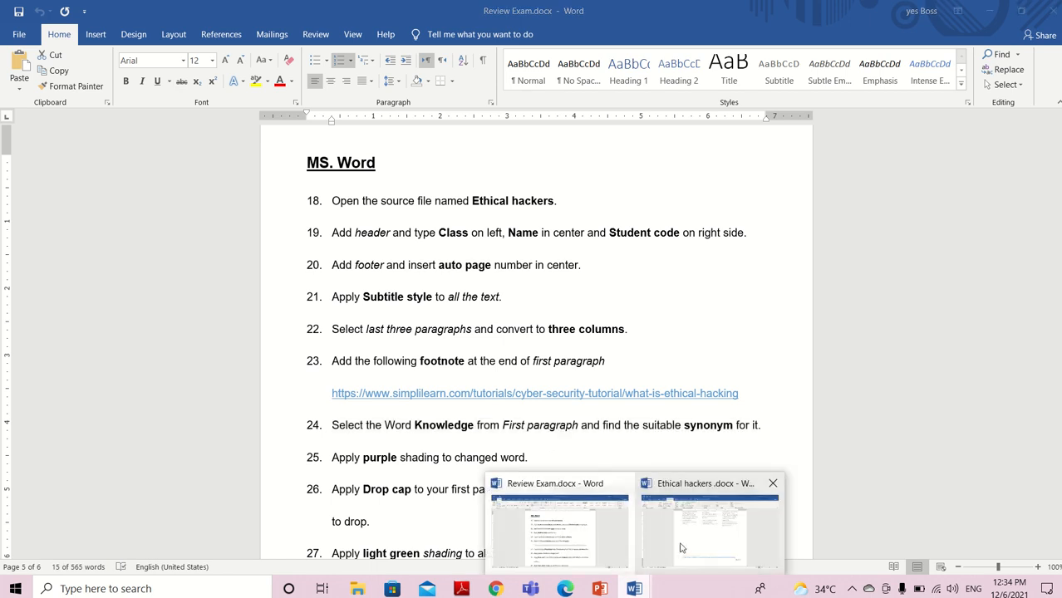
pyautogui.click(682, 548)
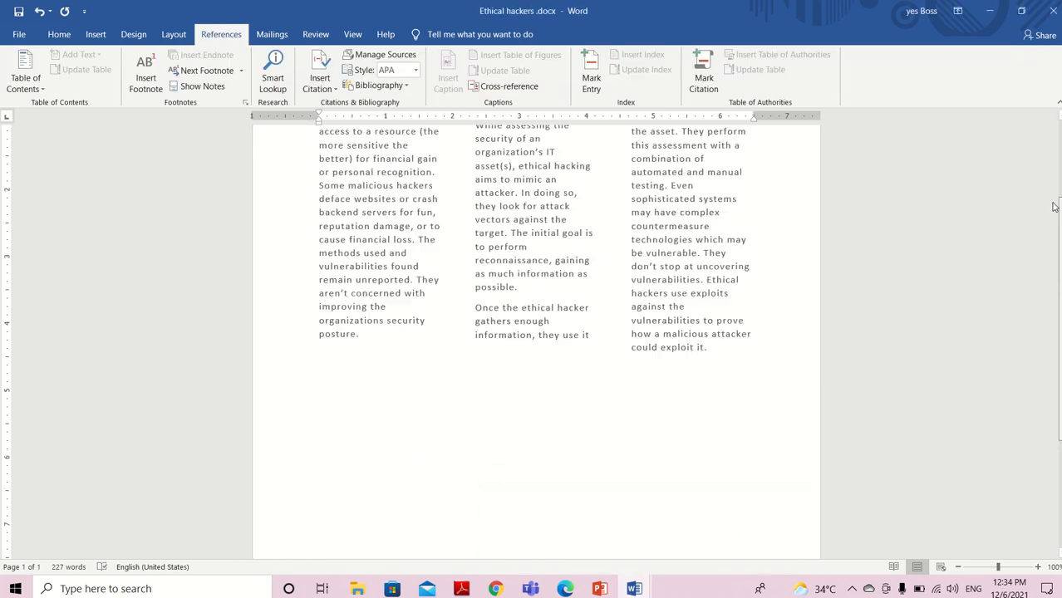
# Replace the word "knowledge" in the first paragraph with its suggested synonym "information"
pyautogui.scroll(5, 1054, 207)
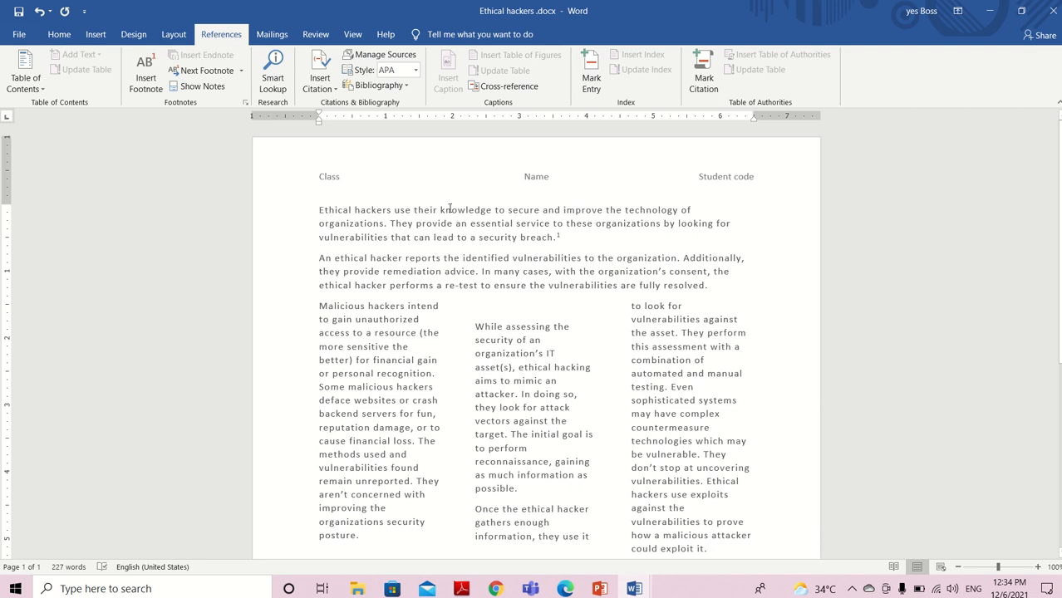
pyautogui.click(451, 211)
pyautogui.rightClick(452, 210)
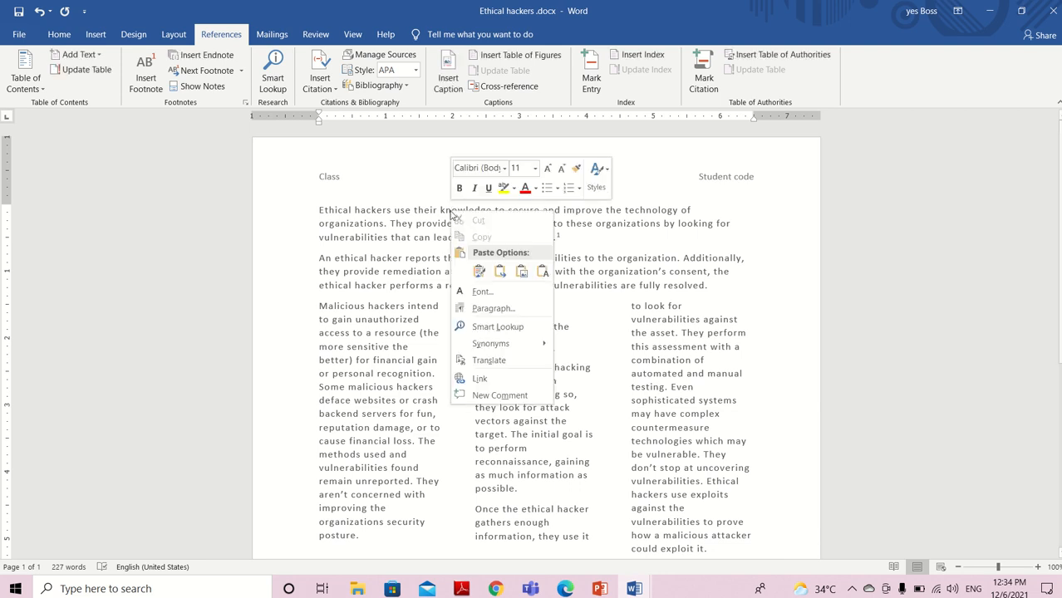
pyautogui.moveTo(491, 350)
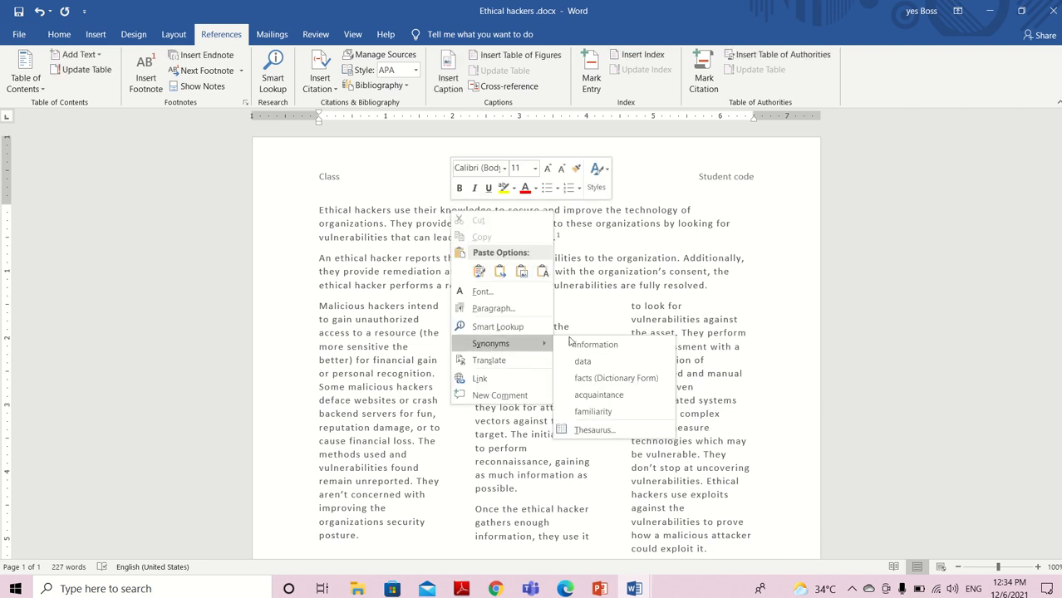
pyautogui.click(619, 345)
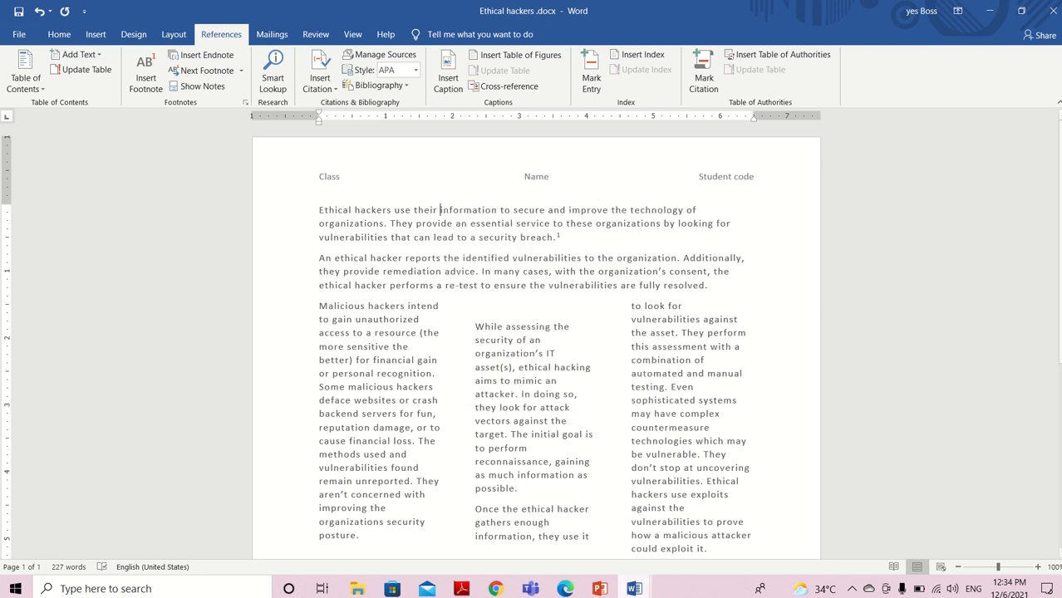
# Read the purple shading task, number 25, in Review Exam.docx and return to Ethical hackers .docx
pyautogui.click(628, 587)
pyautogui.click(567, 541)
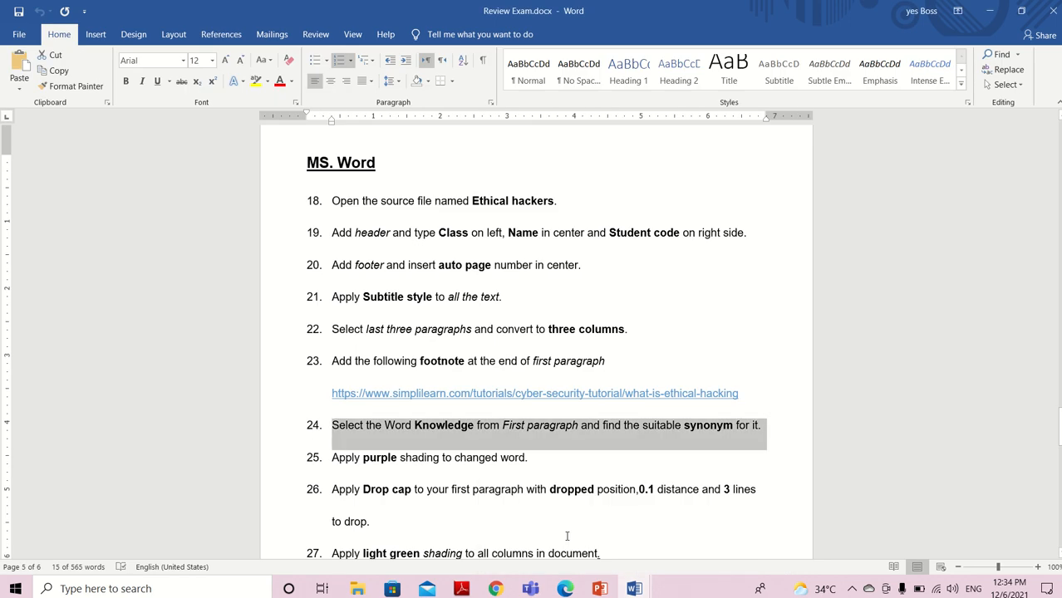
pyautogui.moveTo(332, 457); pyautogui.dragTo(526, 470)
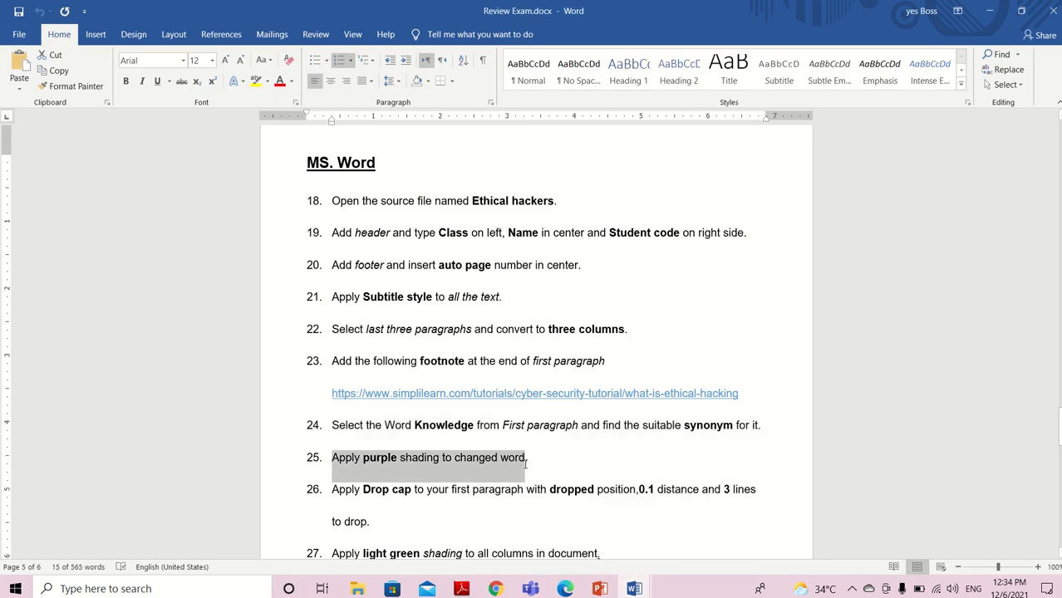
pyautogui.click(635, 589)
pyautogui.click(696, 542)
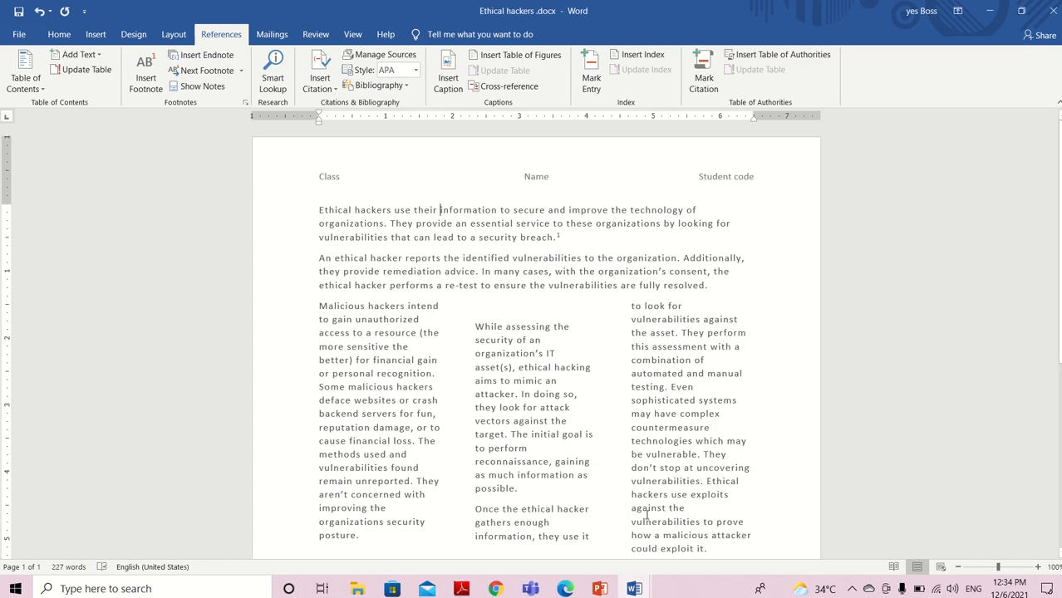
# Highlight the word "information" in the first paragraph with the bright pink-purple text highlight colour
pyautogui.moveTo(440, 209); pyautogui.dragTo(500, 215)
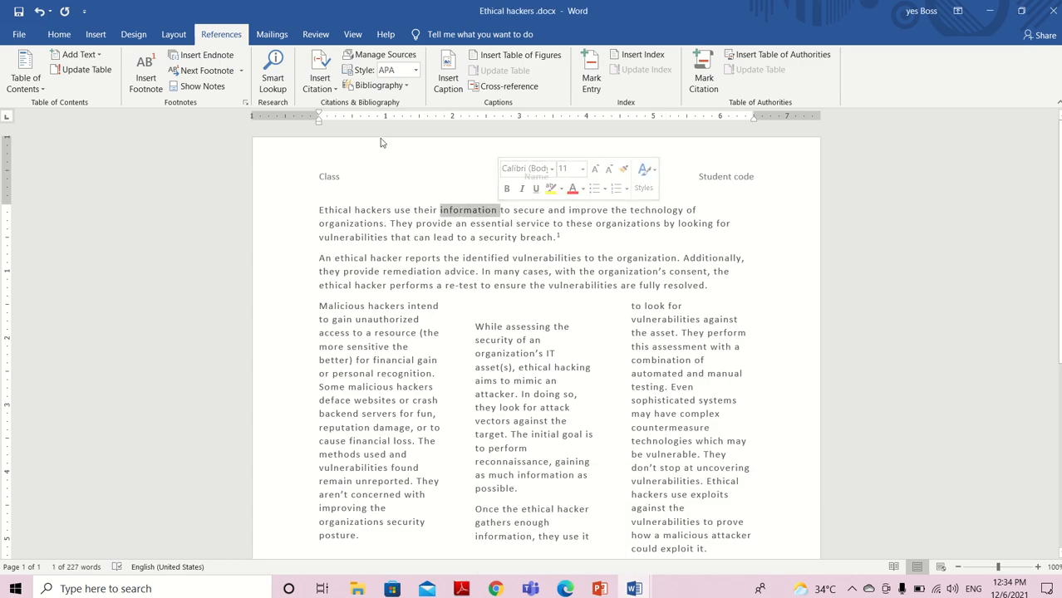
pyautogui.click(59, 34)
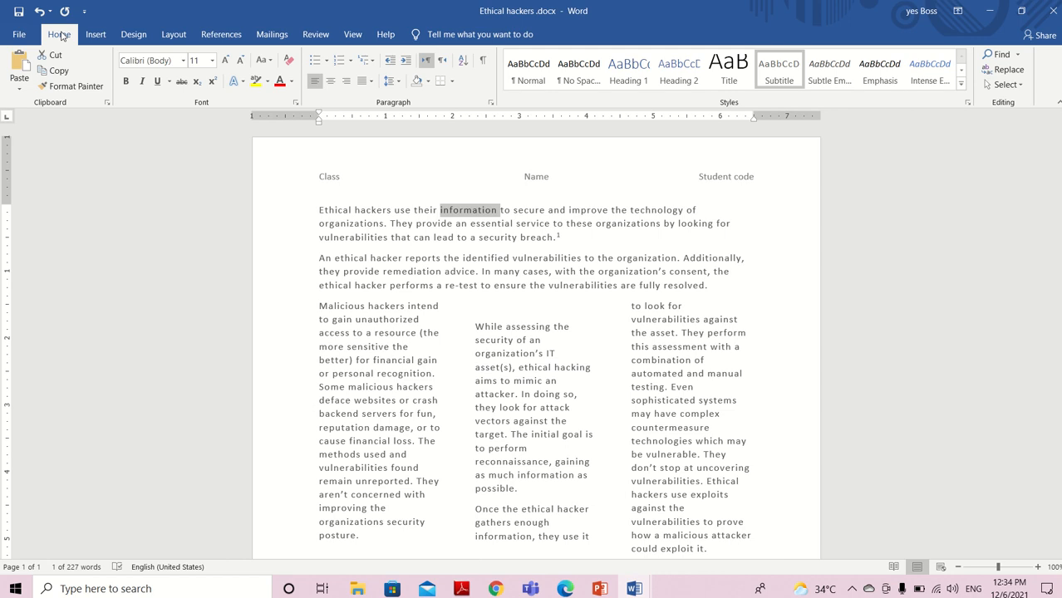
pyautogui.click(429, 81)
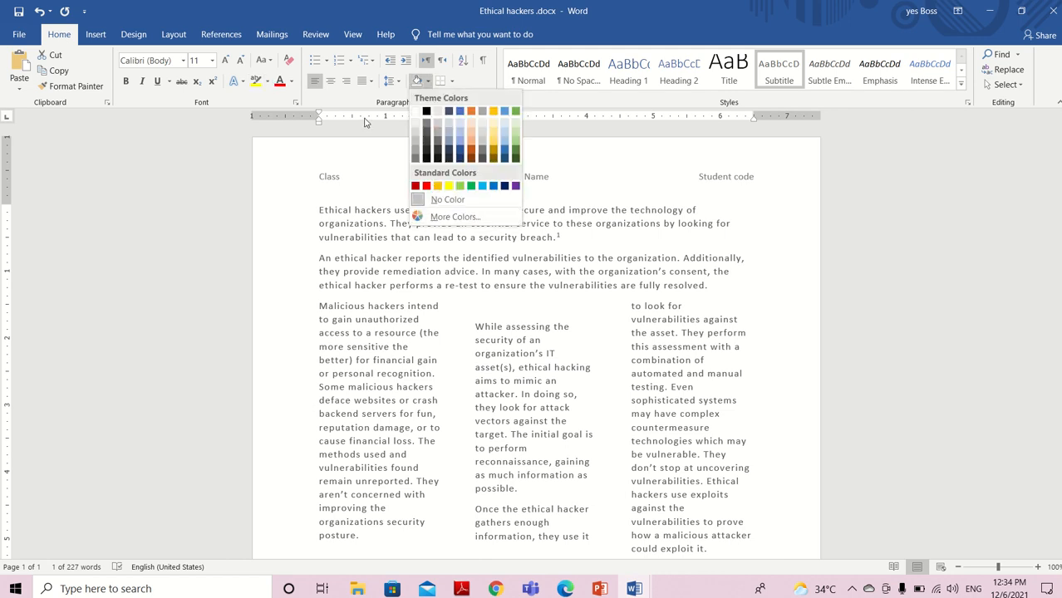
pyautogui.click(267, 81)
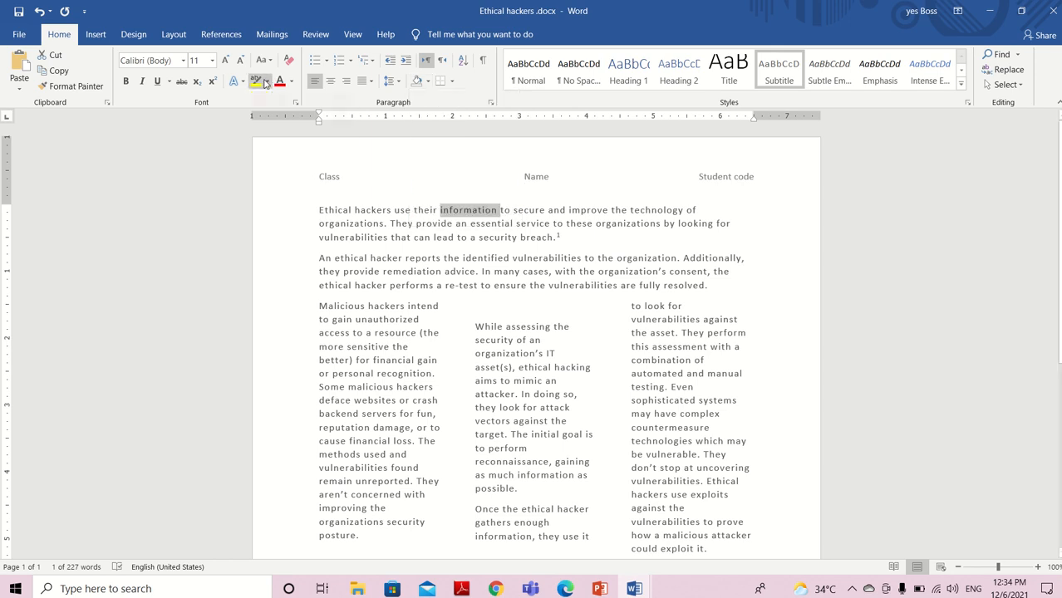
pyautogui.click(267, 81)
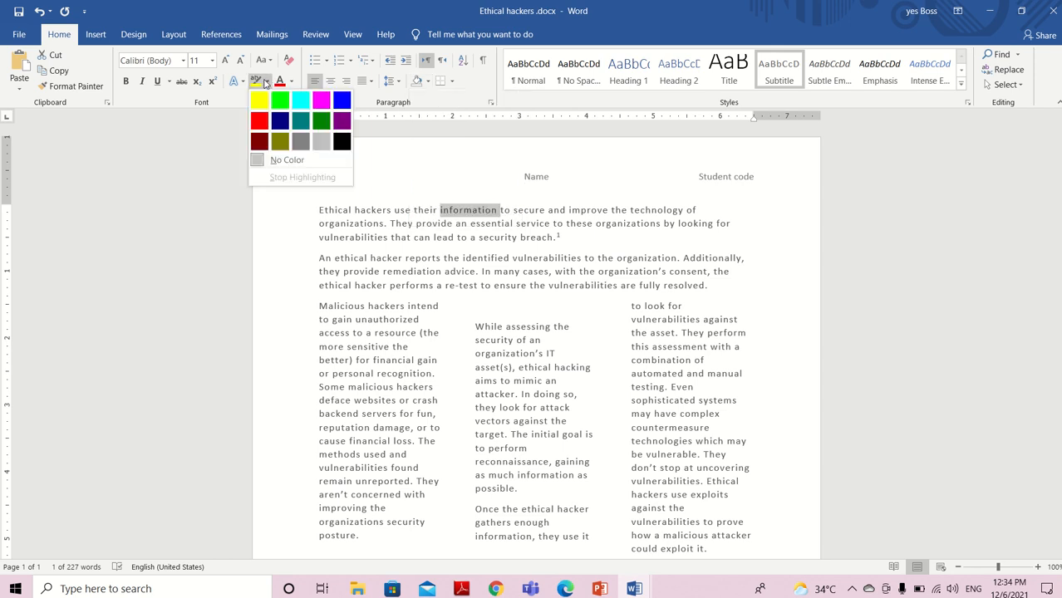
pyautogui.click(325, 99)
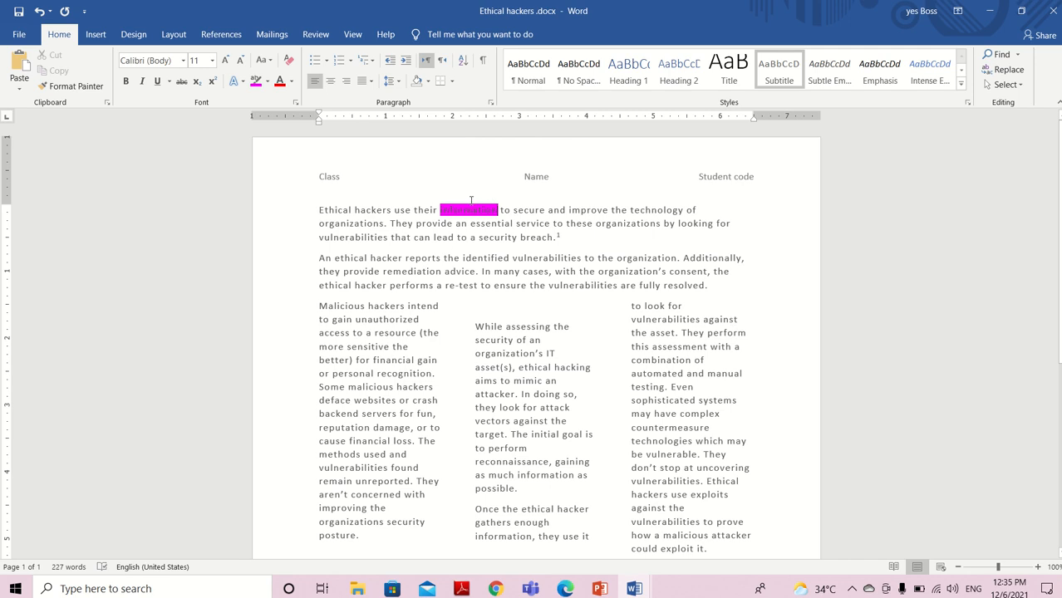
pyautogui.click(420, 81)
# Read the drop cap task, number 26, in Review Exam.docx and return to Ethical hackers .docx
pyautogui.moveTo(634, 587)
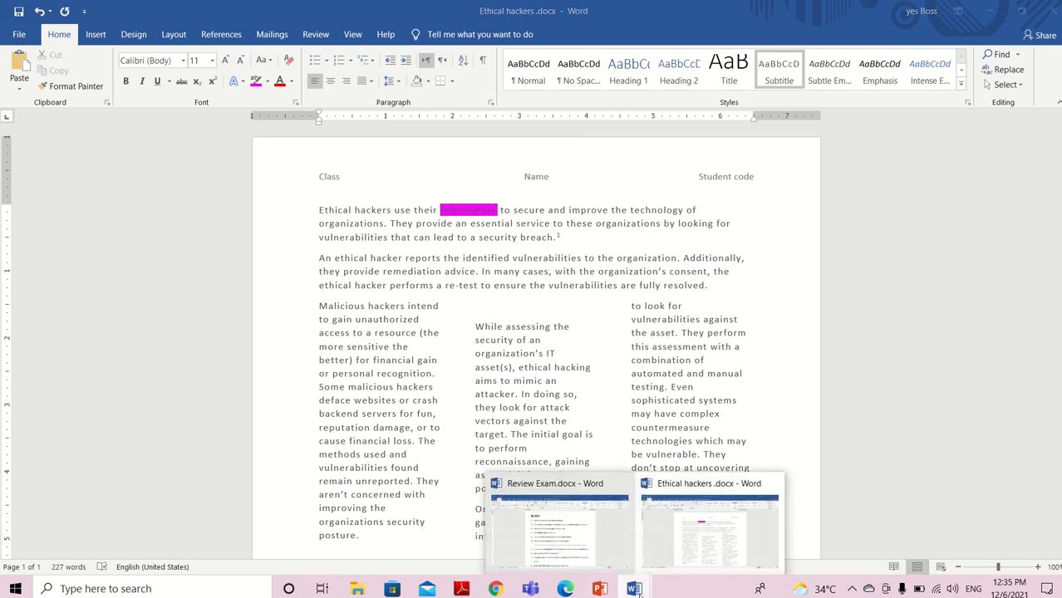
pyautogui.click(596, 532)
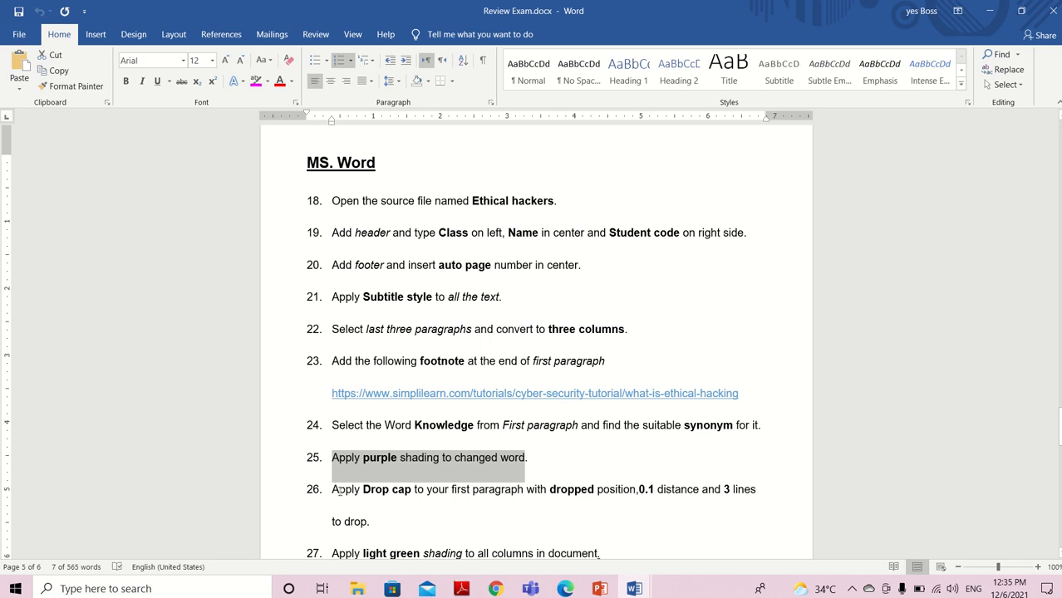
pyautogui.moveTo(340, 491); pyautogui.dragTo(408, 525)
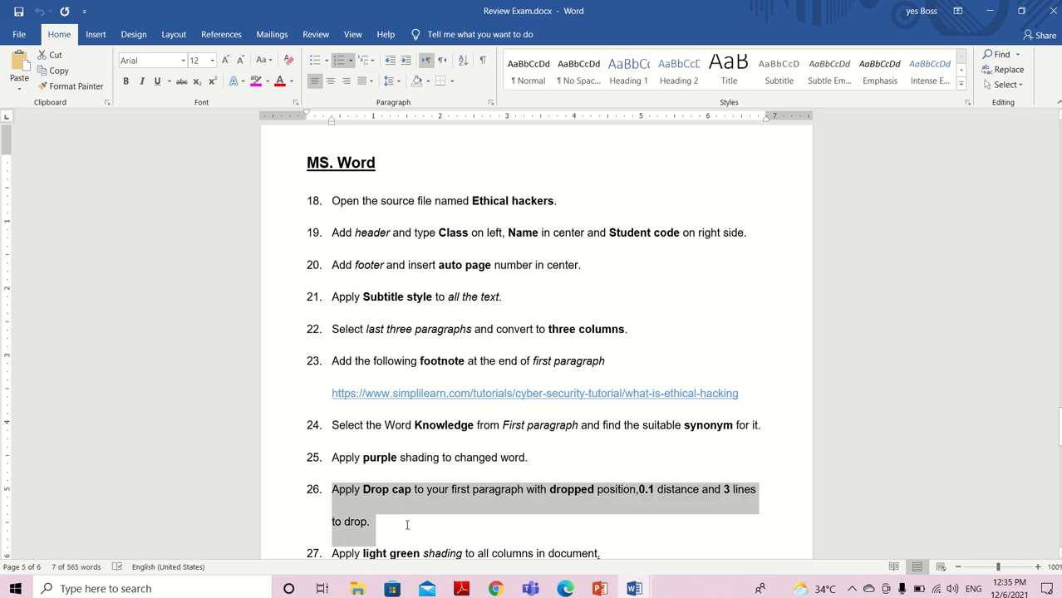
pyautogui.click(635, 589)
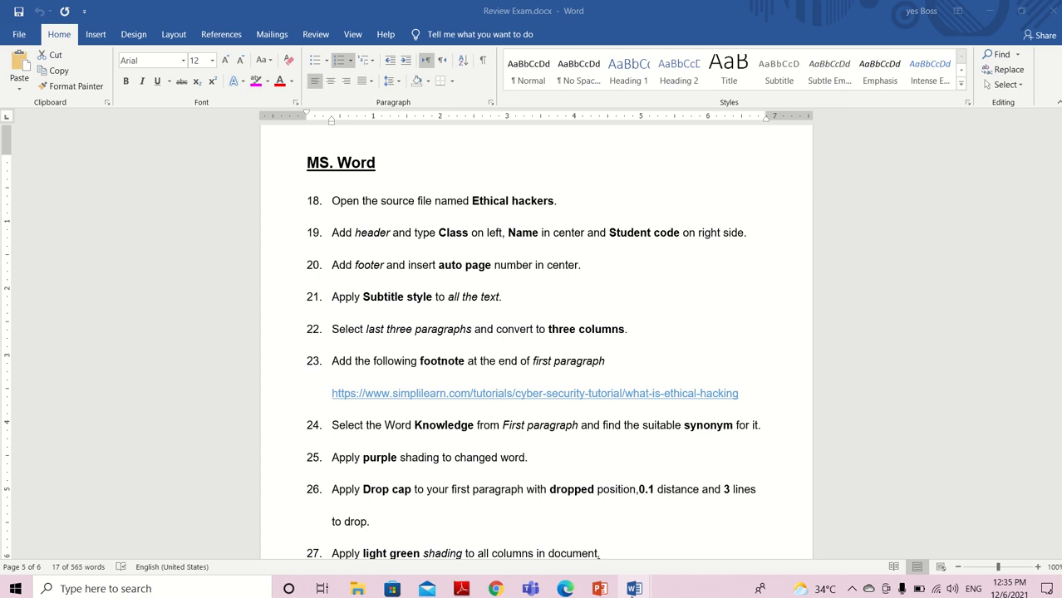
pyautogui.click(679, 542)
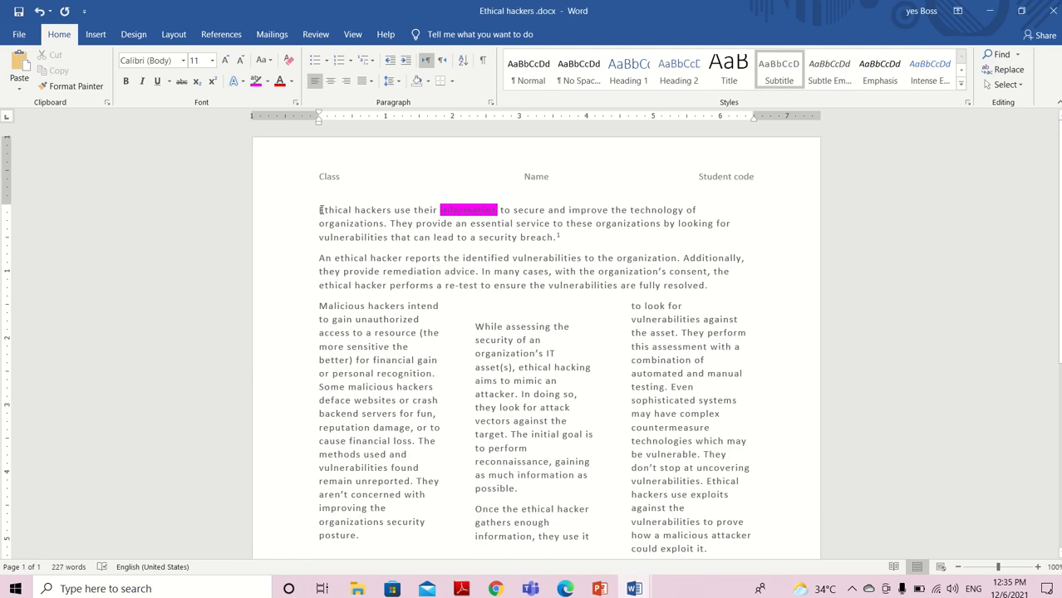
# Select the first letter of the first paragraph and set its drop cap position to Dropped
pyautogui.moveTo(318, 209); pyautogui.dragTo(325, 211)
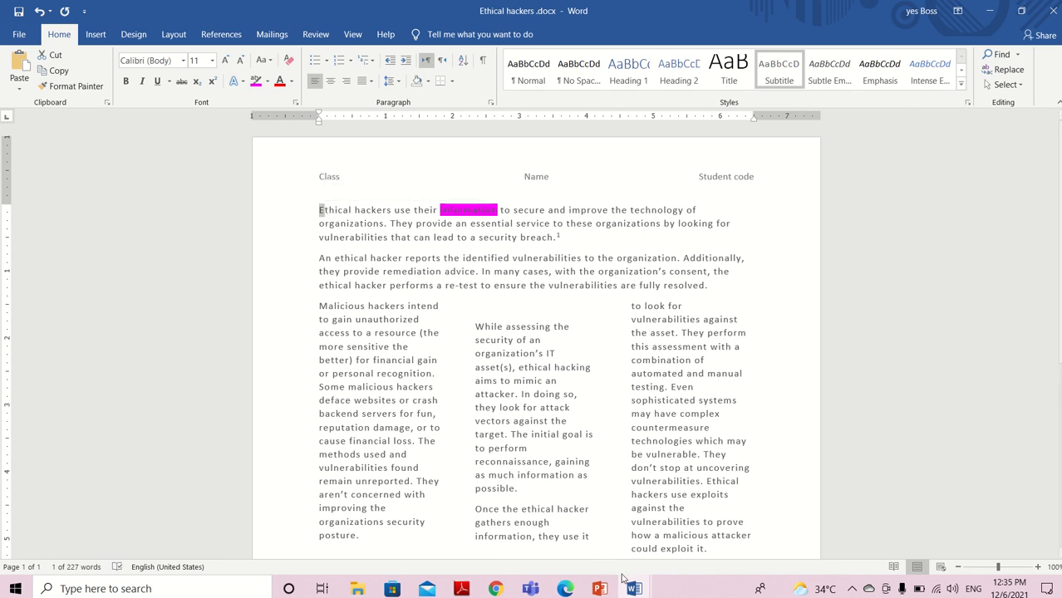
pyautogui.moveTo(649, 587)
pyautogui.click(589, 531)
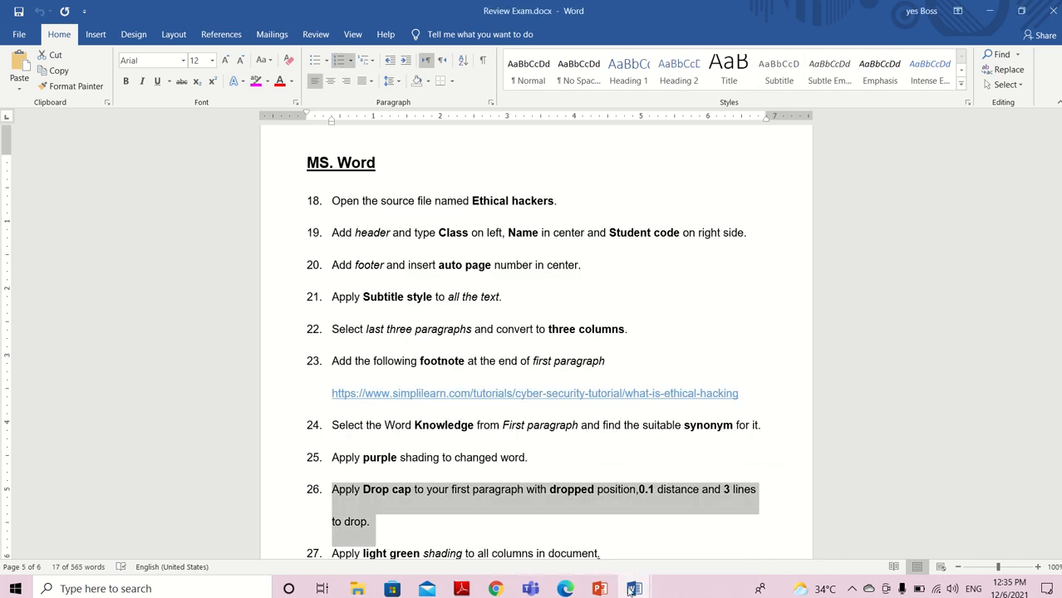
pyautogui.moveTo(633, 590)
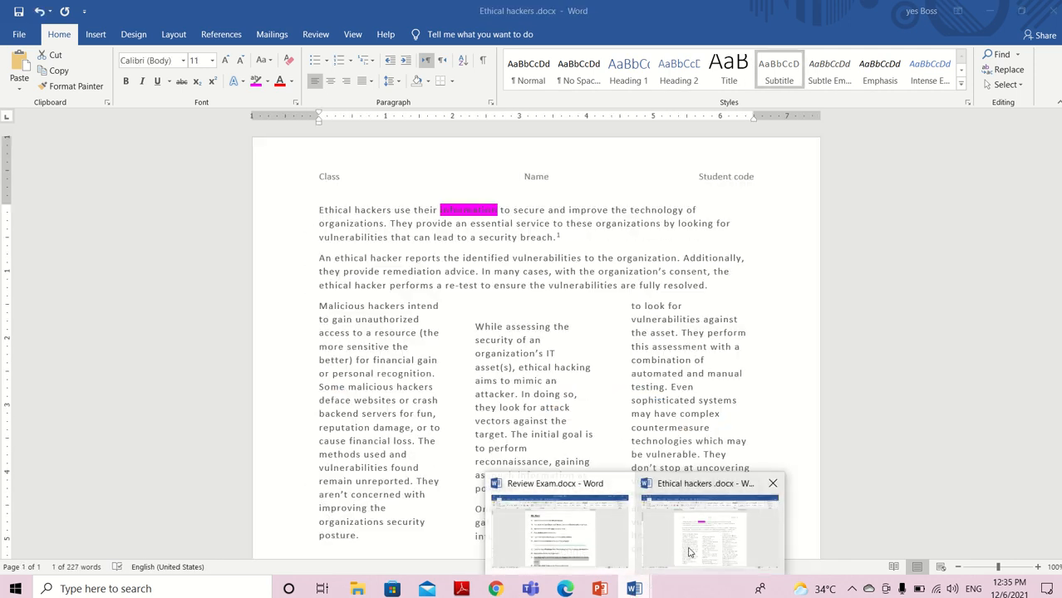
pyautogui.click(691, 550)
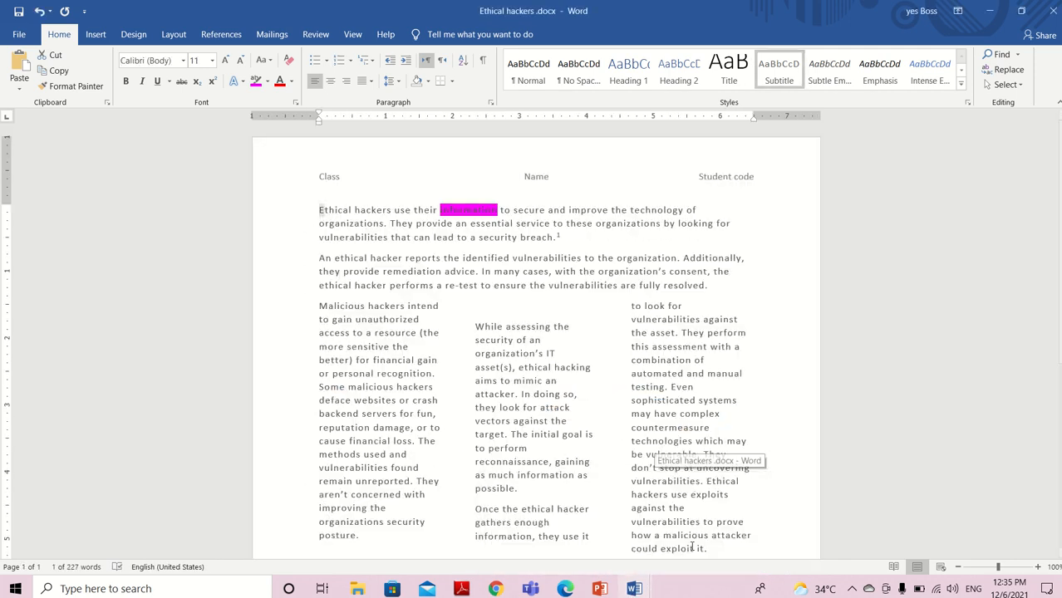
pyautogui.click(104, 35)
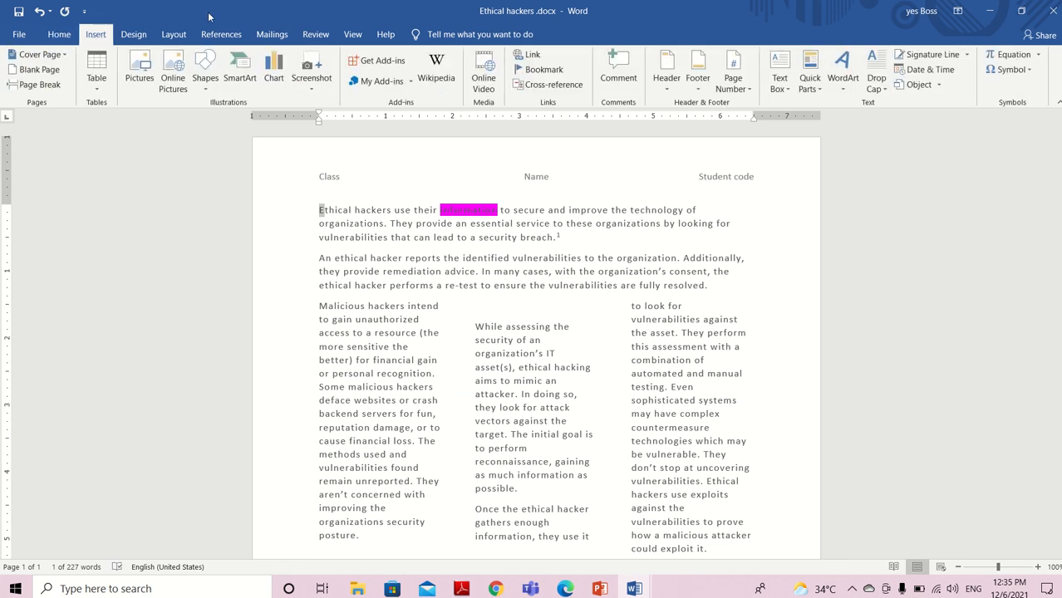
pyautogui.click(876, 80)
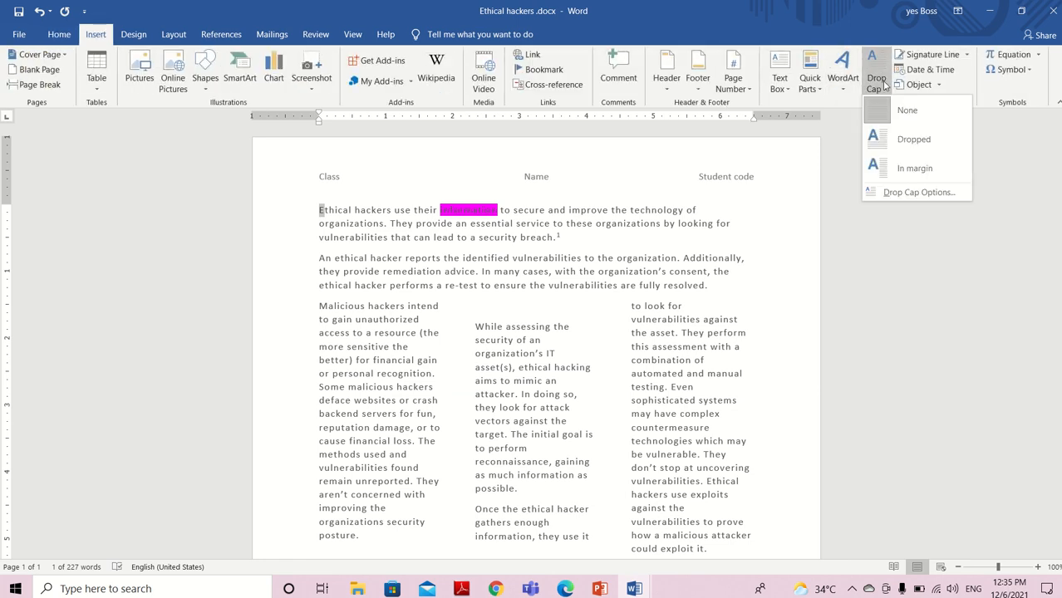
pyautogui.click(912, 193)
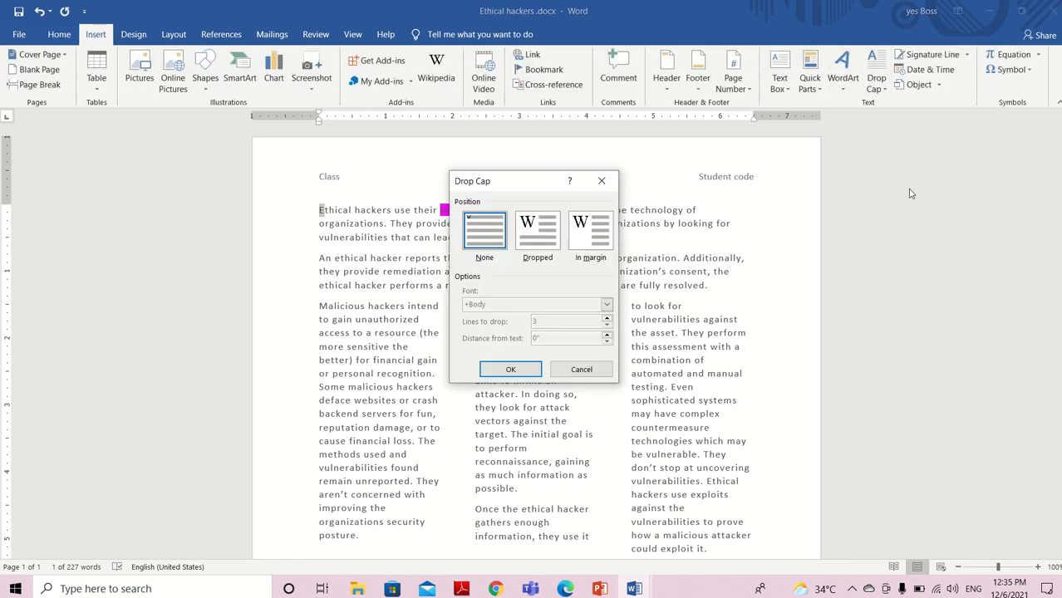
pyautogui.click(558, 237)
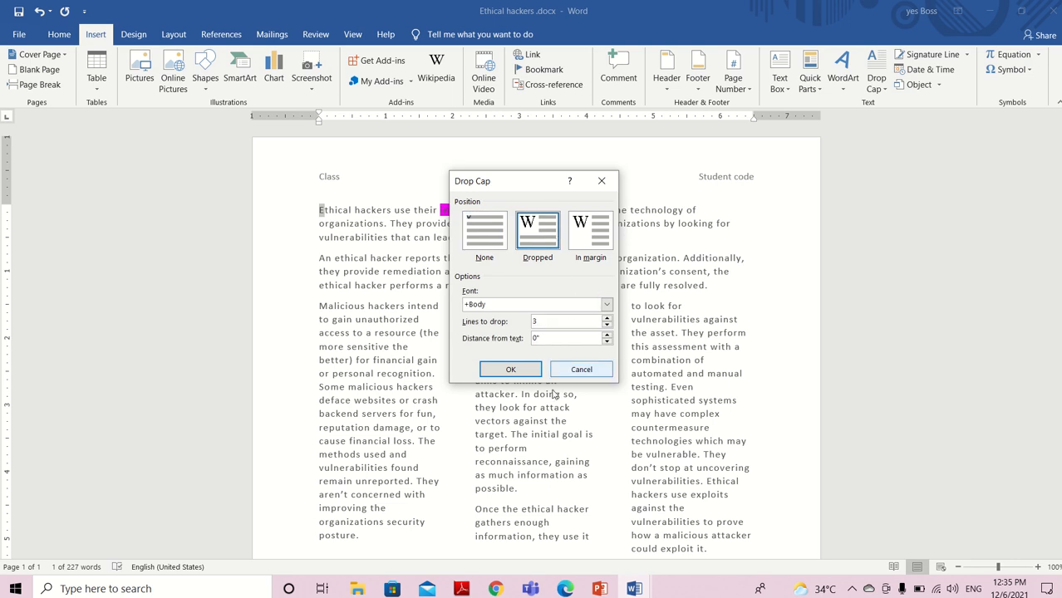
# Recheck task 26 in Review Exam.docx, then apply the drop cap with 3 lines to drop and 0.1" distance from text
pyautogui.click(635, 590)
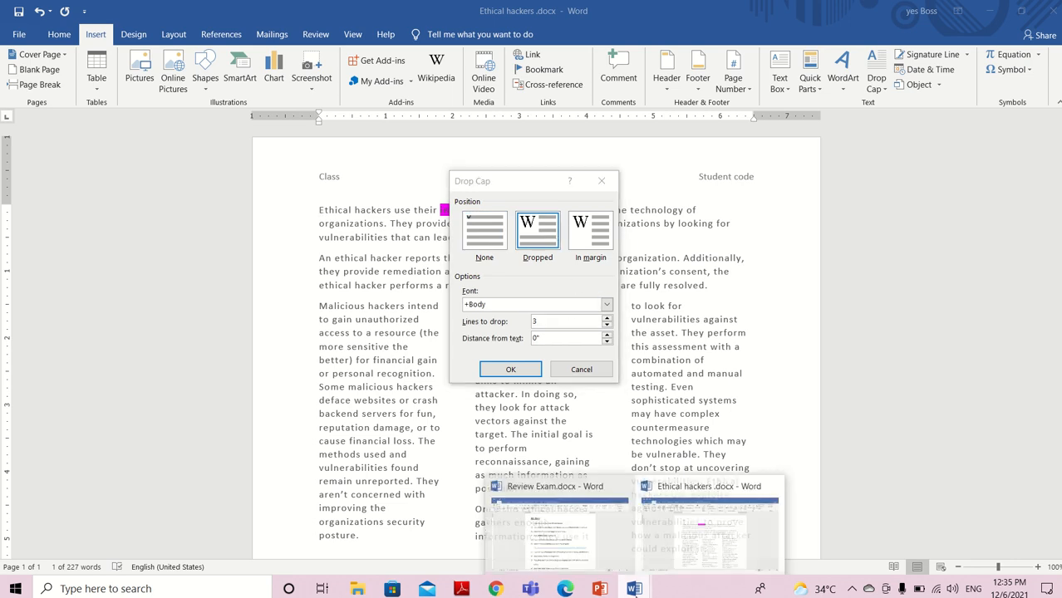
pyautogui.click(595, 529)
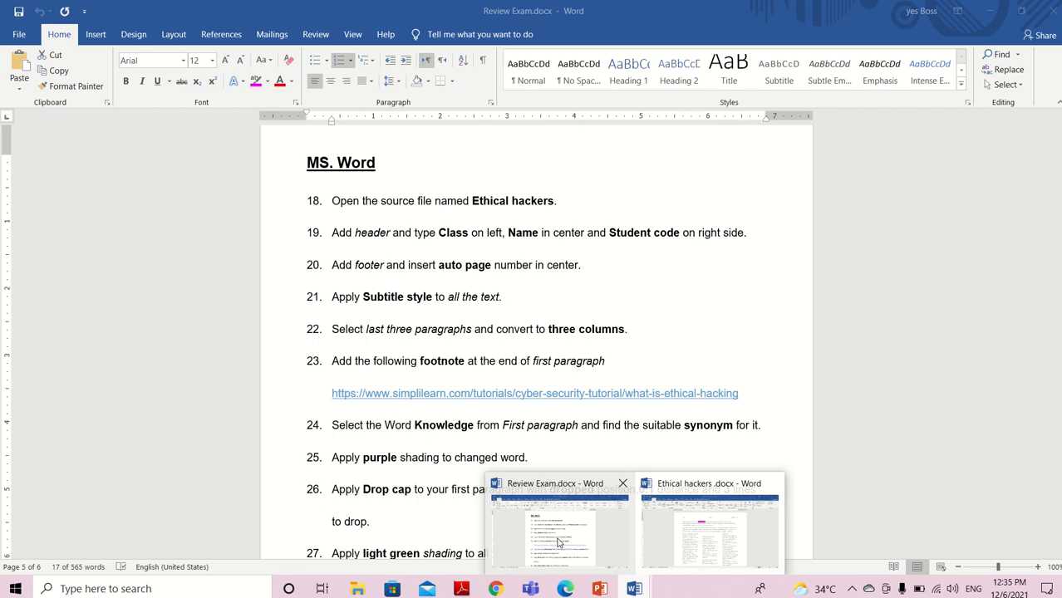
pyautogui.click(559, 542)
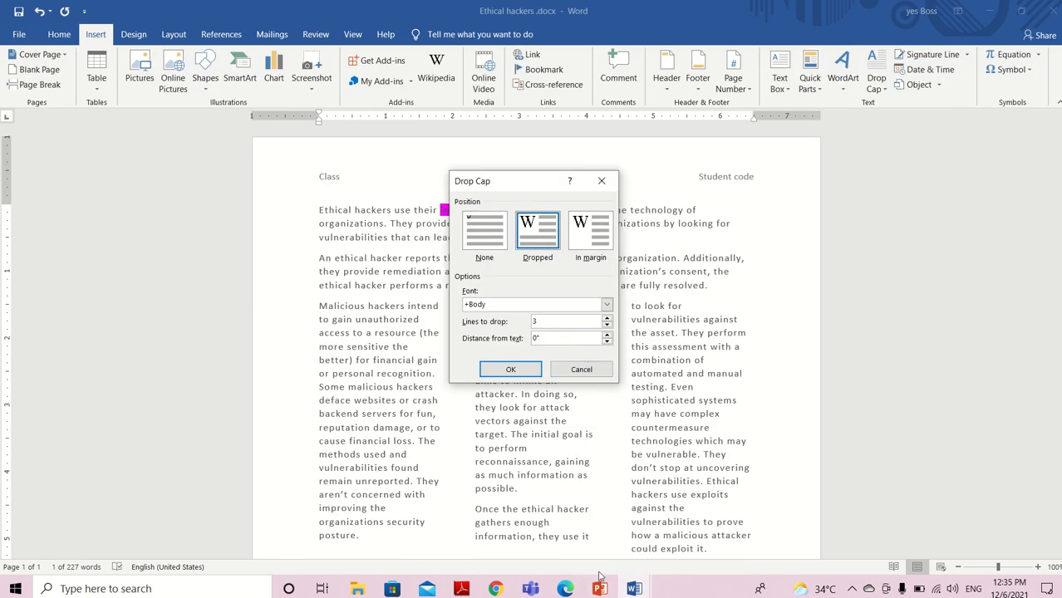
pyautogui.click(634, 586)
pyautogui.moveTo(606, 545)
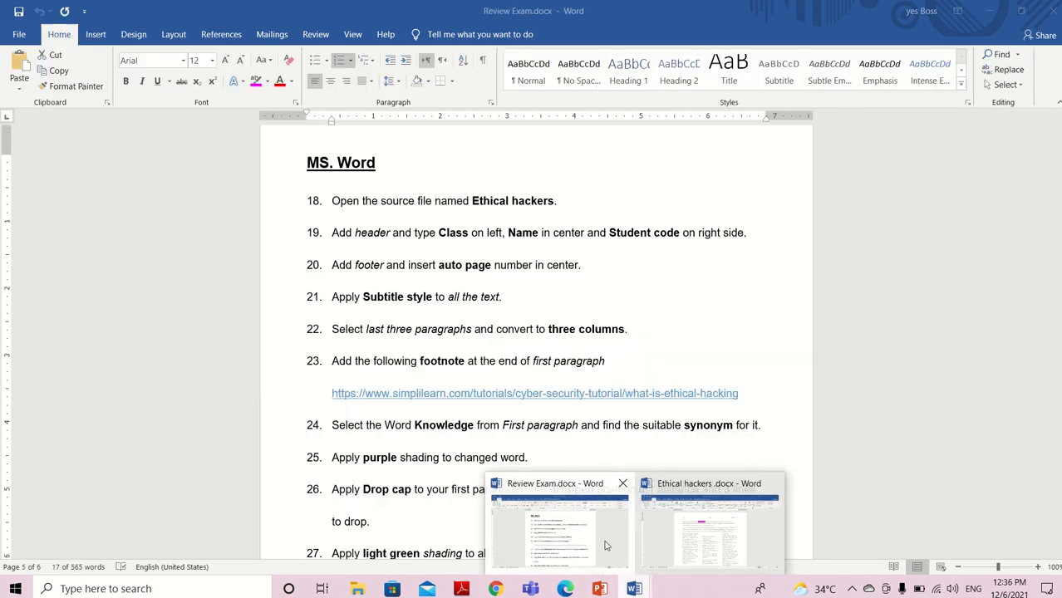
pyautogui.click(606, 545)
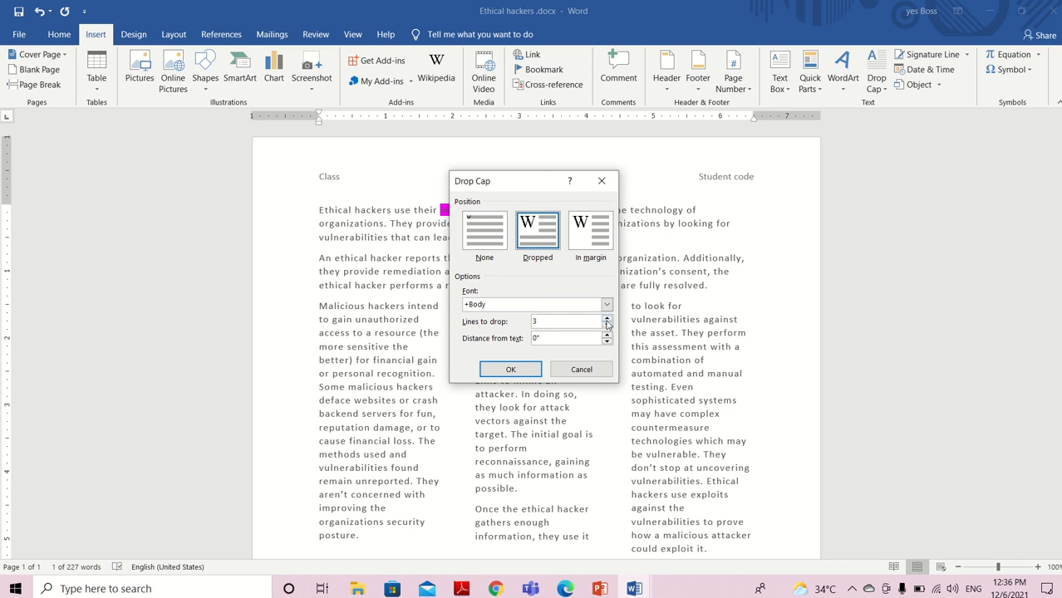
pyautogui.click(608, 319)
pyautogui.click(608, 319)
pyautogui.click(607, 336)
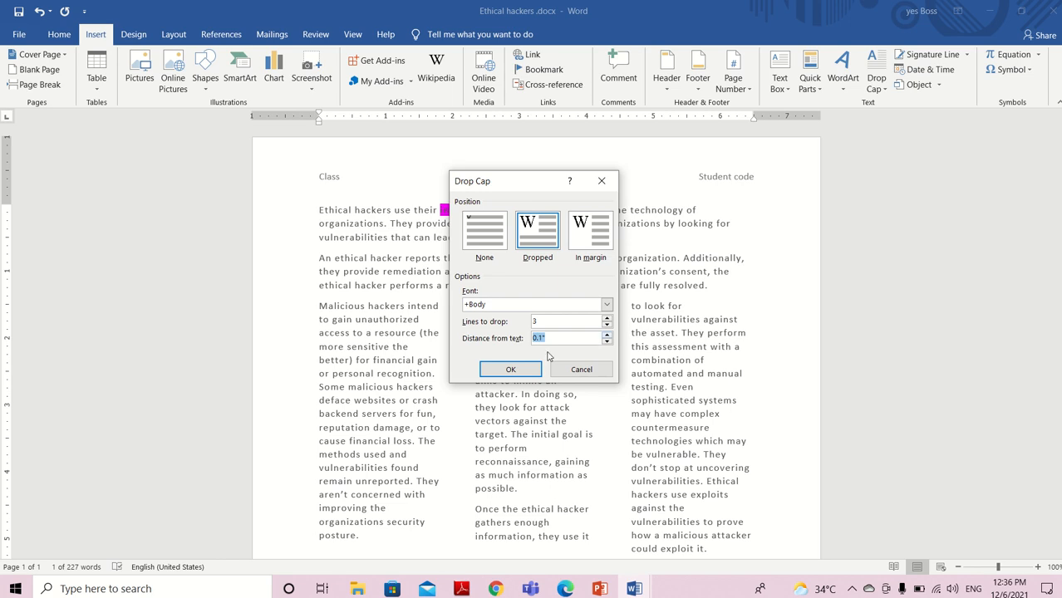
pyautogui.click(515, 369)
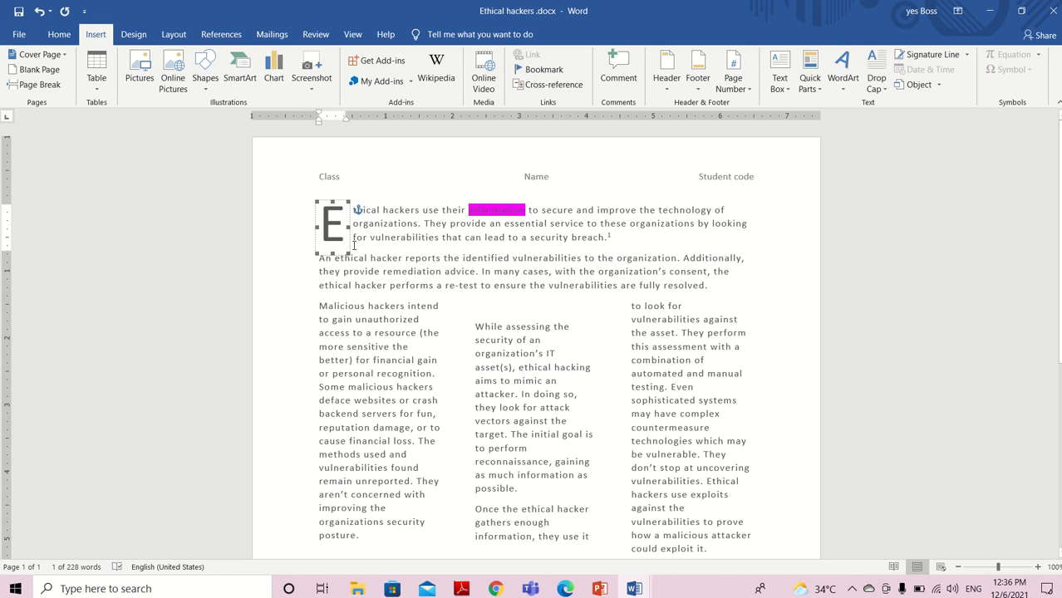
pyautogui.click(354, 244)
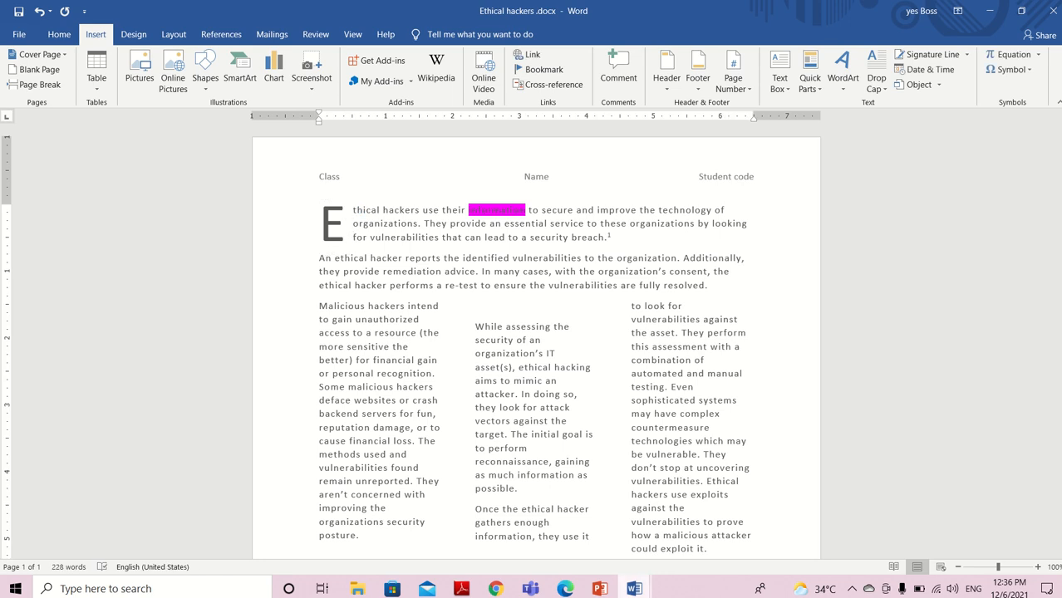
# Read the column shading task, number 27, in Review Exam.docx and return to Ethical hackers .docx
pyautogui.click(634, 587)
pyautogui.click(616, 535)
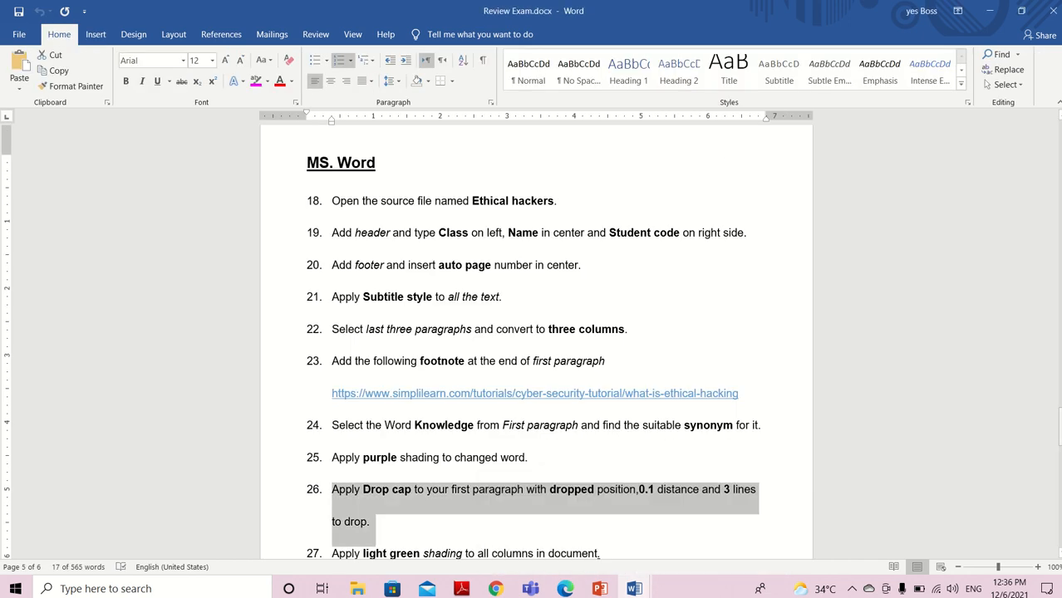
pyautogui.scroll(-5, 537, 345)
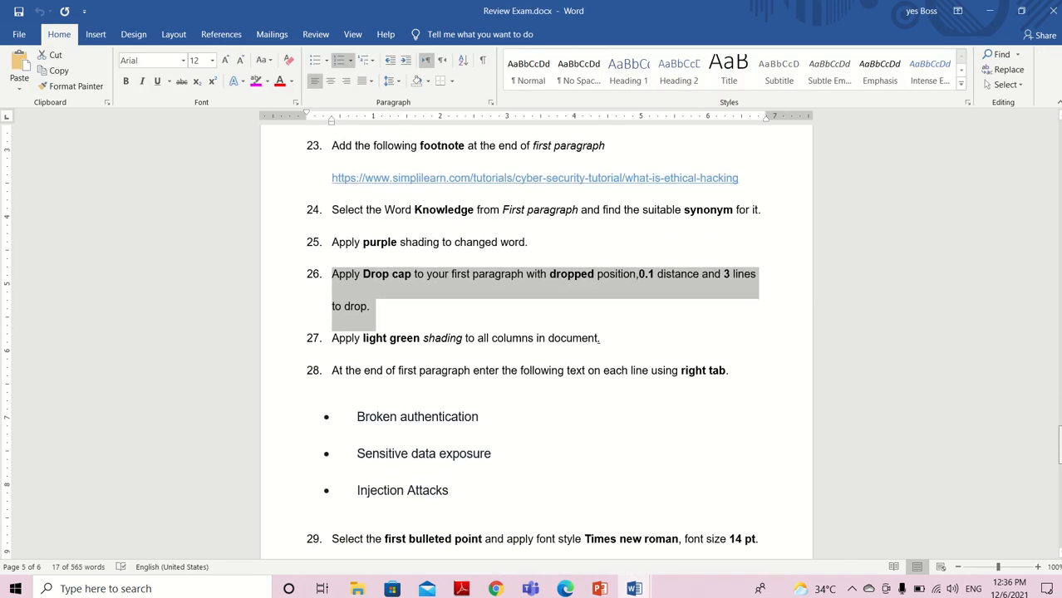
pyautogui.scroll(1, 727, 463)
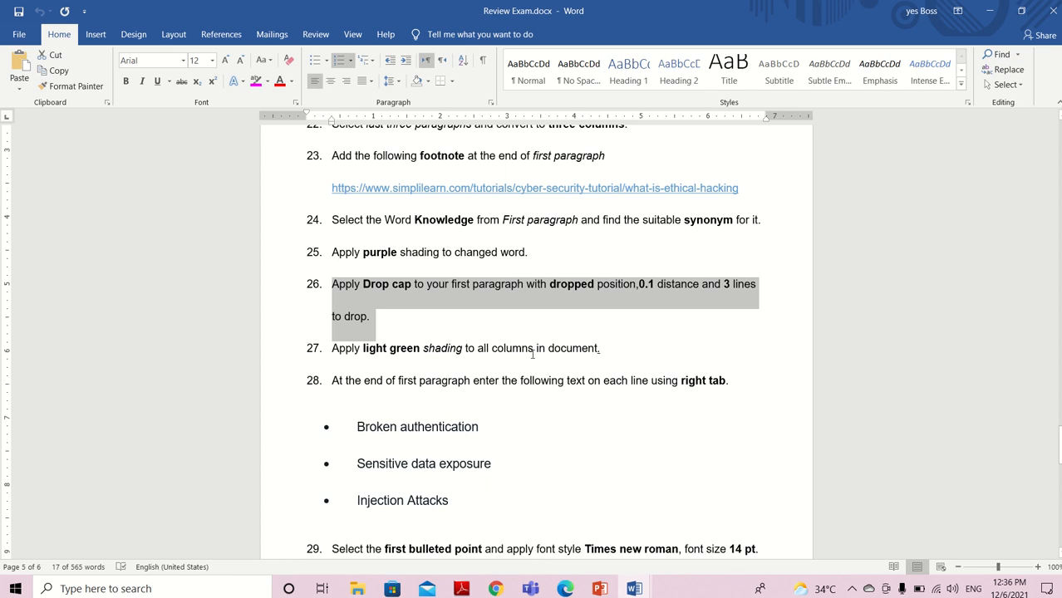
pyautogui.click(635, 589)
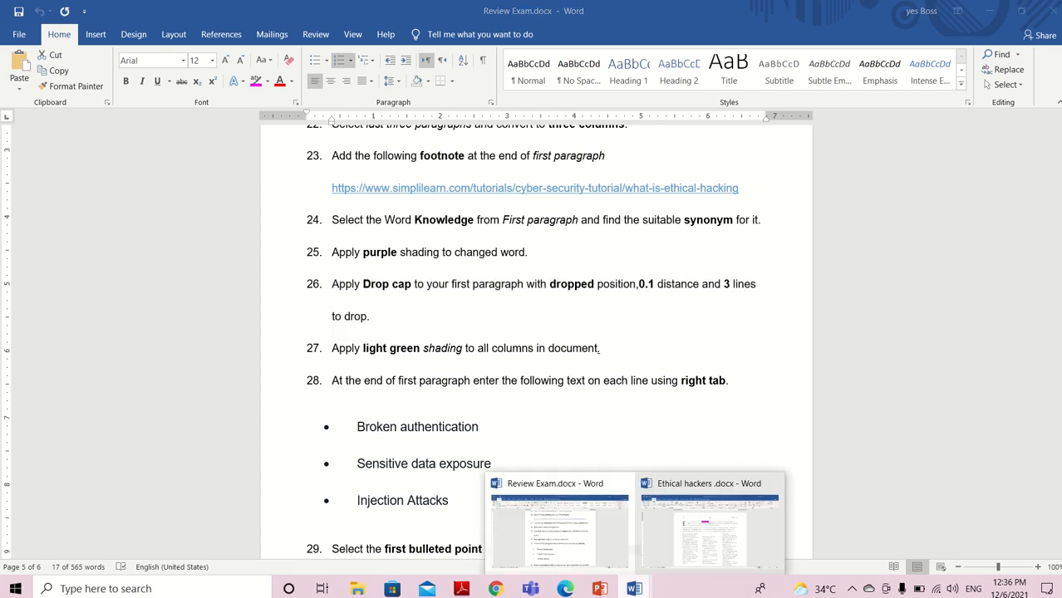
pyautogui.click(339, 349)
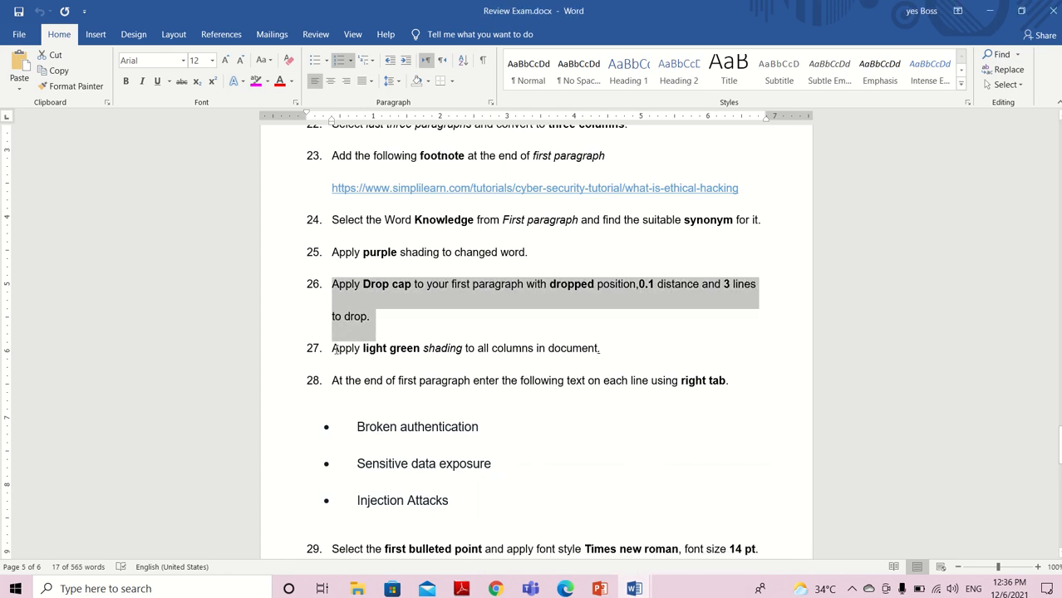
pyautogui.moveTo(335, 349); pyautogui.dragTo(650, 360)
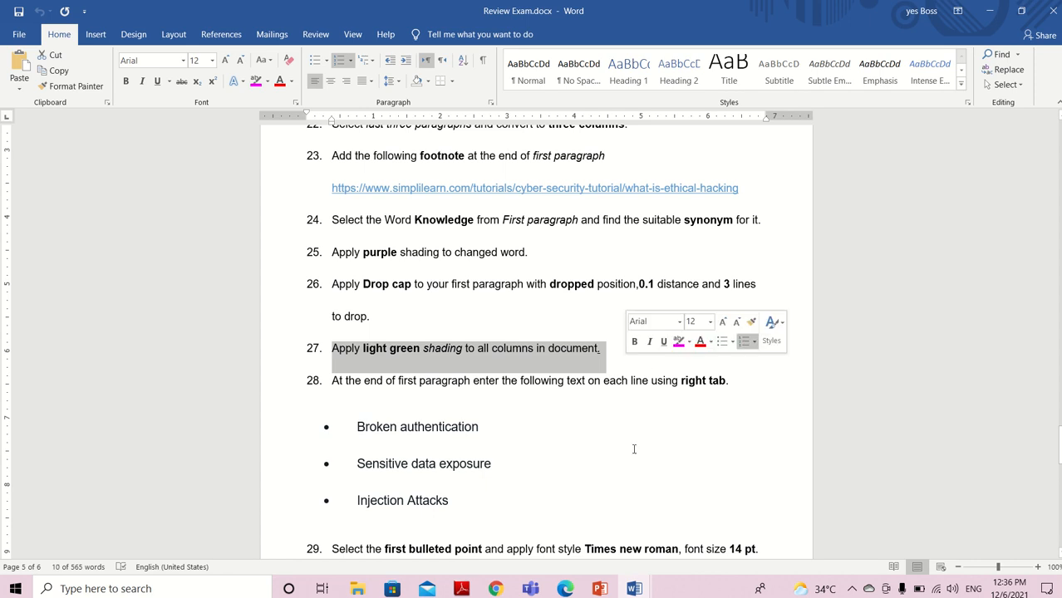
pyautogui.click(632, 589)
pyautogui.click(697, 545)
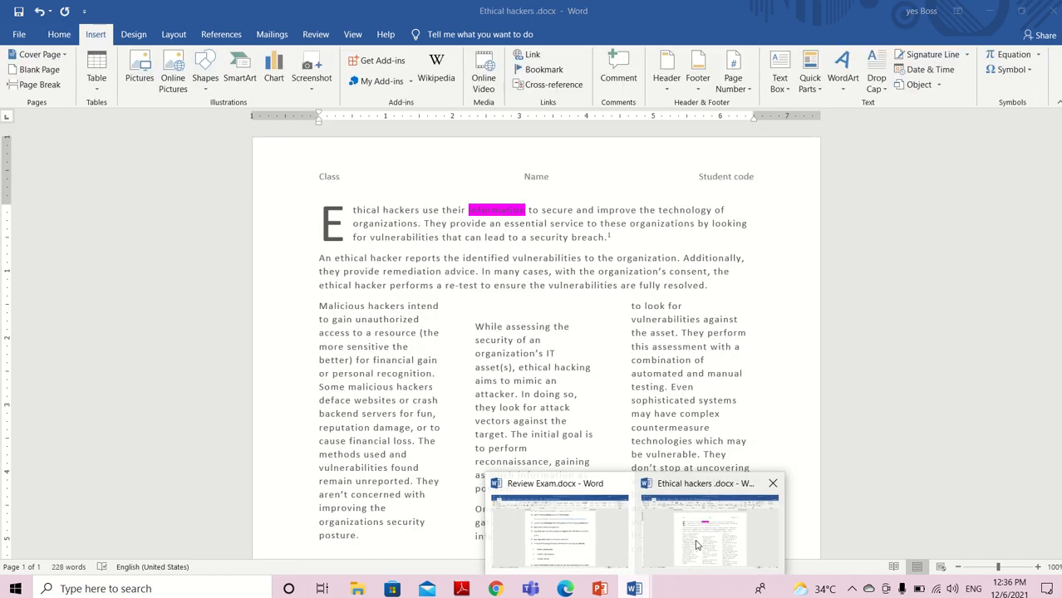
# Apply light green paragraph shading to all the text in the three columns
pyautogui.moveTo(320, 306); pyautogui.dragTo(713, 341)
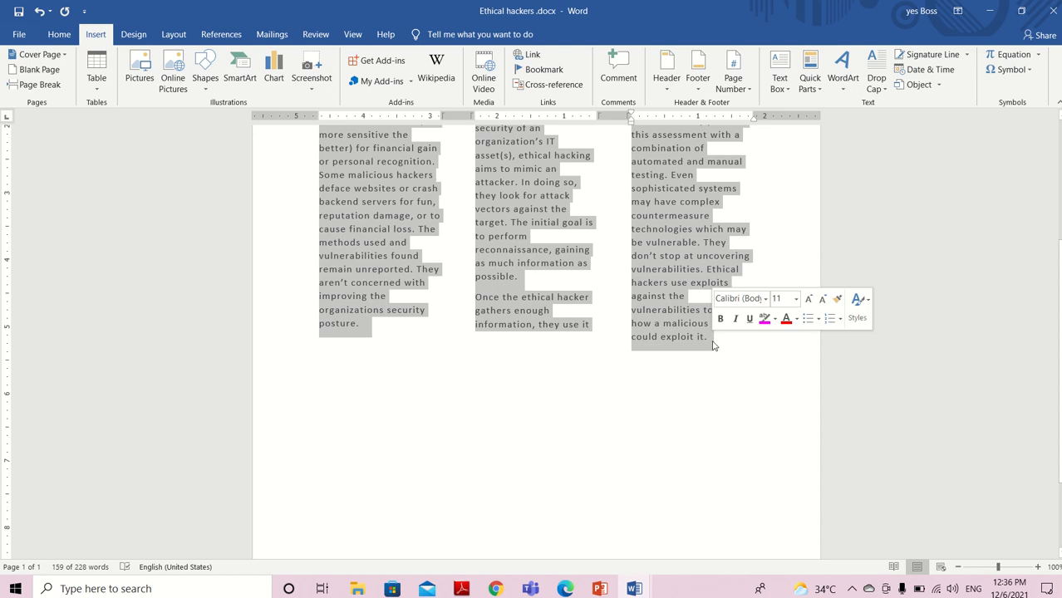
pyautogui.click(67, 32)
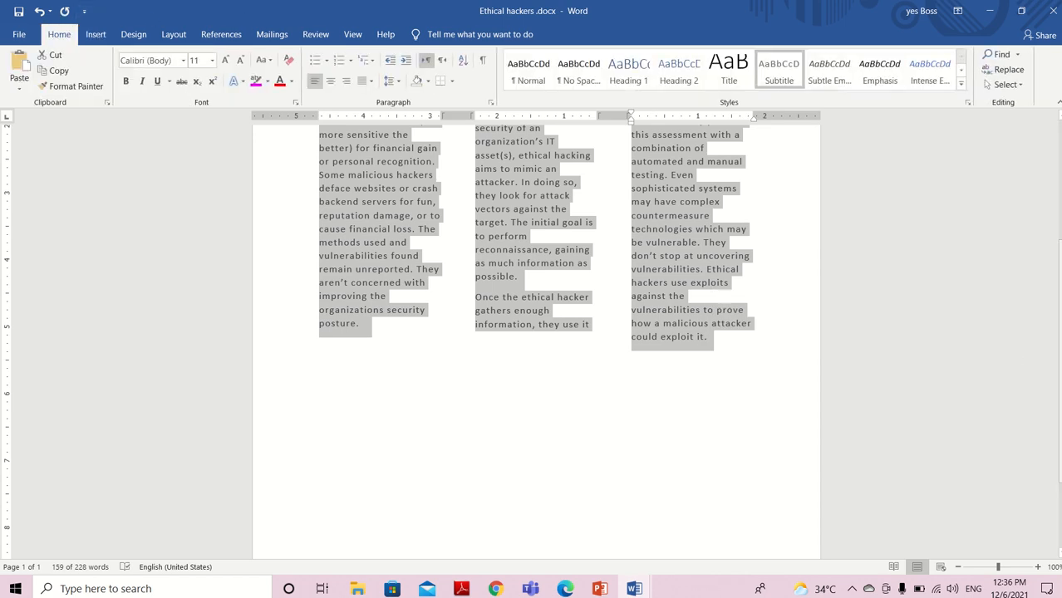
pyautogui.scroll(3, 1050, 290)
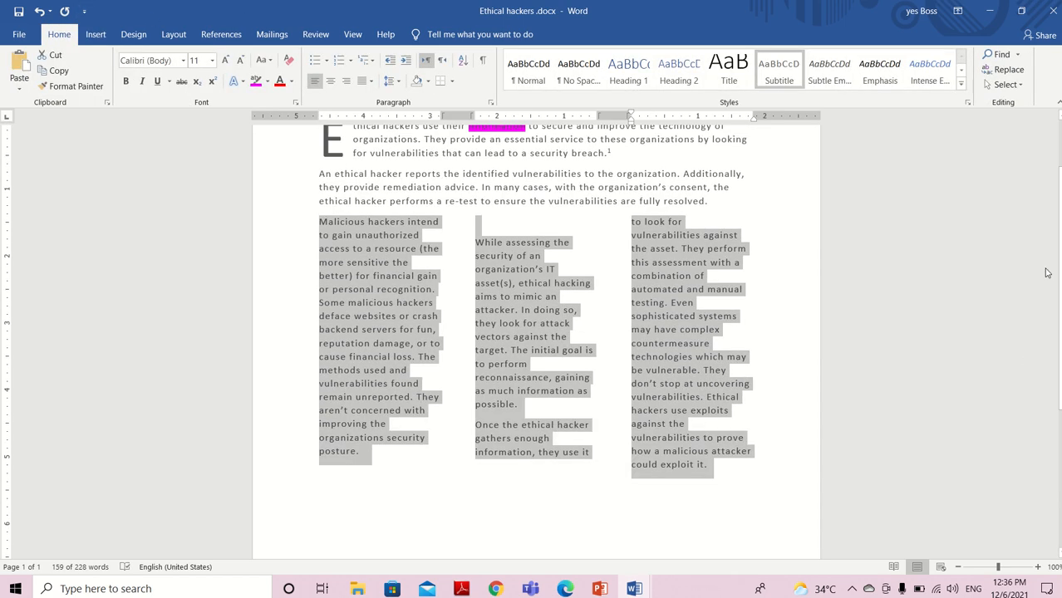
pyautogui.click(292, 83)
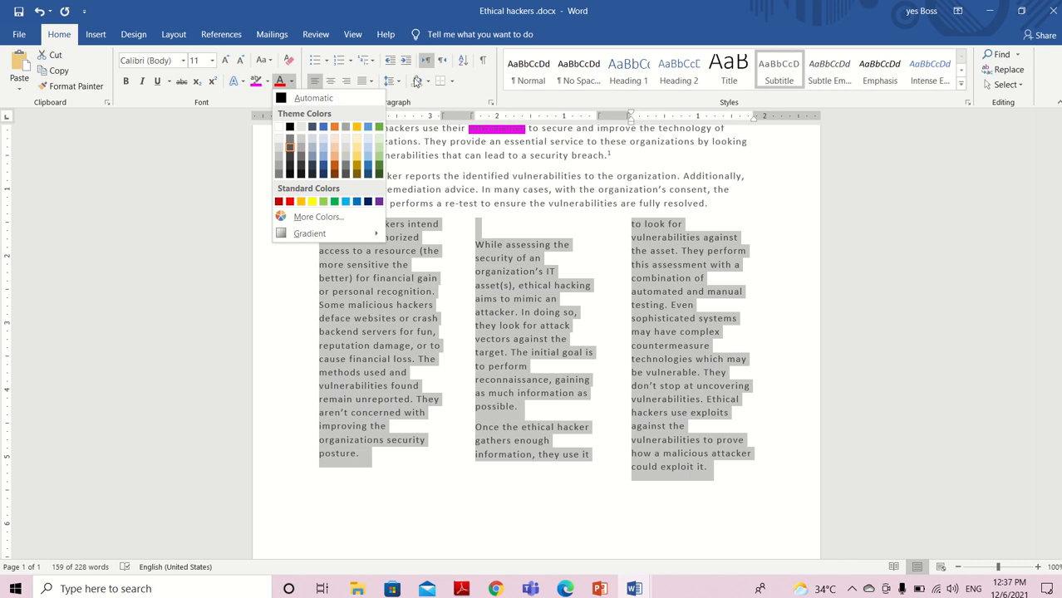
pyautogui.click(428, 82)
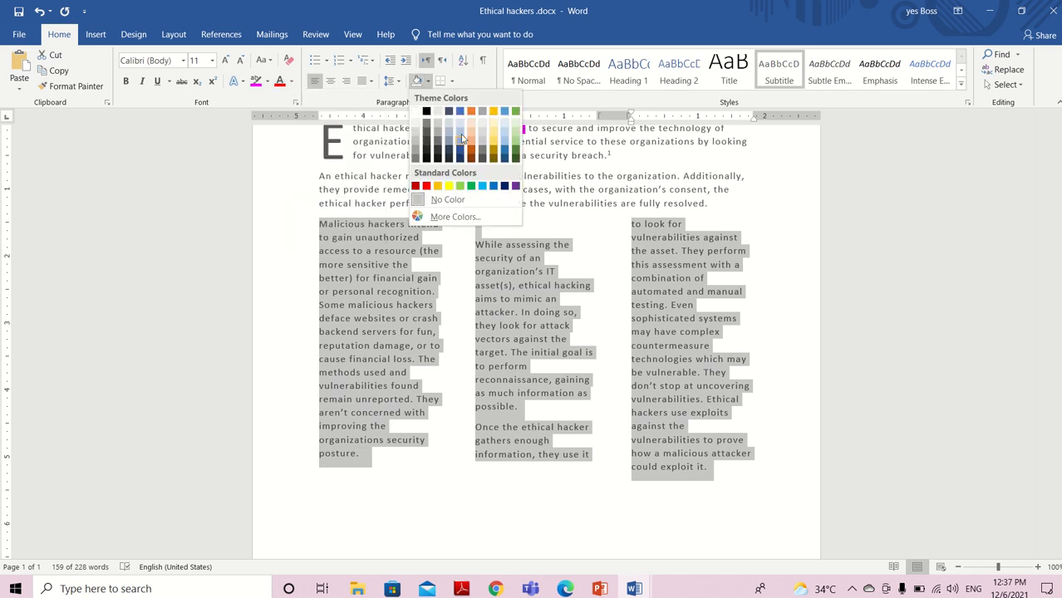
pyautogui.click(516, 131)
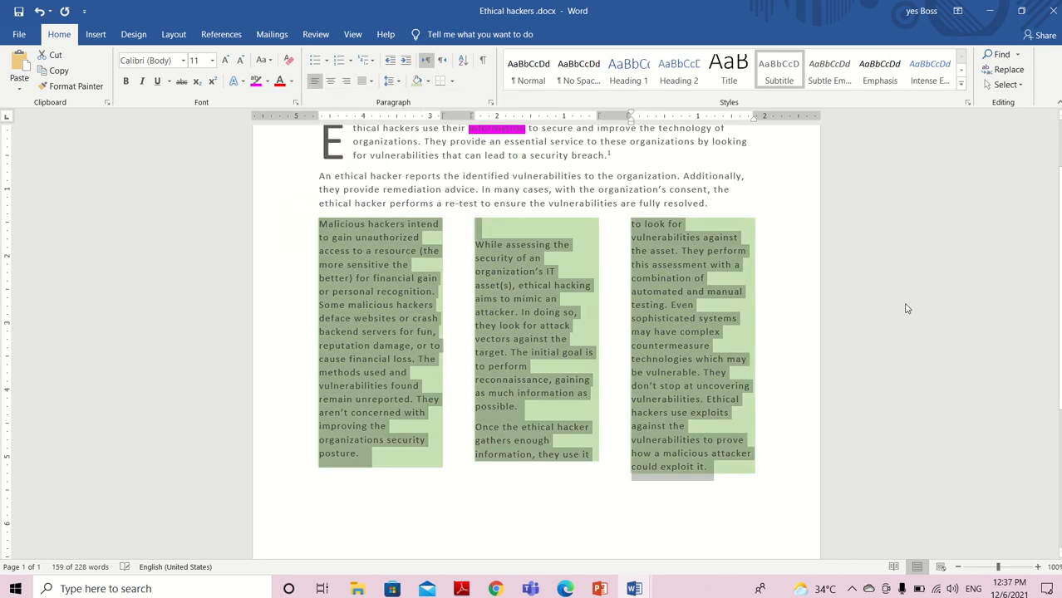
pyautogui.click(522, 131)
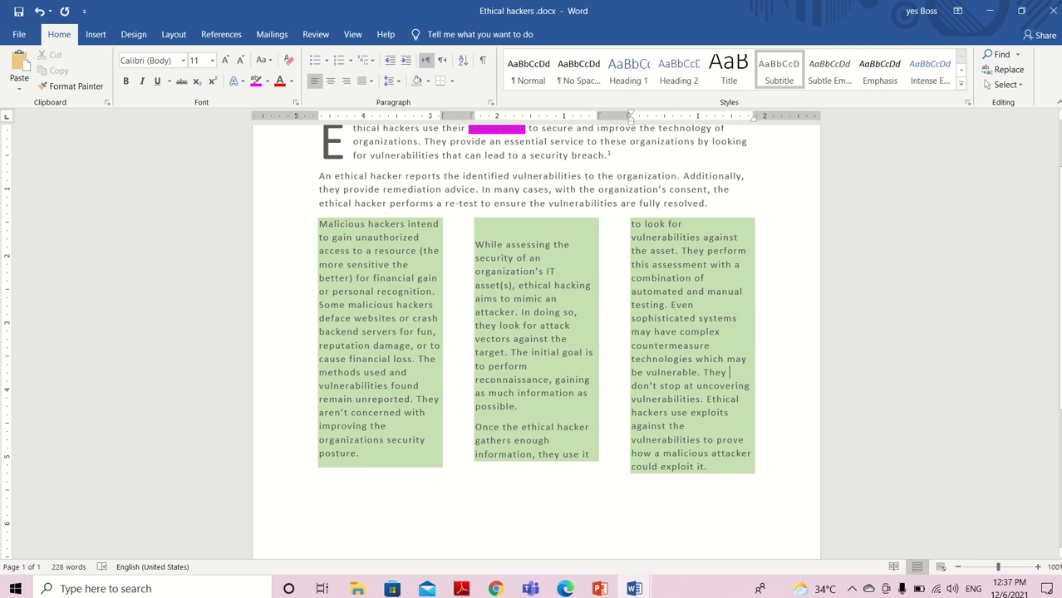
pyautogui.scroll(2, 536, 341)
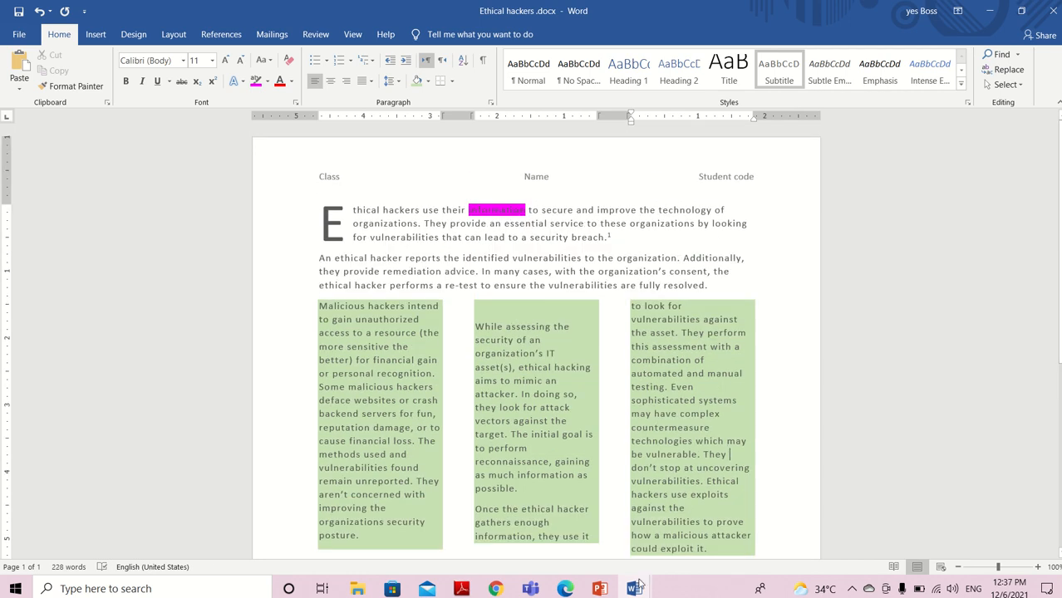
# Read the right tab task, number 28, in Review Exam.docx and place the cursor at the end of the first paragraph in Ethical hackers .docx
pyautogui.moveTo(636, 586)
pyautogui.click(562, 545)
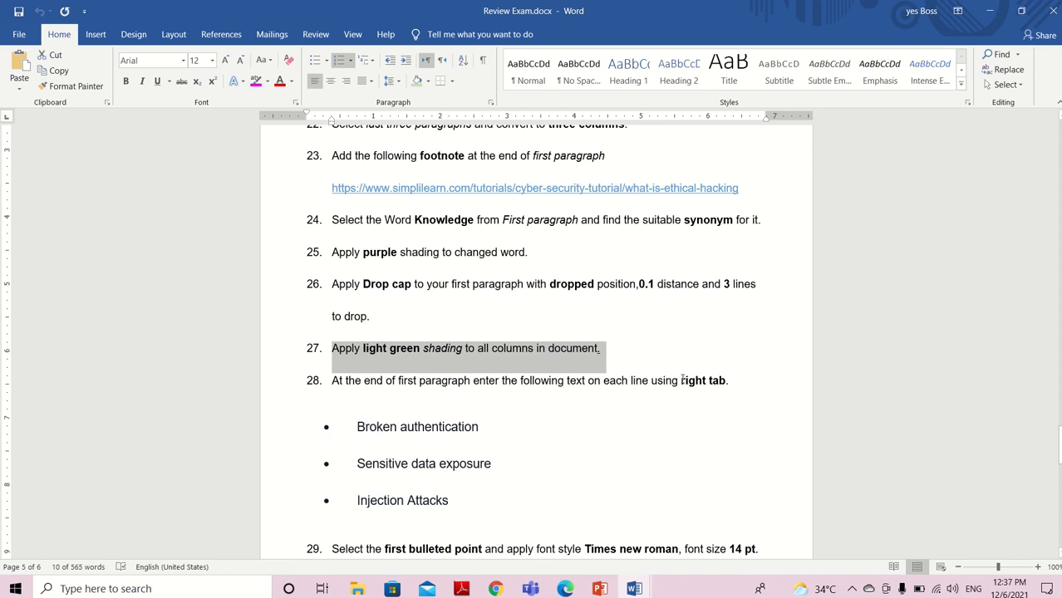
pyautogui.moveTo(683, 380); pyautogui.dragTo(764, 389)
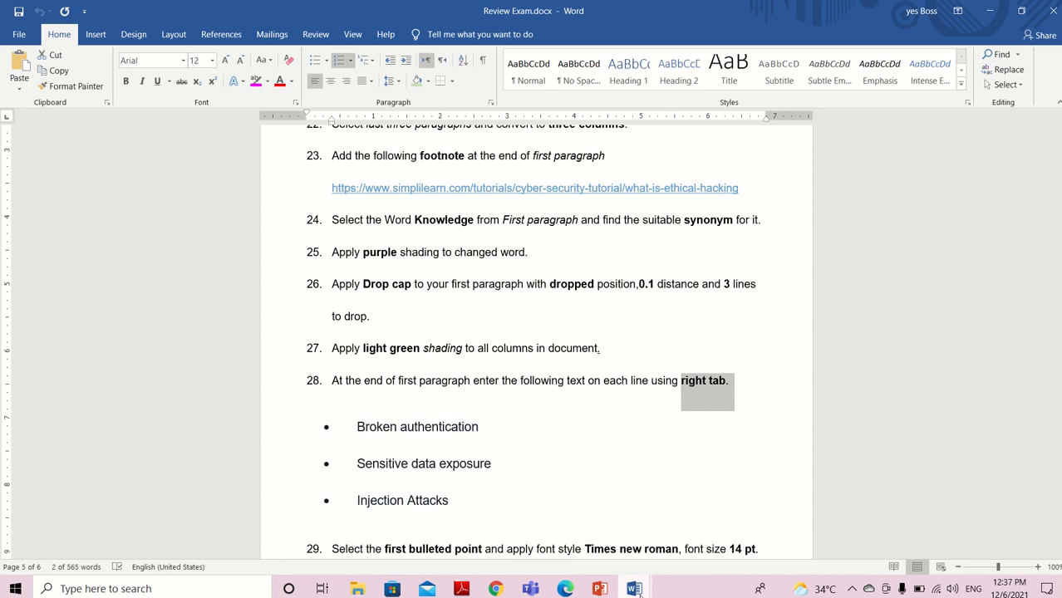
pyautogui.moveTo(637, 589)
pyautogui.click(731, 548)
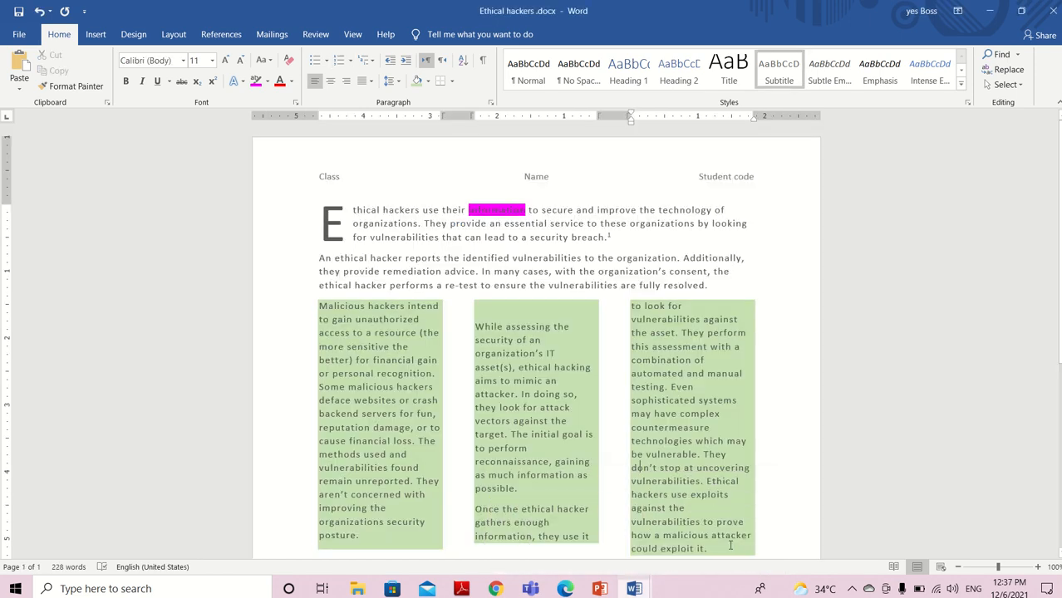
pyautogui.click(626, 237)
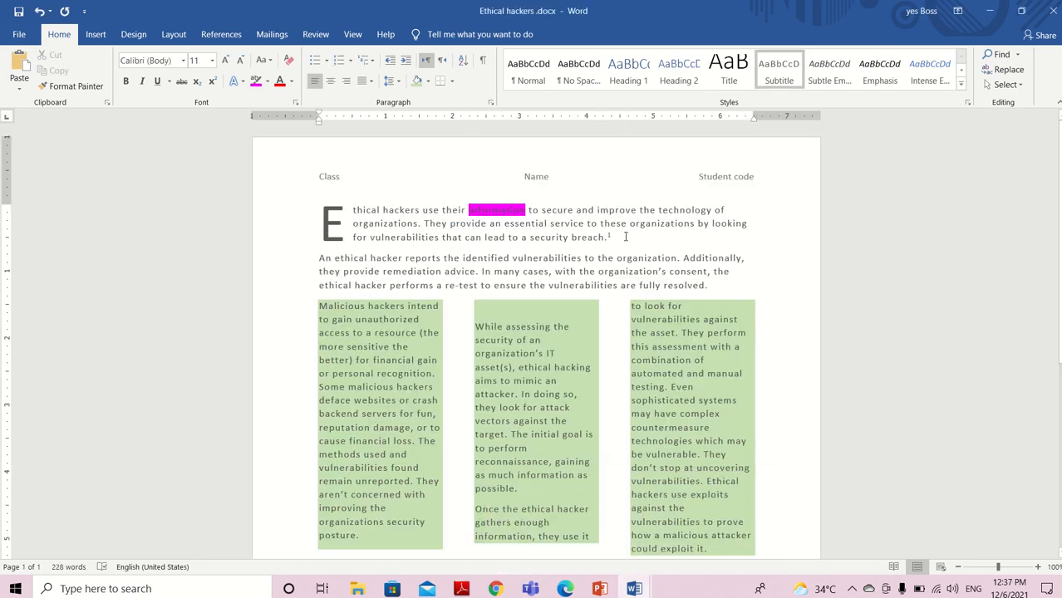
# Start a new line after the first paragraph and review the three text lines for task 28 in Review Exam.docx
pyautogui.press('Return')
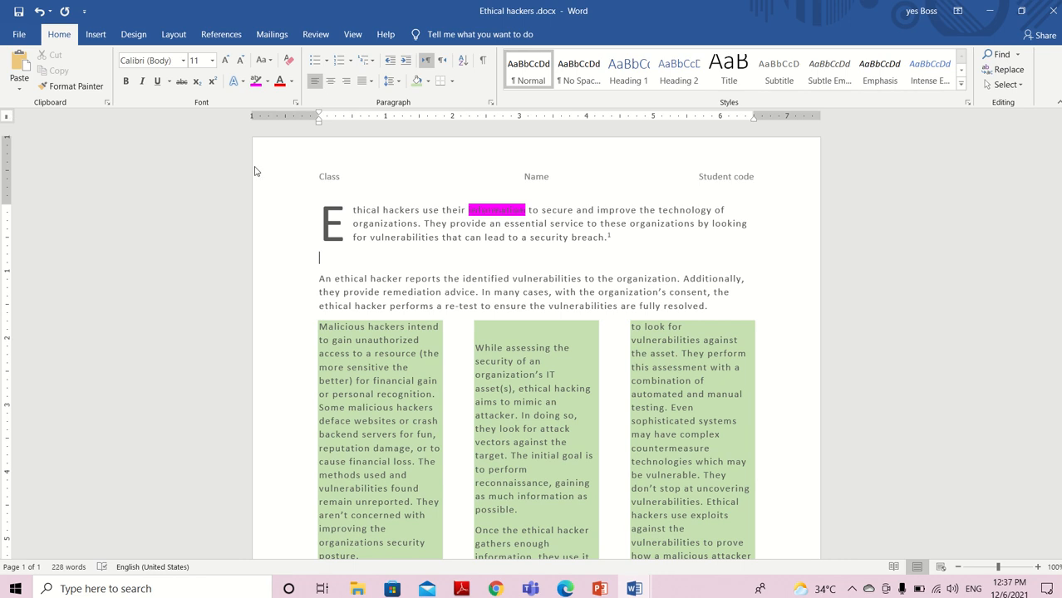
pyautogui.click(635, 589)
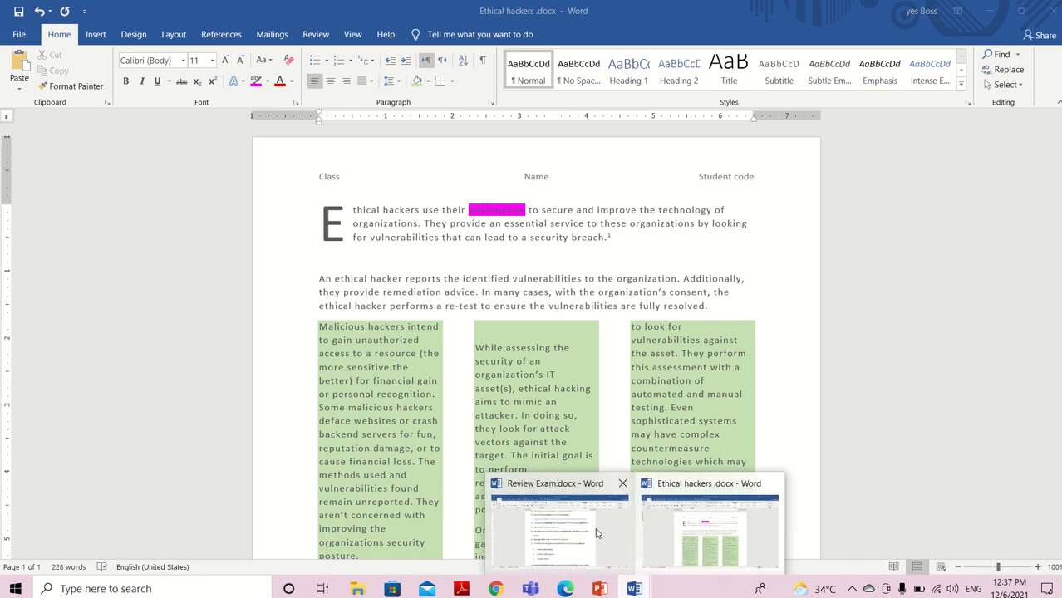
pyautogui.click(583, 530)
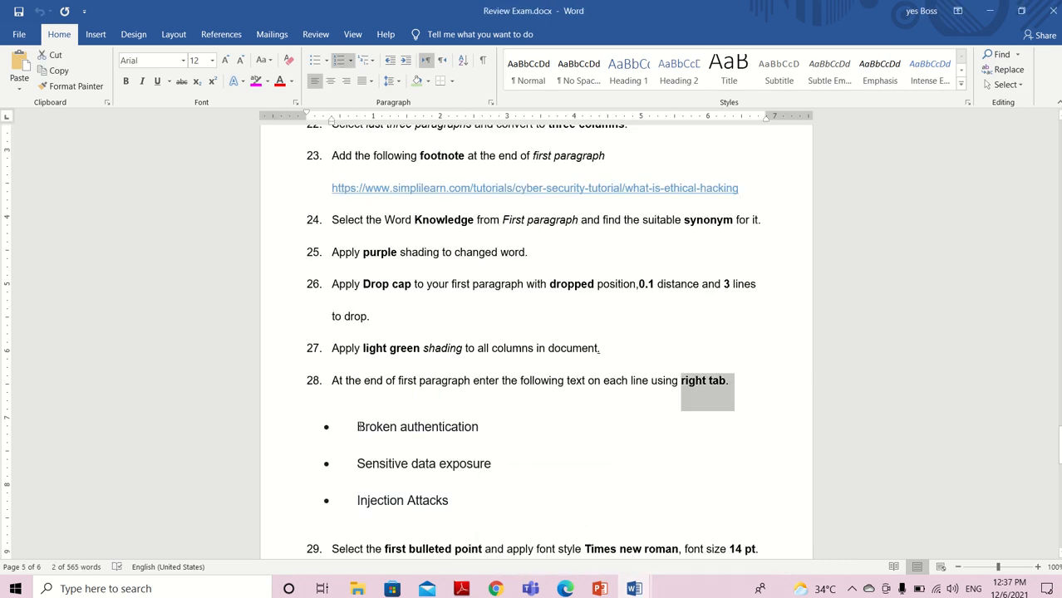
pyautogui.moveTo(357, 427); pyautogui.dragTo(462, 520)
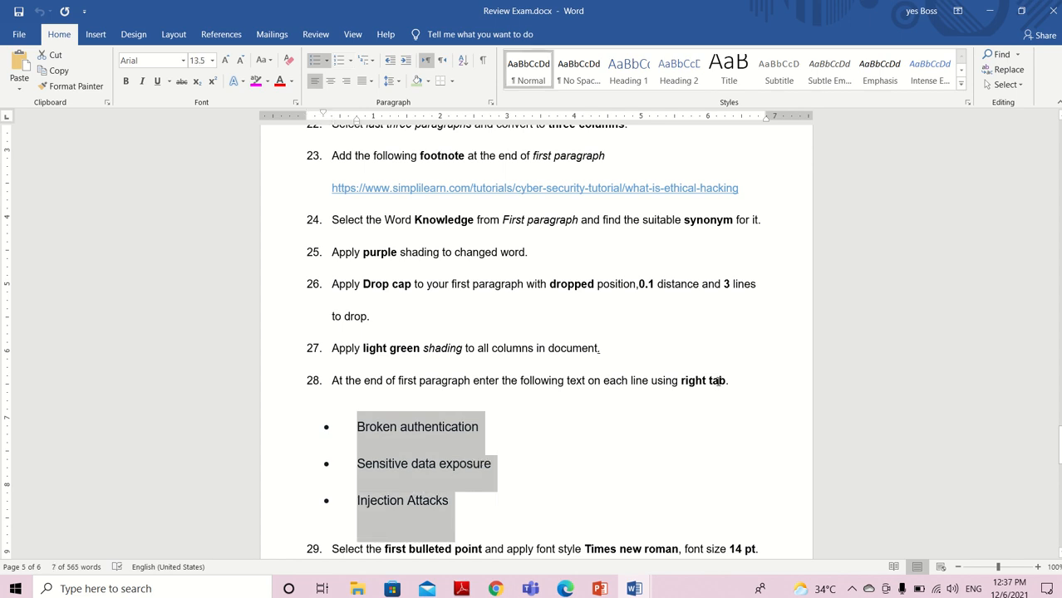
# In Ethical hackers .docx, set a right tab at about 6 inches on the new line and advance the cursor to it
pyautogui.click(645, 589)
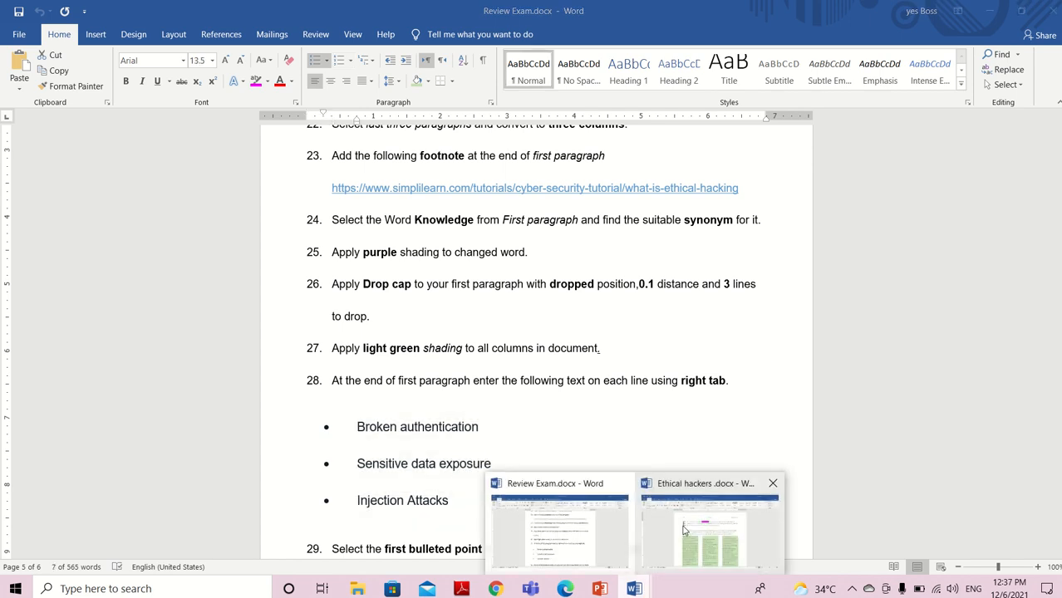
pyautogui.click(684, 529)
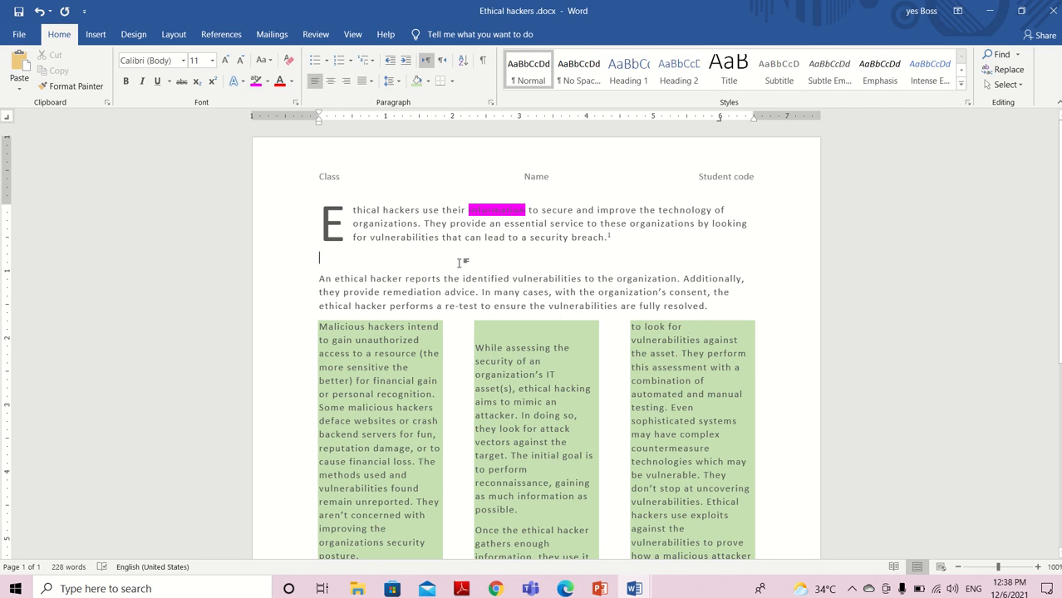
pyautogui.press('Tab')
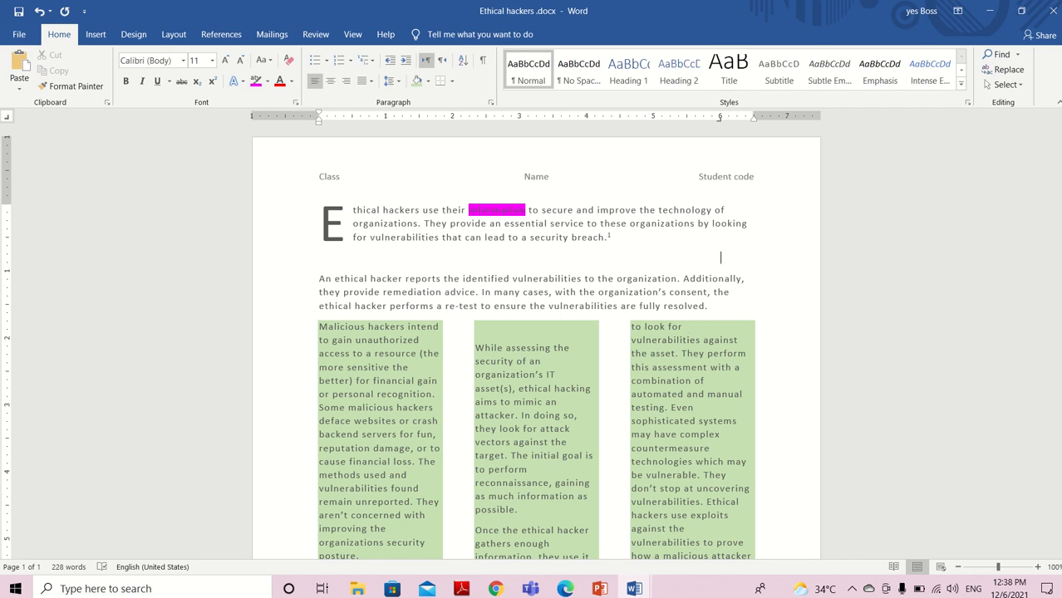
# Check the first bullet of task 28 in Review Exam.docx and enter "Broken authentication" at the right tab in Ethical hackers .docx
pyautogui.click(634, 589)
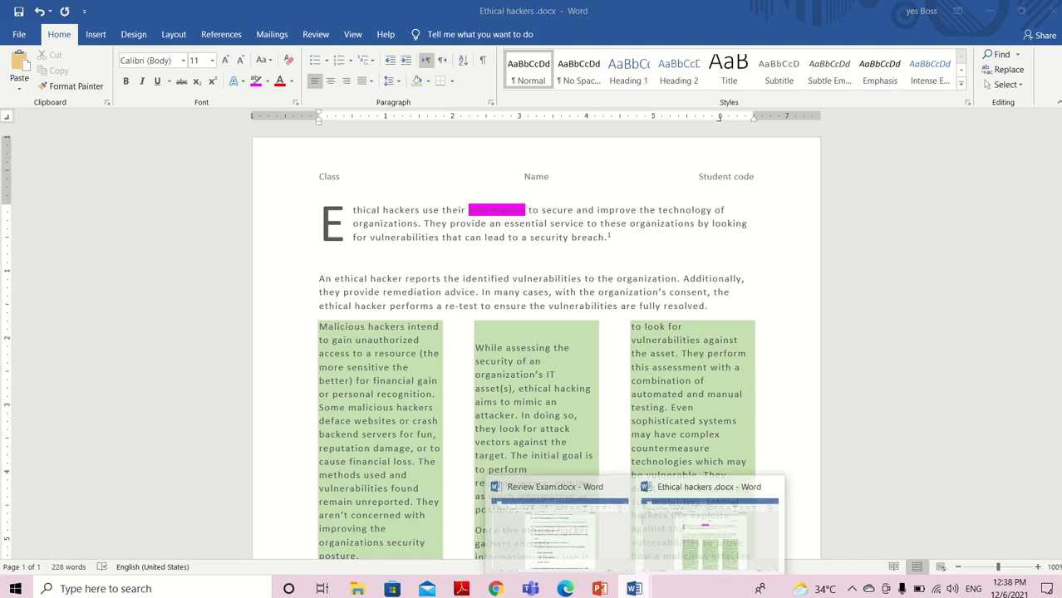
pyautogui.click(592, 561)
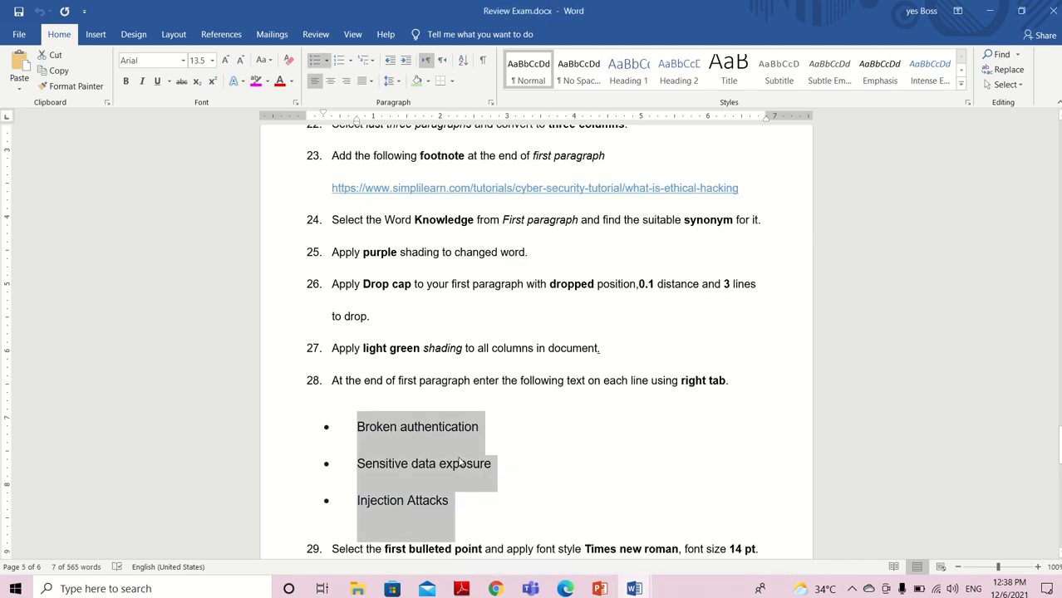
pyautogui.click(634, 589)
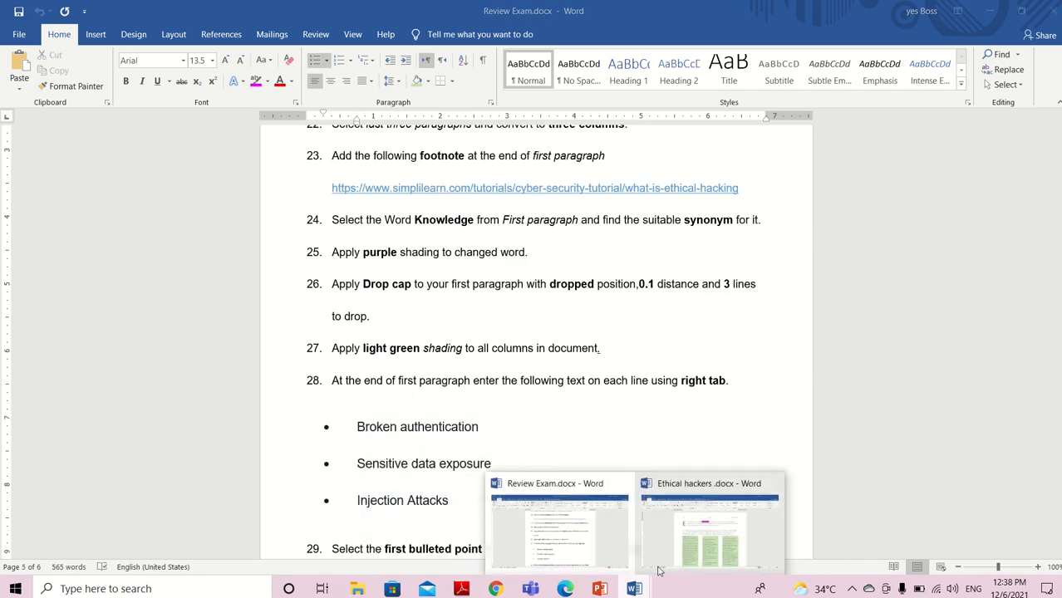
pyautogui.click(684, 554)
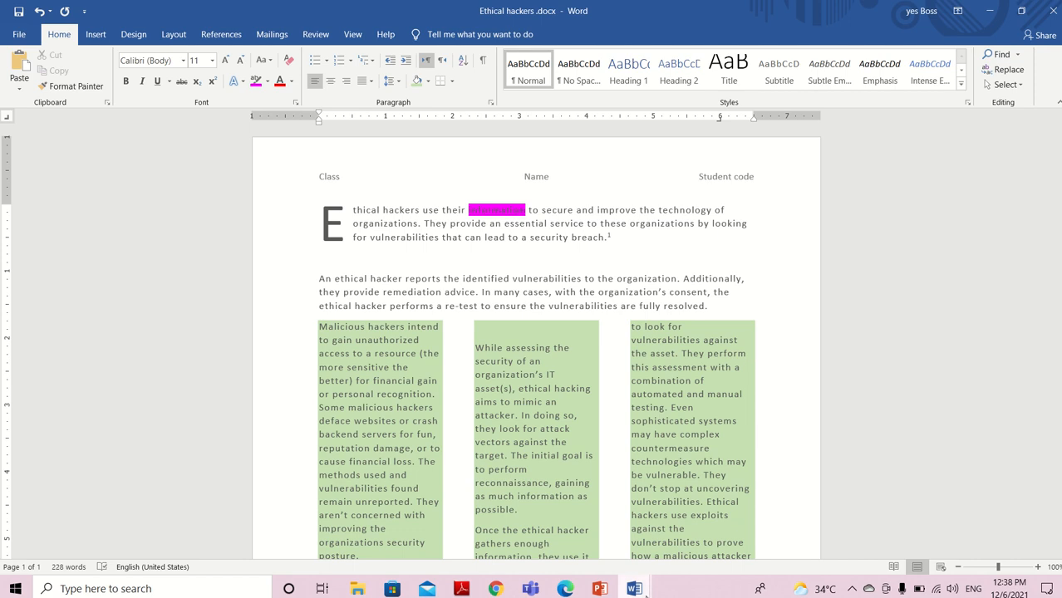
pyautogui.click(635, 588)
pyautogui.click(601, 556)
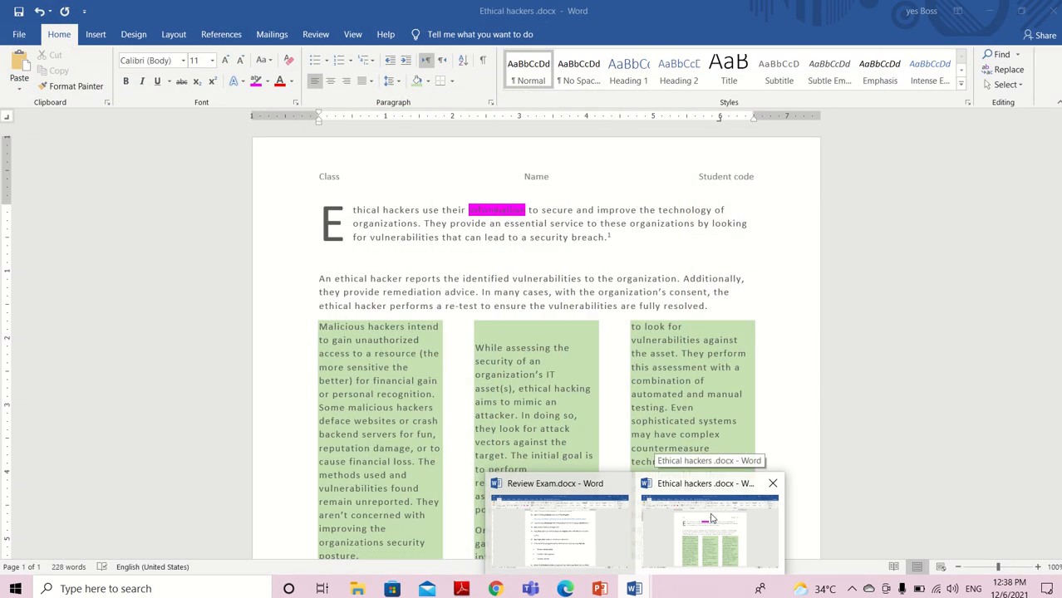
pyautogui.click(712, 519)
pyautogui.write('Br')
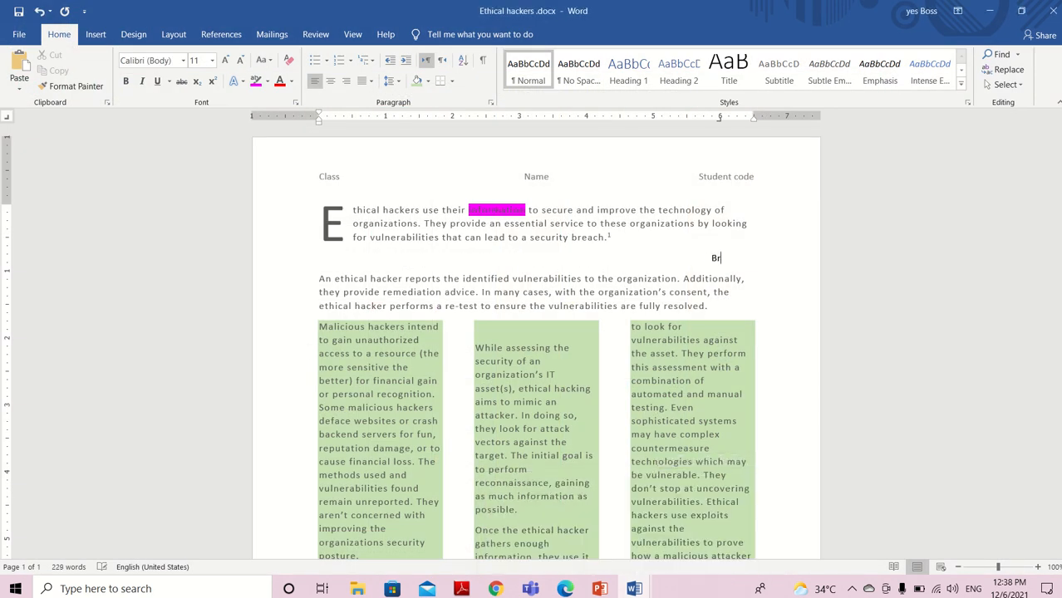
pyautogui.write('oken authentication')
pyautogui.press('Return')
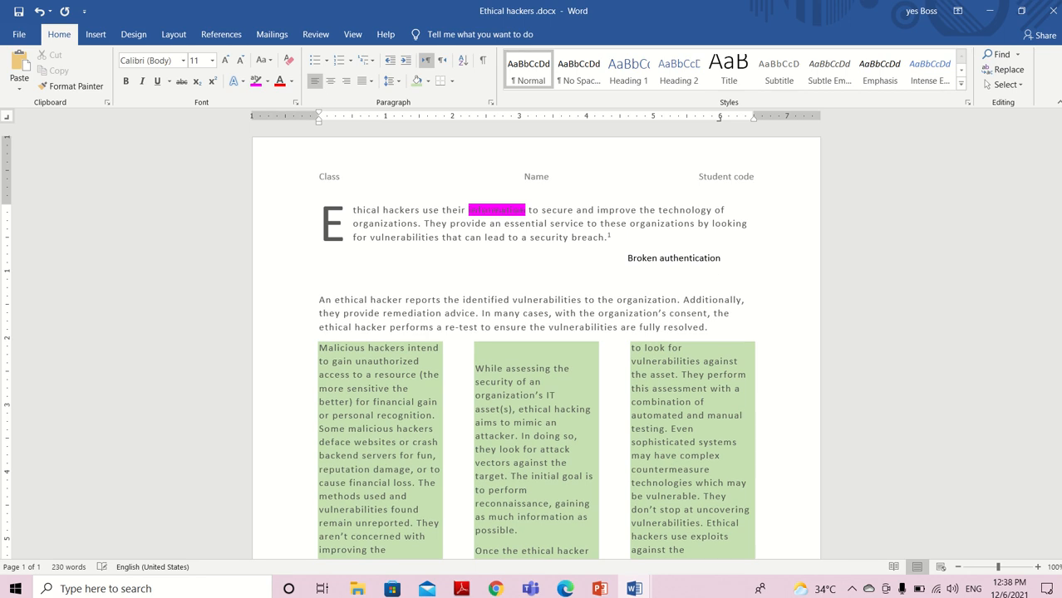
# Check the second bullet in Review Exam.docx and enter "Sensitive data exposure" on the next right-tabbed line
pyautogui.moveTo(636, 586)
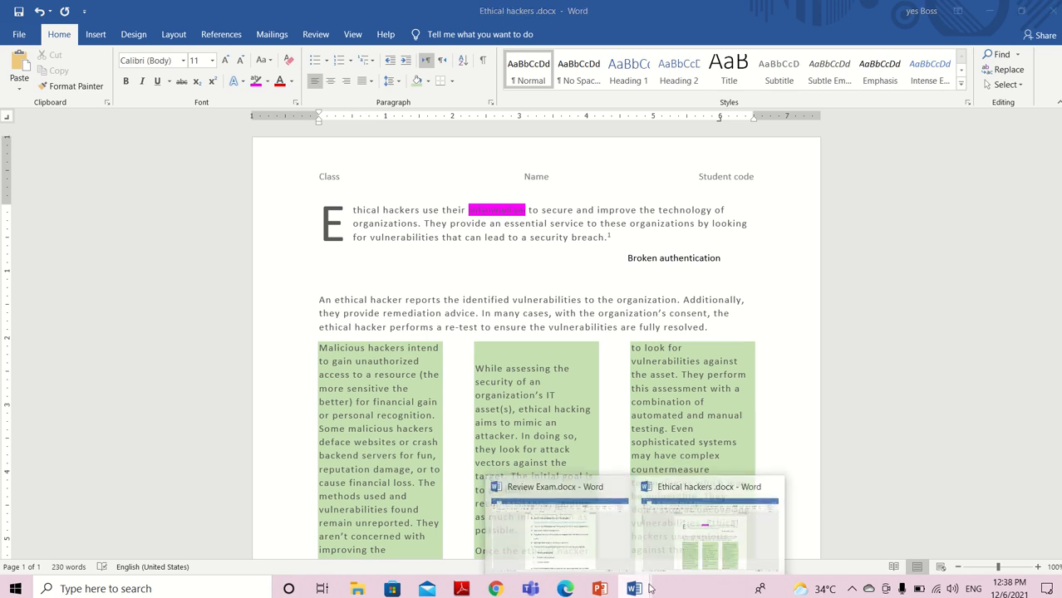
pyautogui.moveTo(603, 550)
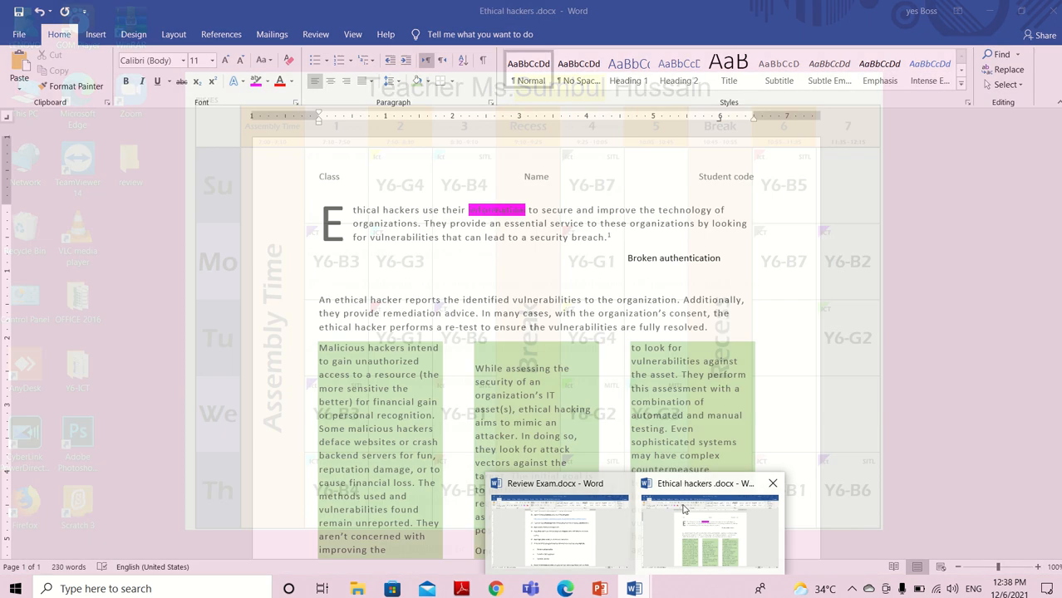
pyautogui.click(710, 532)
pyautogui.write('S')
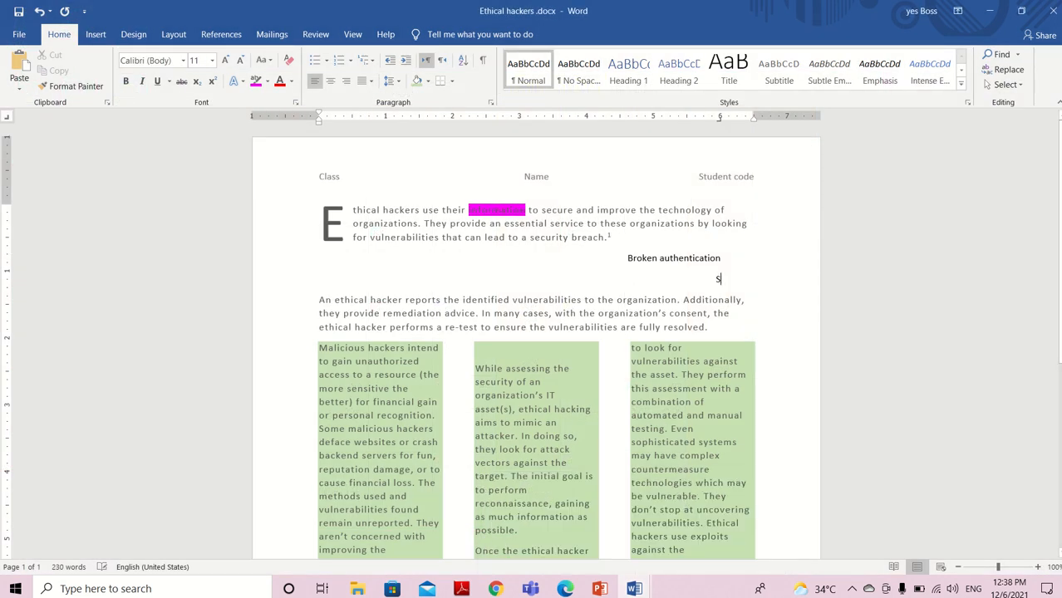
pyautogui.write('ensitive')
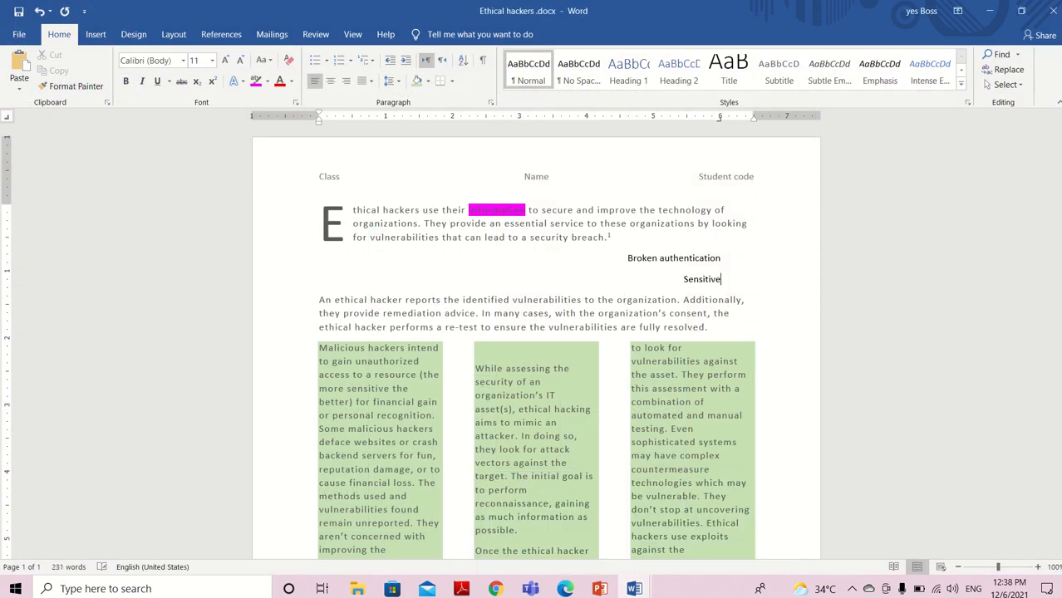
pyautogui.write(' data exposure')
pyautogui.press('Return')
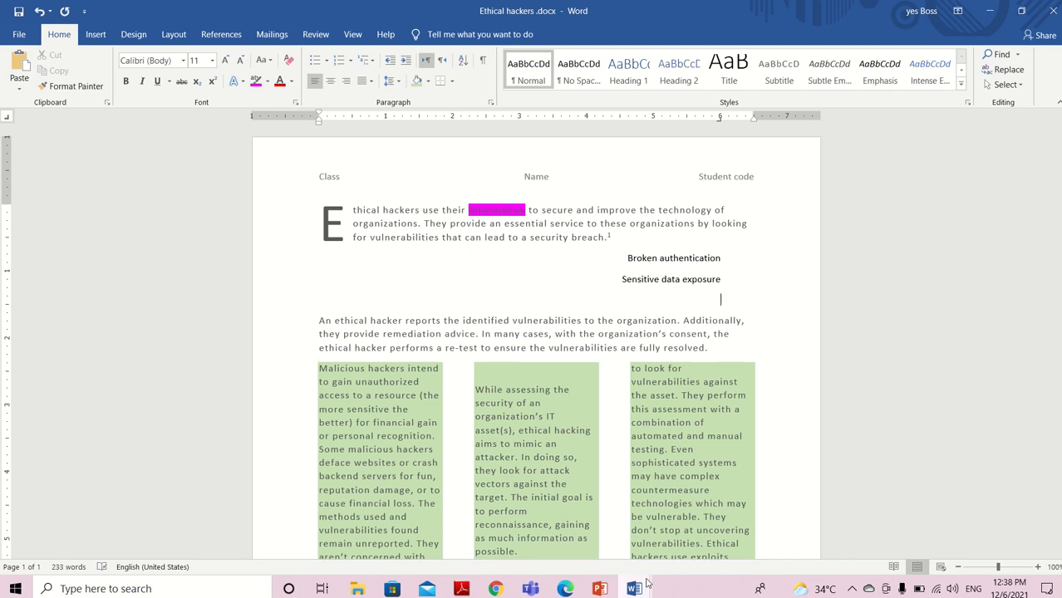
# Check the third bullet in Review Exam.docx and enter "Injection attacks" on the last right-tabbed line
pyautogui.click(634, 589)
pyautogui.click(605, 546)
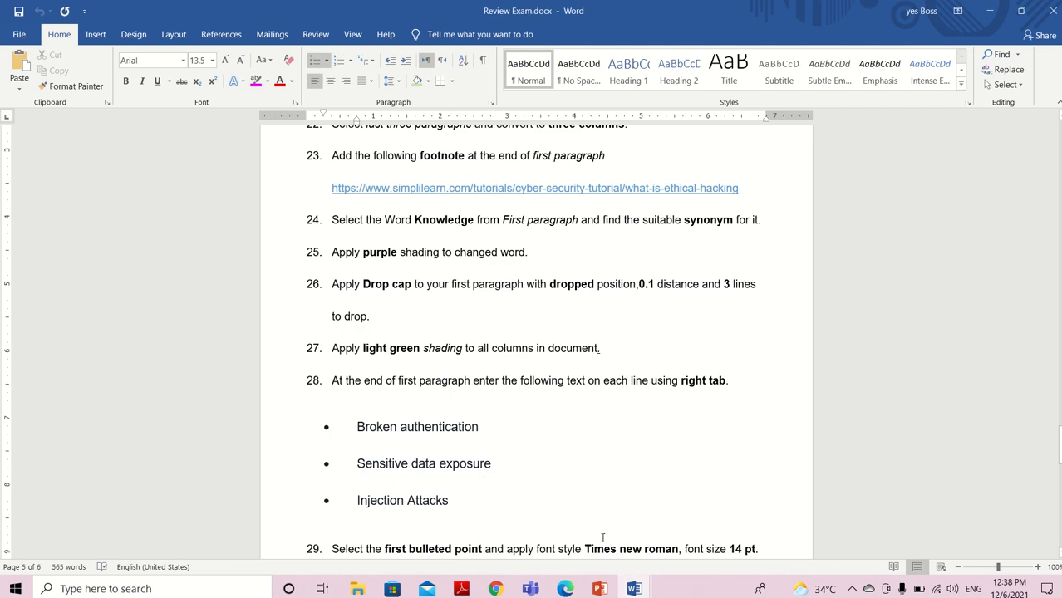
pyautogui.click(635, 588)
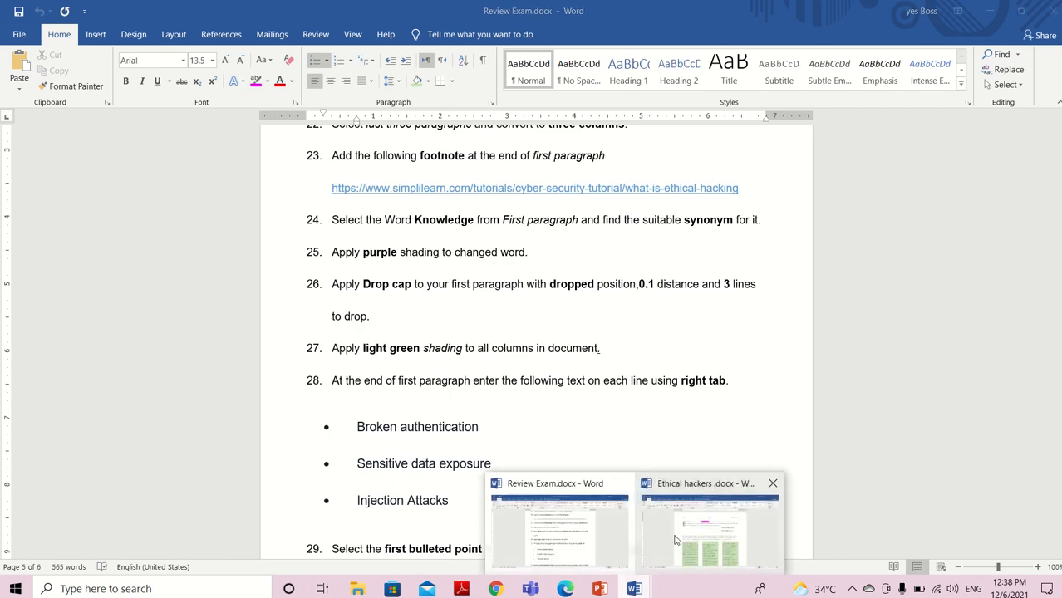
pyautogui.click(683, 534)
pyautogui.write('Inje')
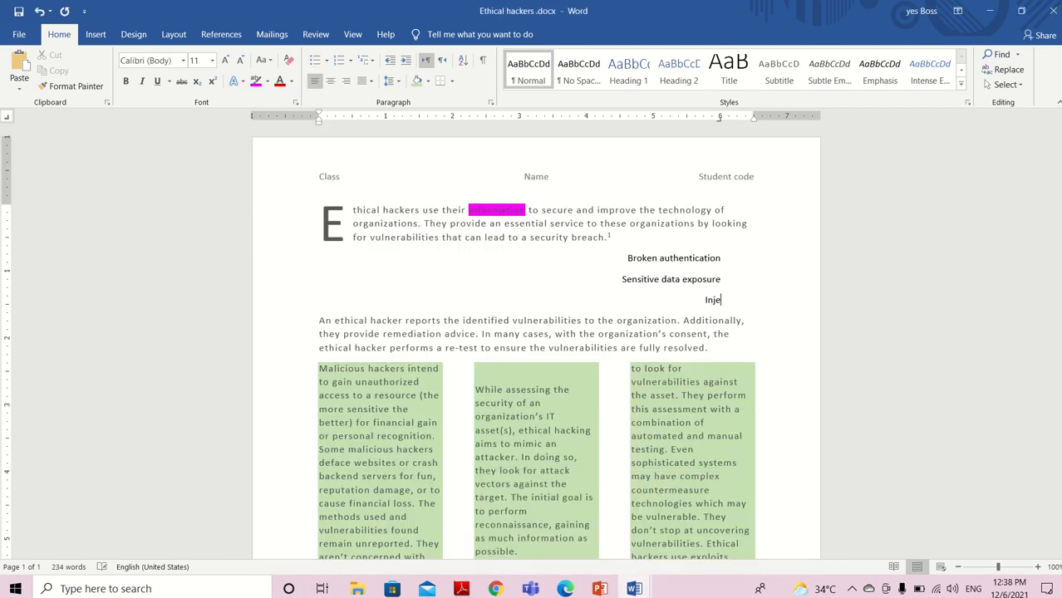
pyautogui.write('ction attacks')
# Read formatting tasks 29 and 30 in Review Exam.docx and return to Ethical hackers .docx
pyautogui.click(634, 588)
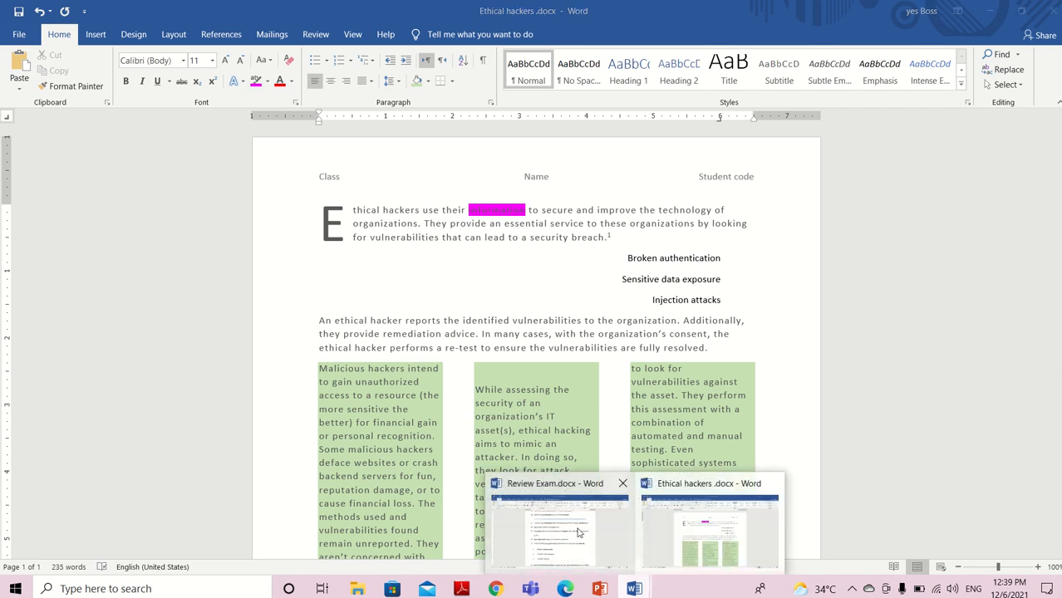
pyautogui.click(580, 533)
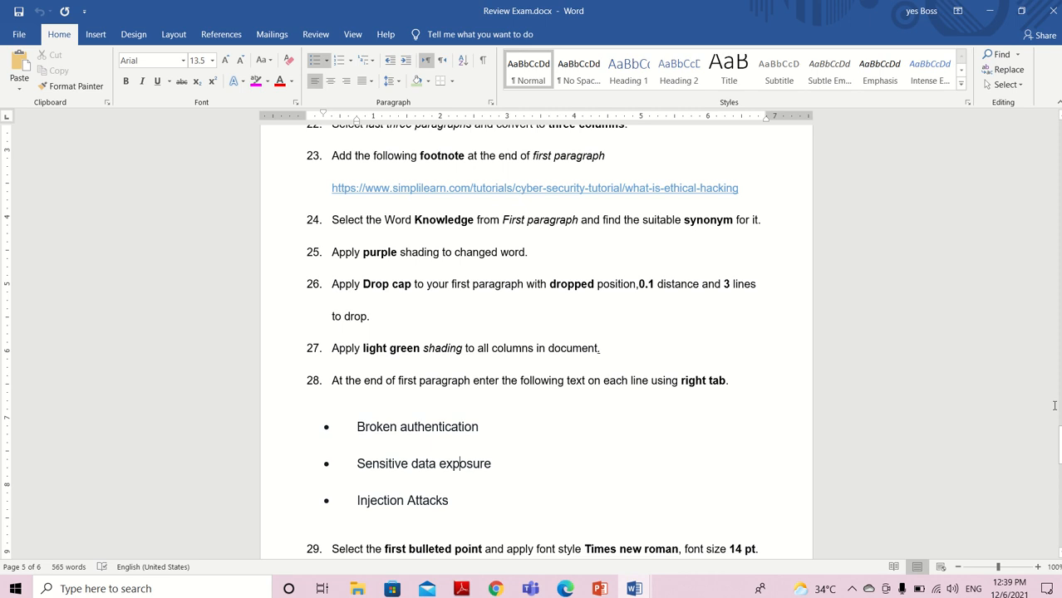
pyautogui.scroll(-3, 1059, 445)
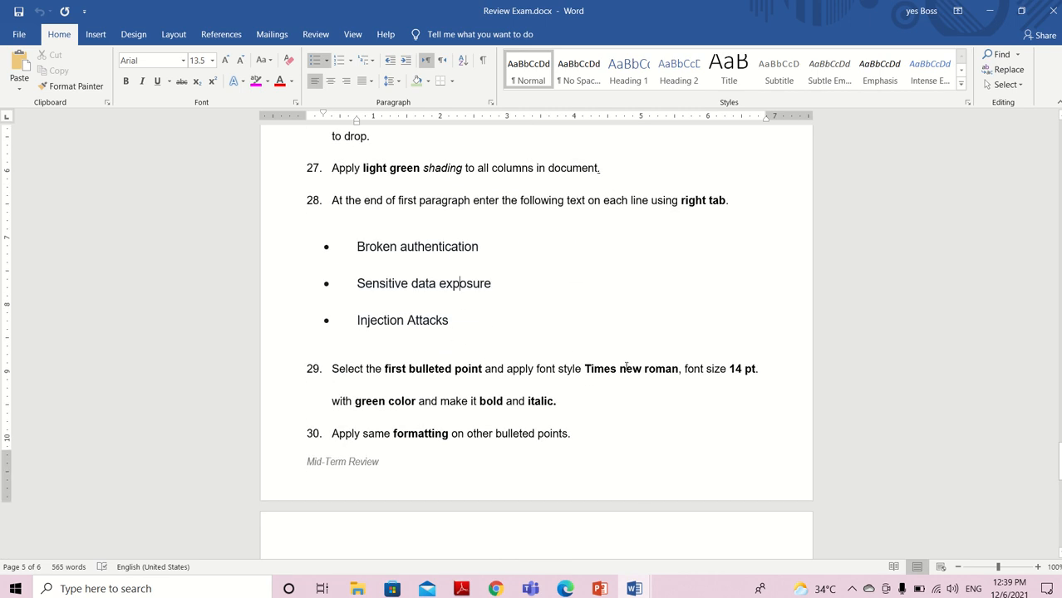
pyautogui.moveTo(640, 592)
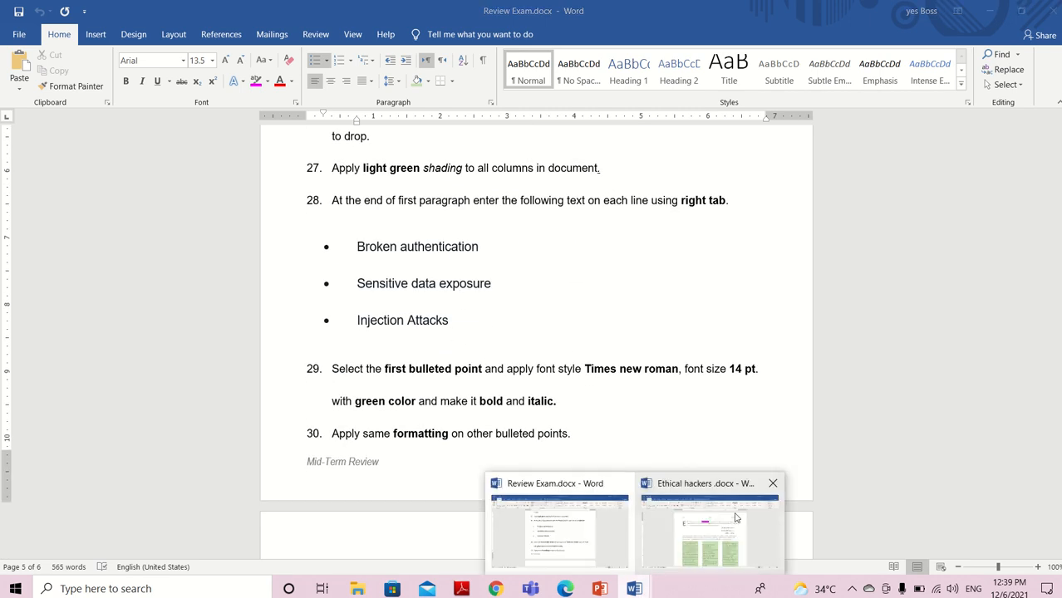
pyautogui.click(709, 520)
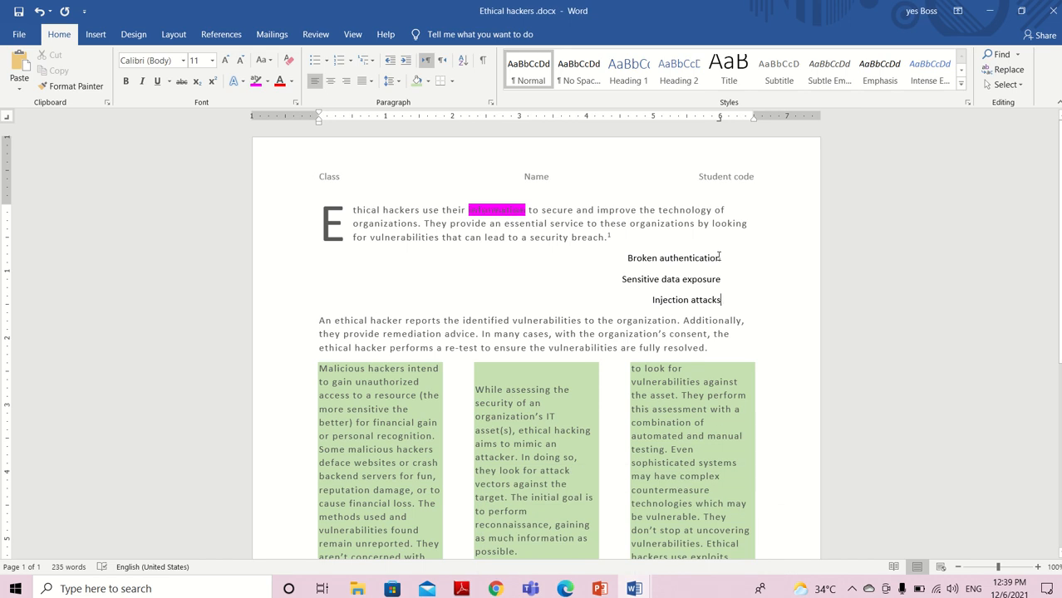
# Format the "Broken authentication" line in Times New Roman at 14 pt
pyautogui.moveTo(720, 257); pyautogui.dragTo(628, 258)
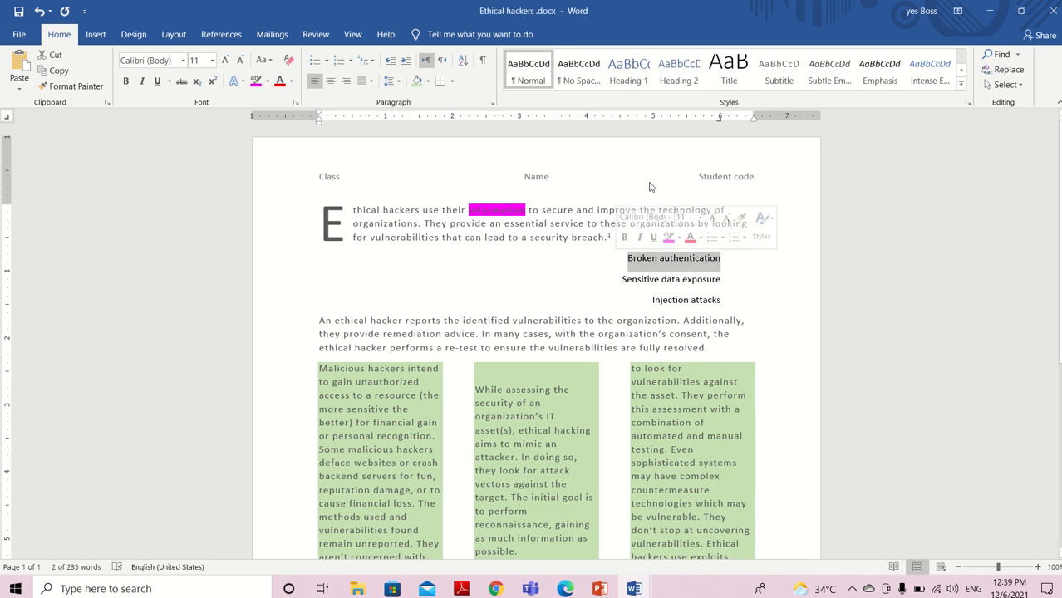
pyautogui.click(670, 218)
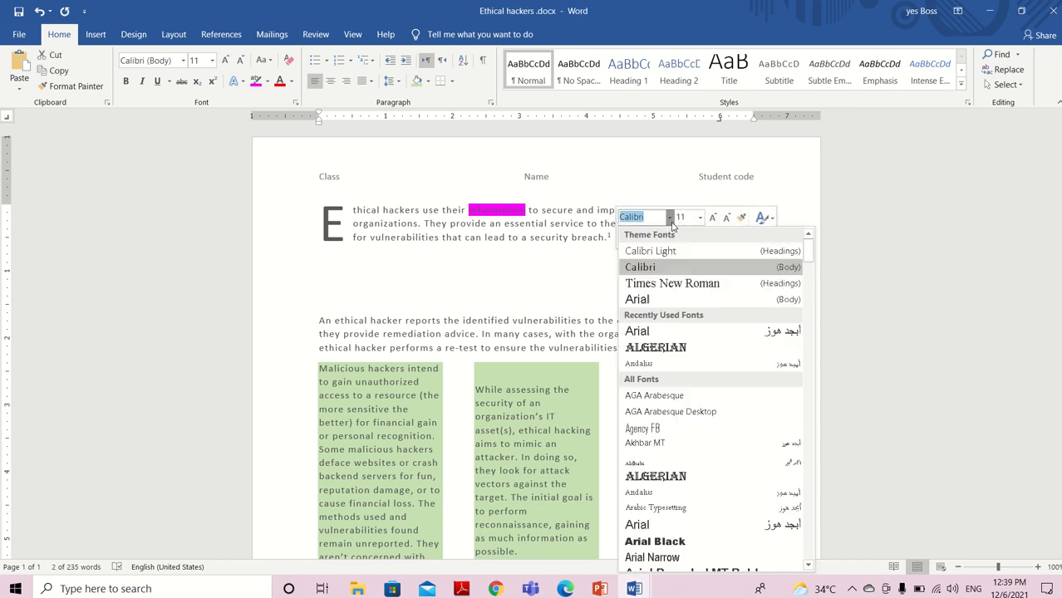
pyautogui.click(674, 283)
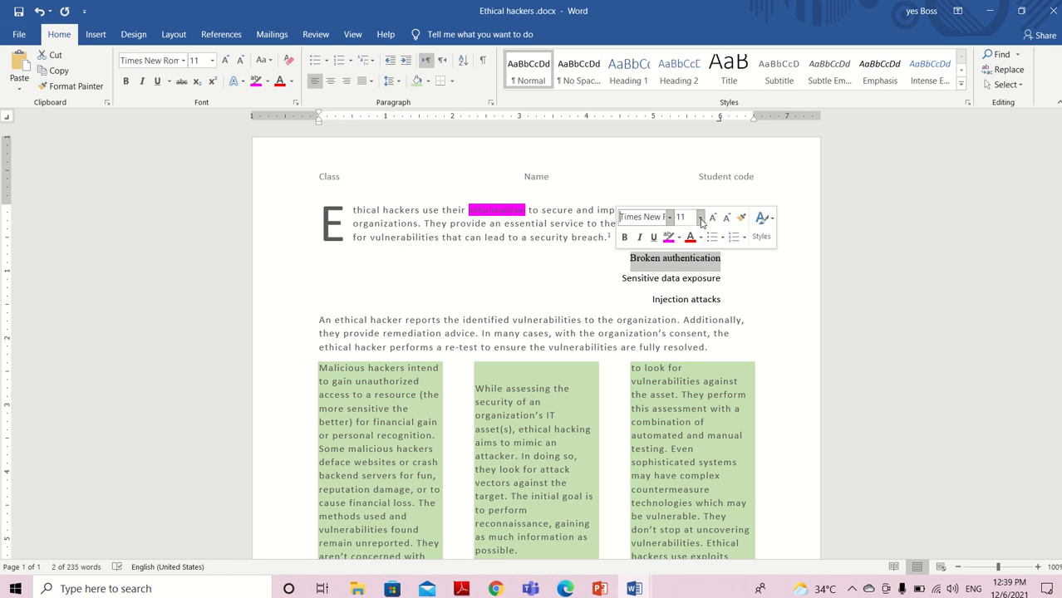
pyautogui.click(701, 218)
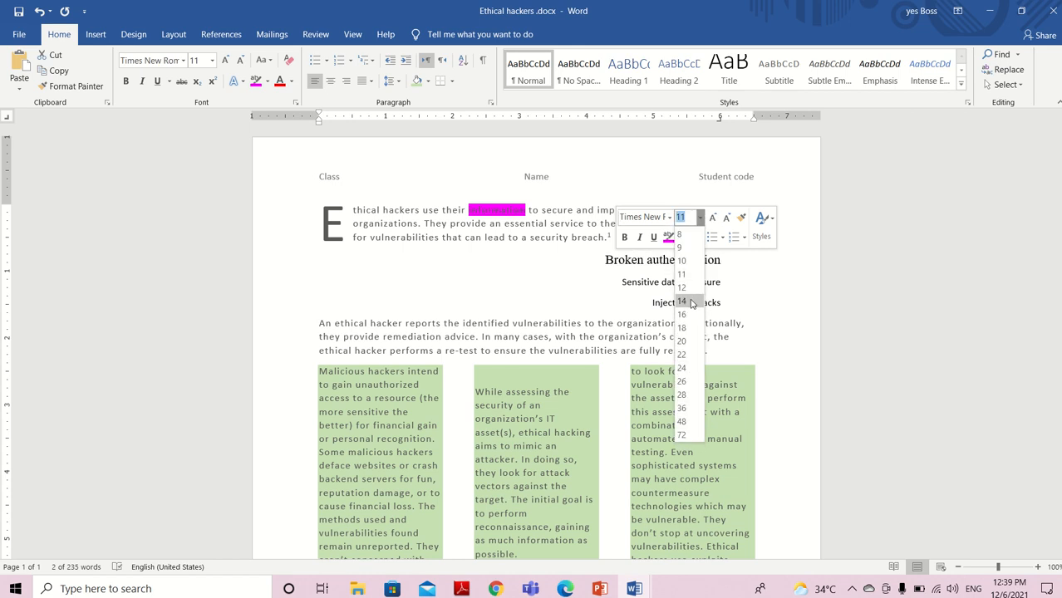
pyautogui.click(682, 302)
# Check task 29 in Review Exam.docx and make the "Broken authentication" line in Ethical hackers .docx green, bold and italic
pyautogui.moveTo(636, 588)
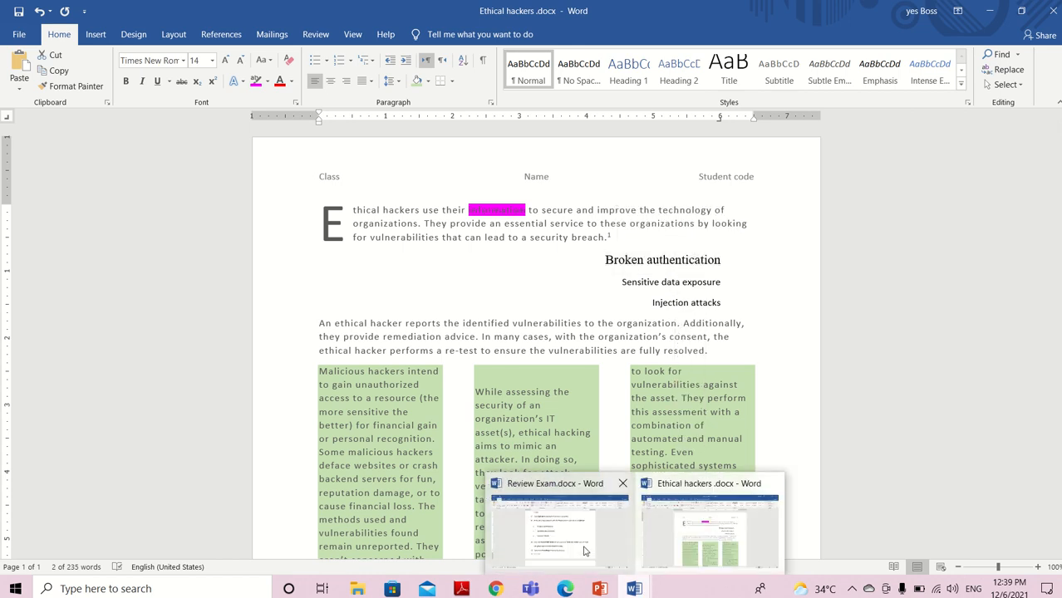
pyautogui.moveTo(584, 551)
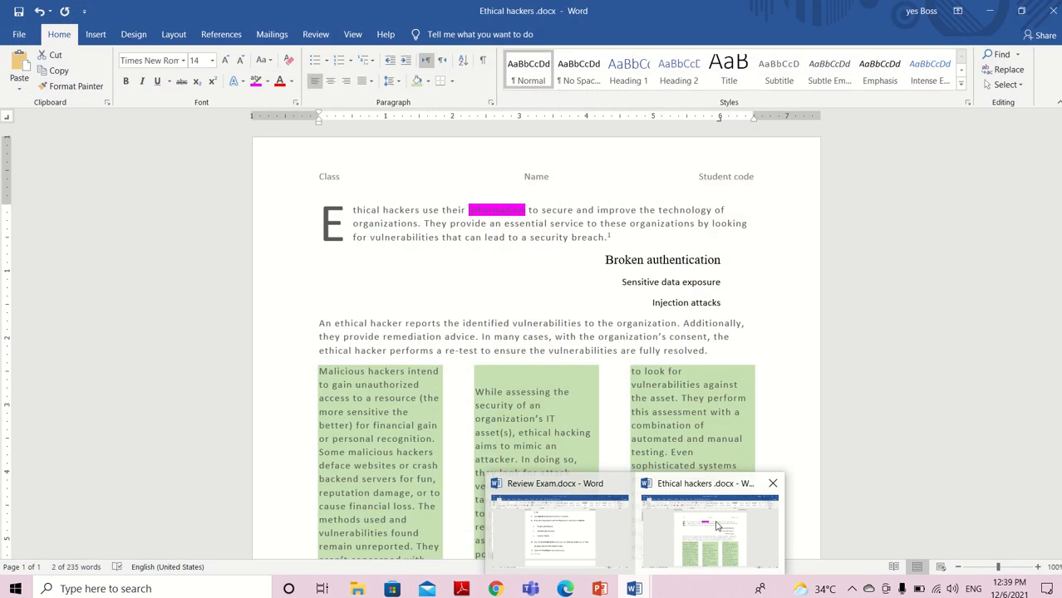
pyautogui.click(709, 532)
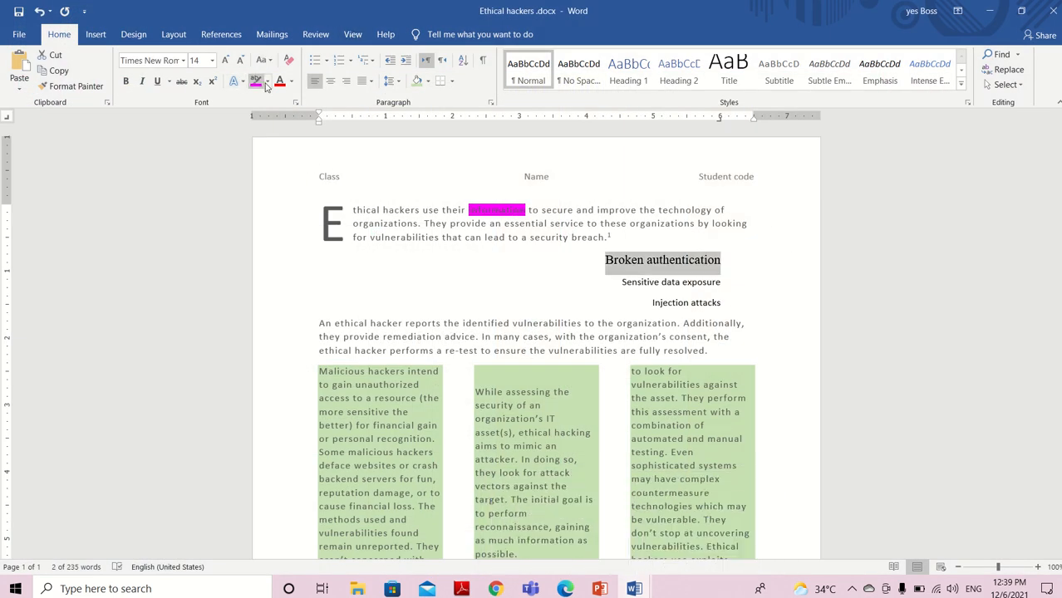
pyautogui.click(292, 81)
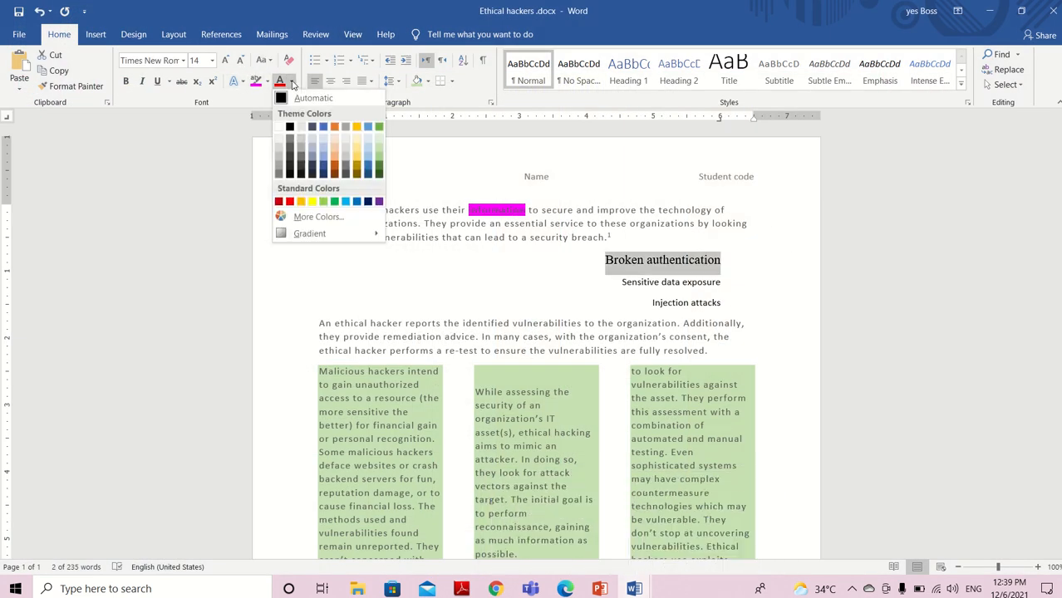
pyautogui.click(333, 203)
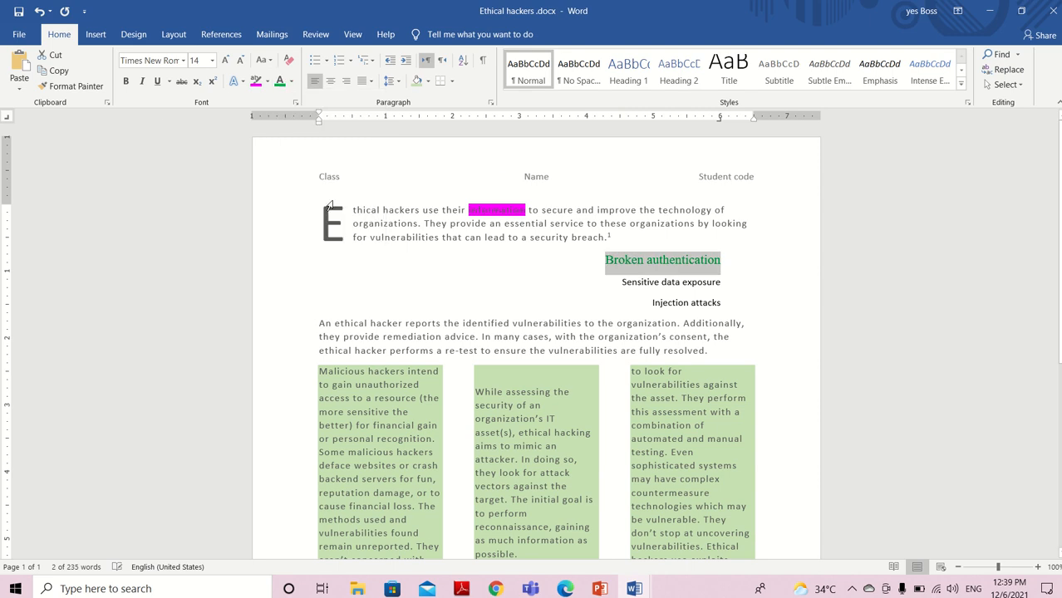
pyautogui.click(126, 81)
pyautogui.click(142, 81)
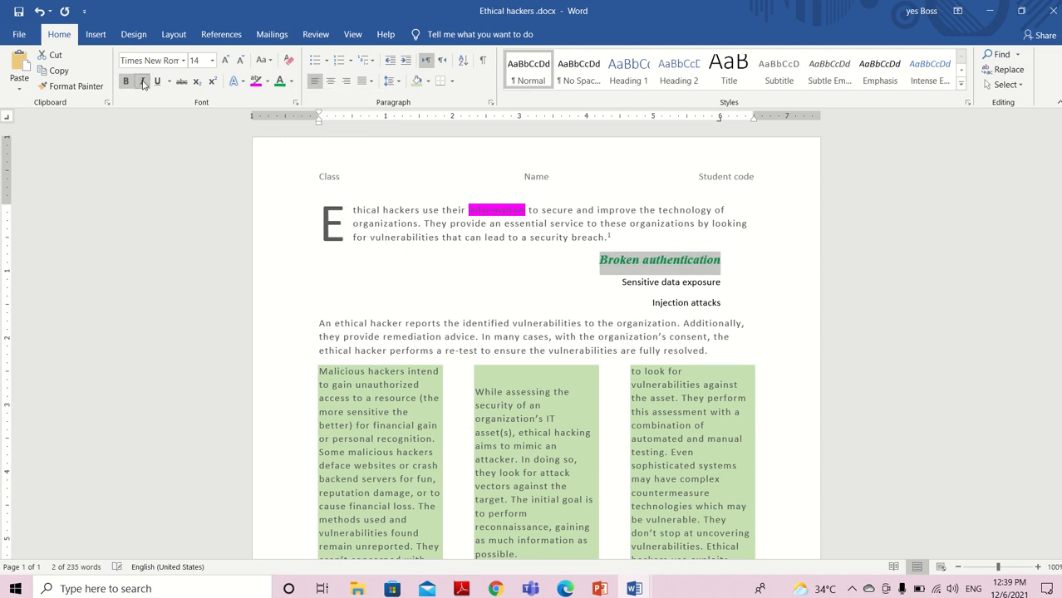
# Check task 30 in Review Exam.docx and copy the "Broken authentication" formatting onto the "Sensitive data exposure" and "Injection attacks" lines with Format Painter
pyautogui.click(634, 588)
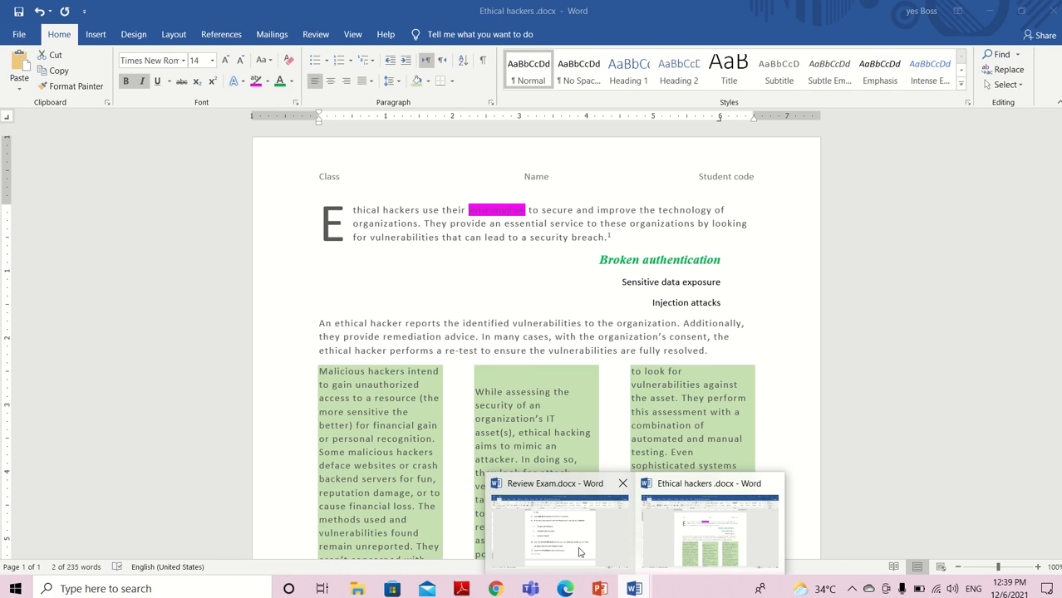
pyautogui.click(580, 551)
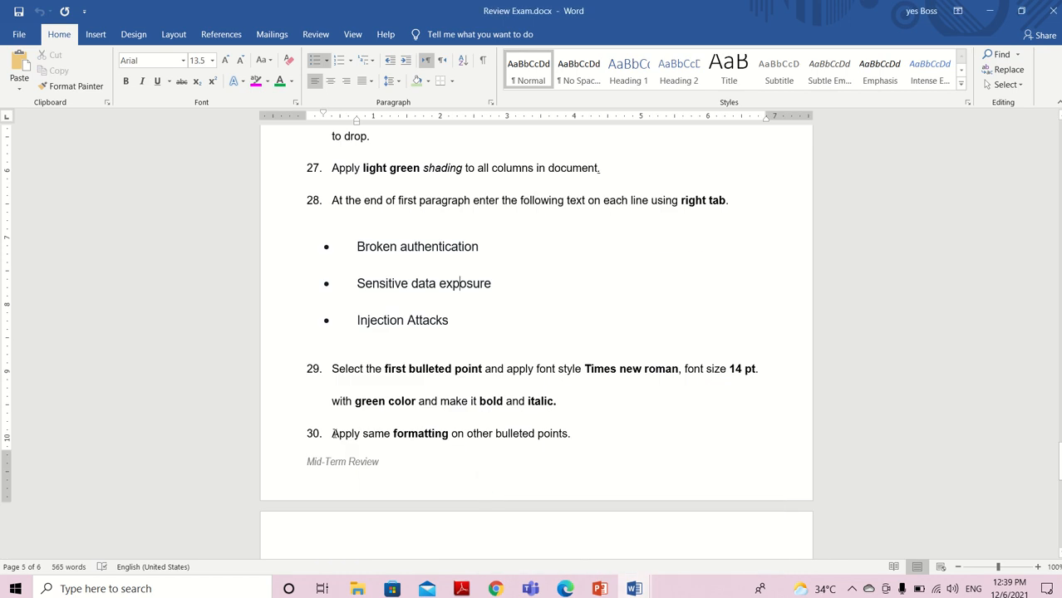
pyautogui.moveTo(332, 433); pyautogui.dragTo(611, 441)
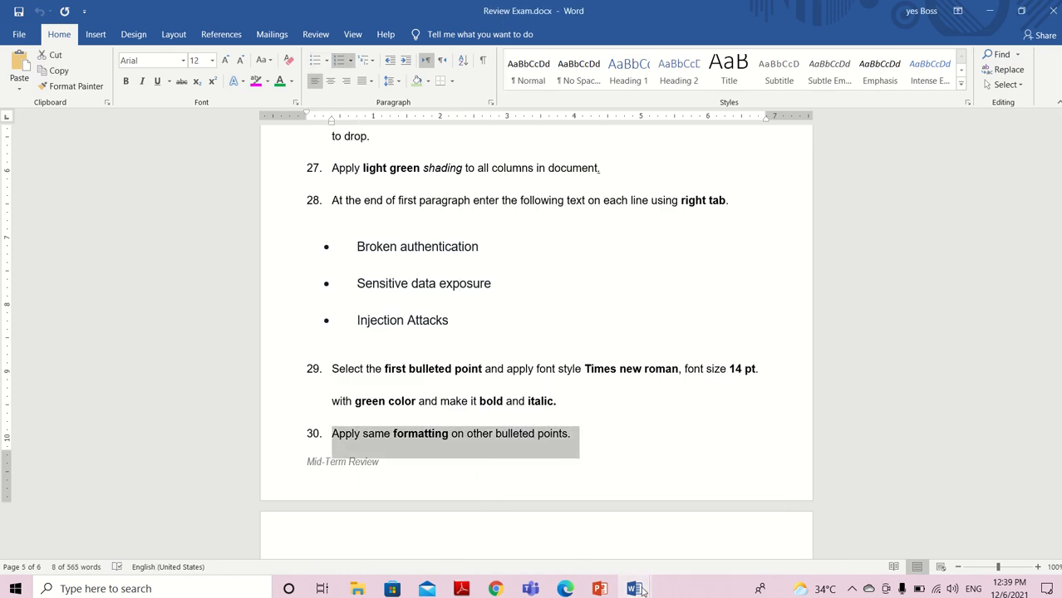
pyautogui.moveTo(641, 590)
pyautogui.click(680, 556)
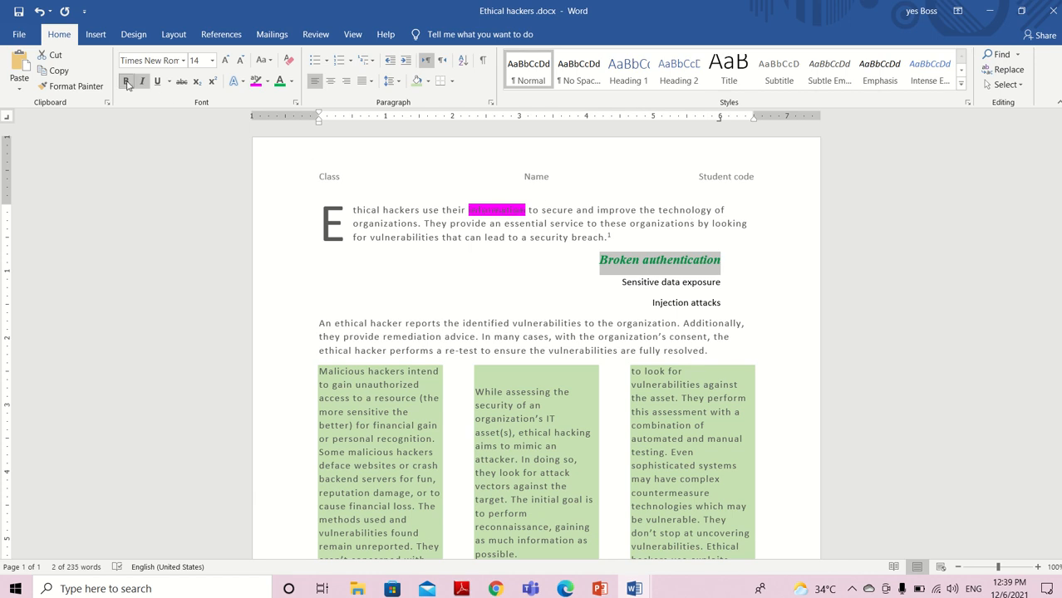
pyautogui.click(73, 86)
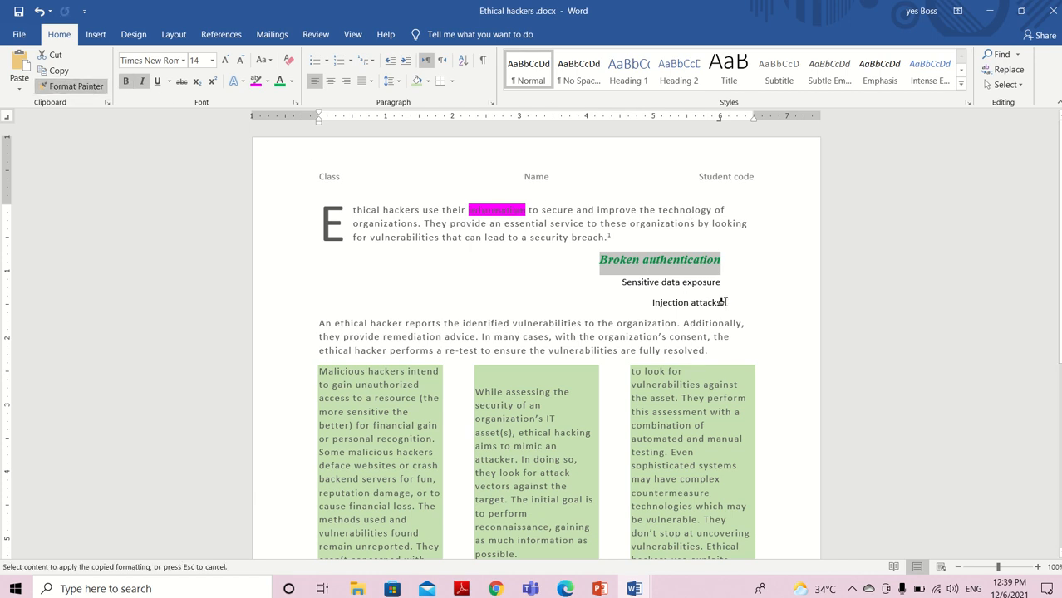
pyautogui.moveTo(723, 303); pyautogui.dragTo(626, 286)
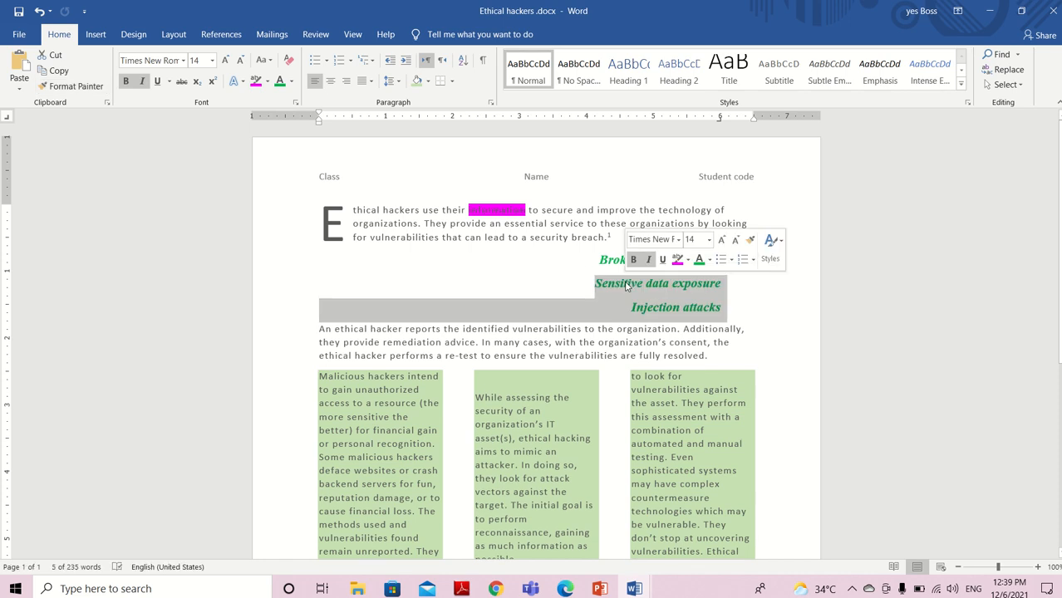
pyautogui.click(889, 330)
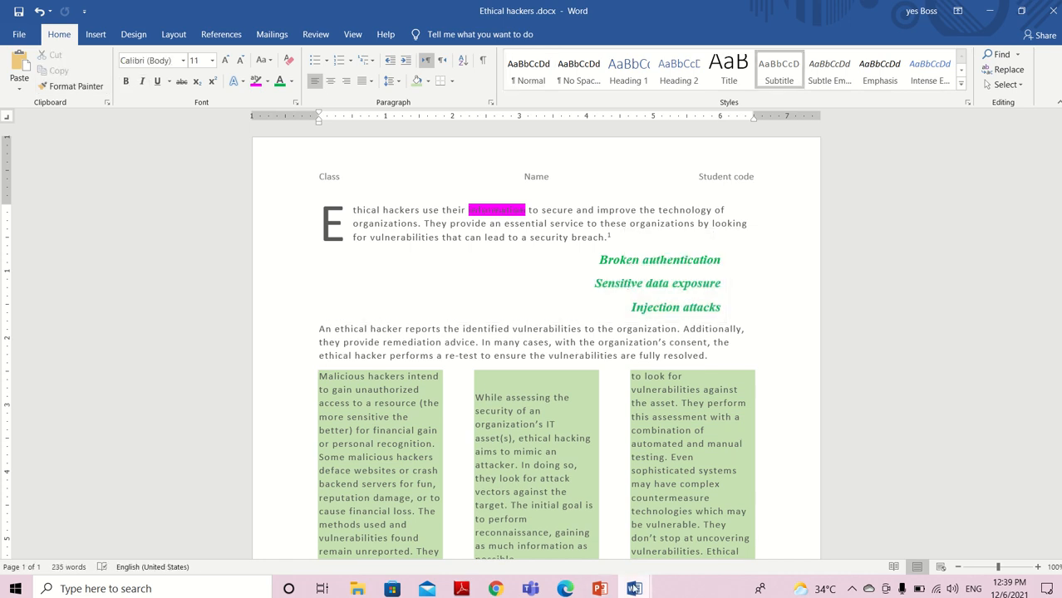
# Check tasks 31 to 33 in Review Exam.docx and save Ethical hackers .docx as "name class code" in the exam review folder
pyautogui.moveTo(635, 588)
pyautogui.click(584, 546)
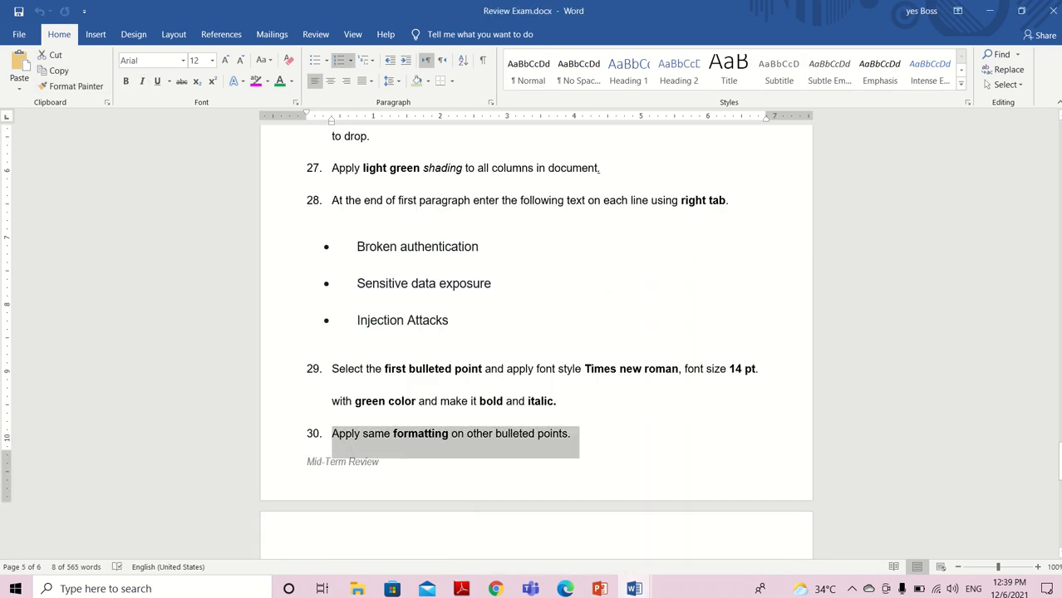
pyautogui.scroll(-7, 539, 243)
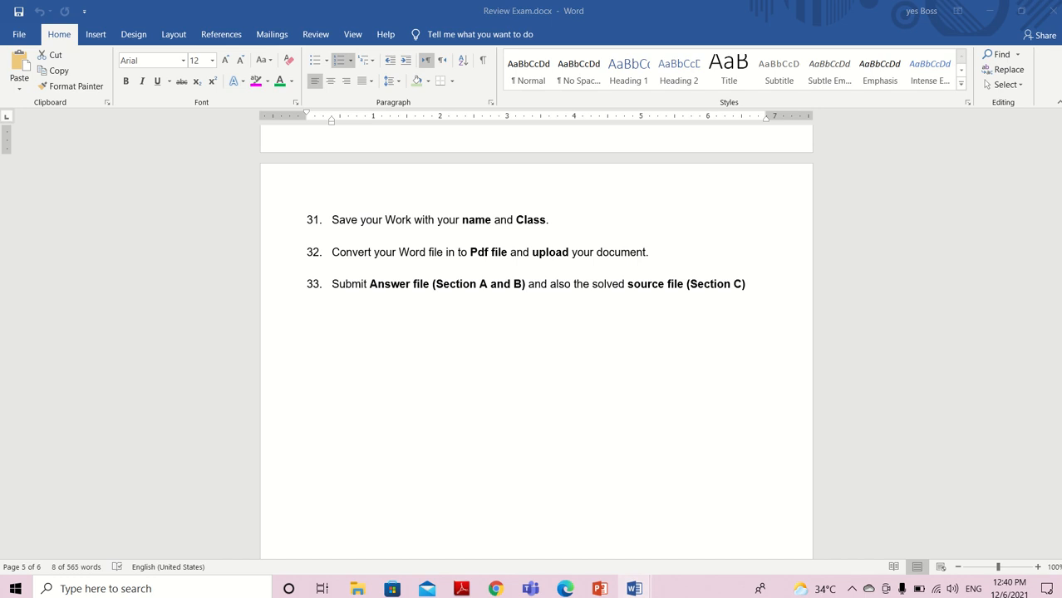
pyautogui.moveTo(635, 588)
pyautogui.click(696, 525)
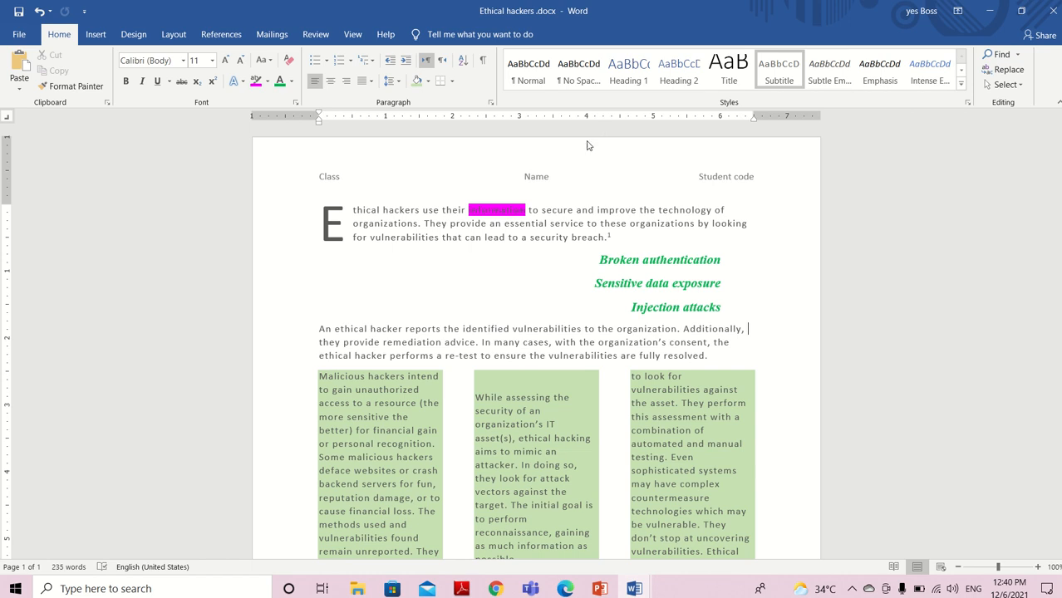
pyautogui.click(24, 40)
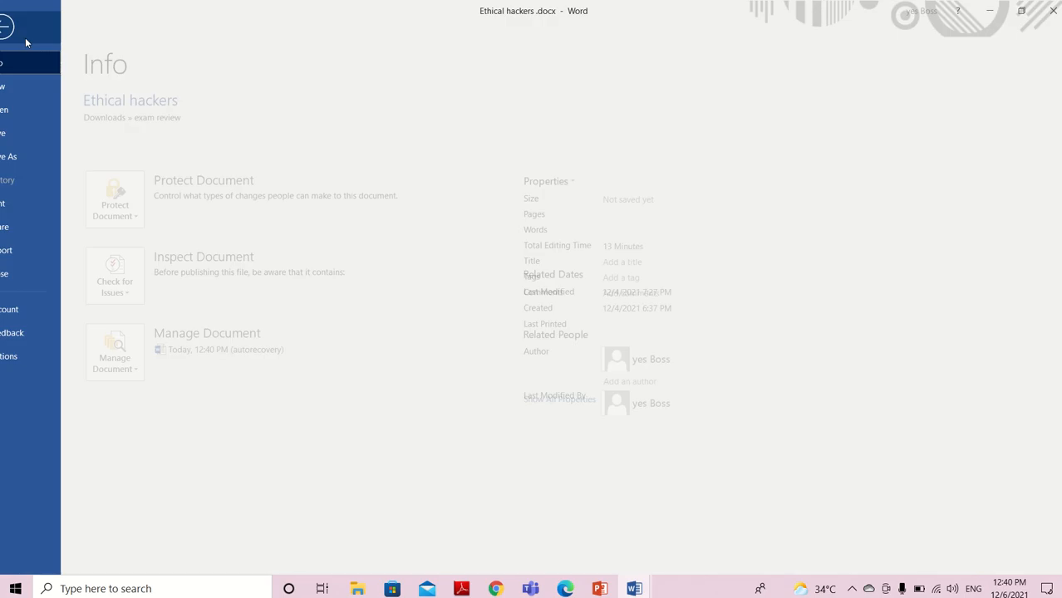
pyautogui.click(46, 154)
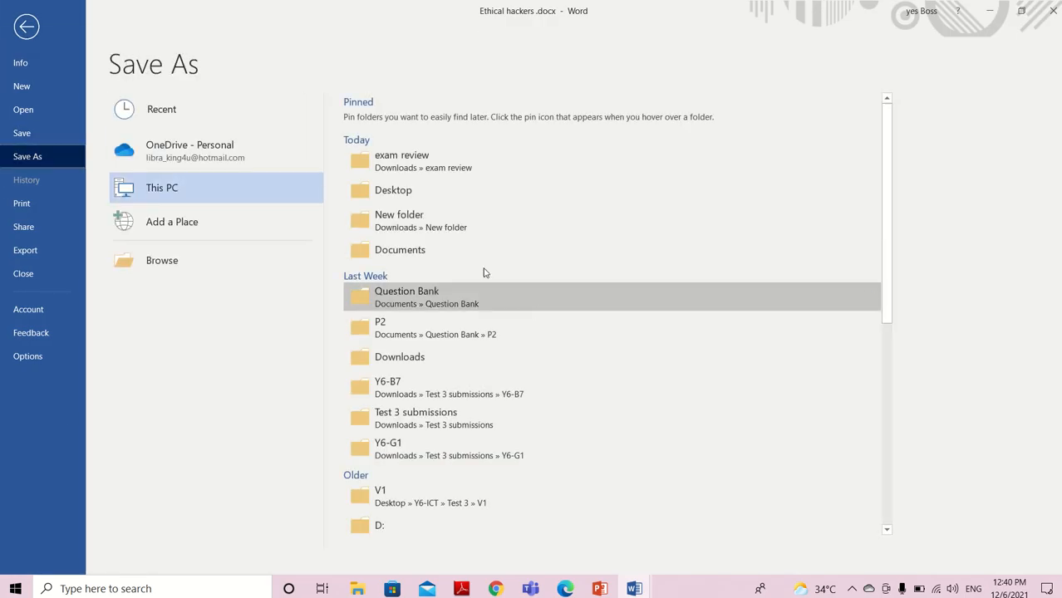
pyautogui.click(470, 165)
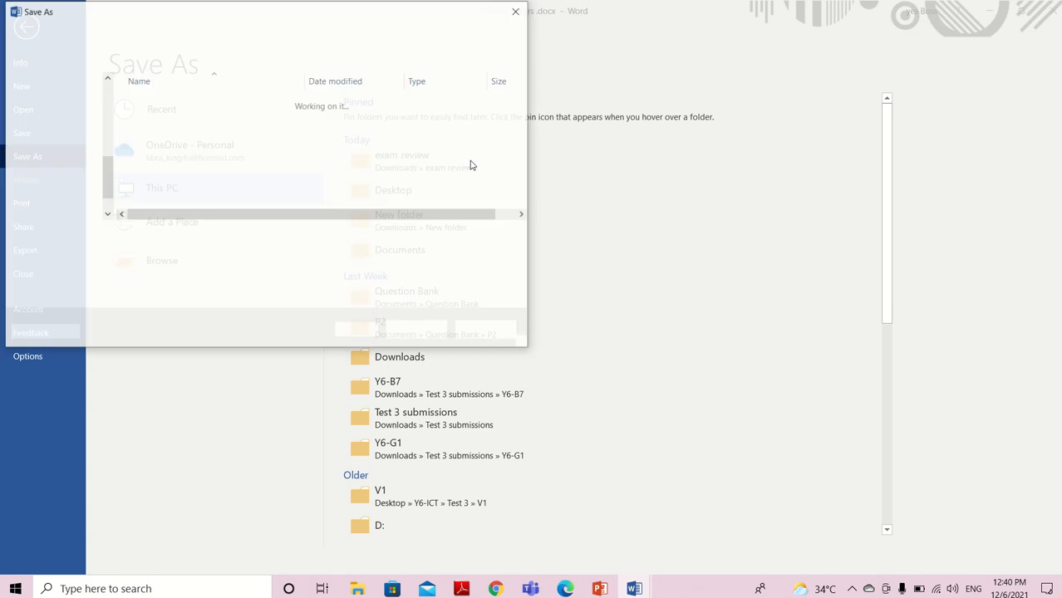
pyautogui.write('name class')
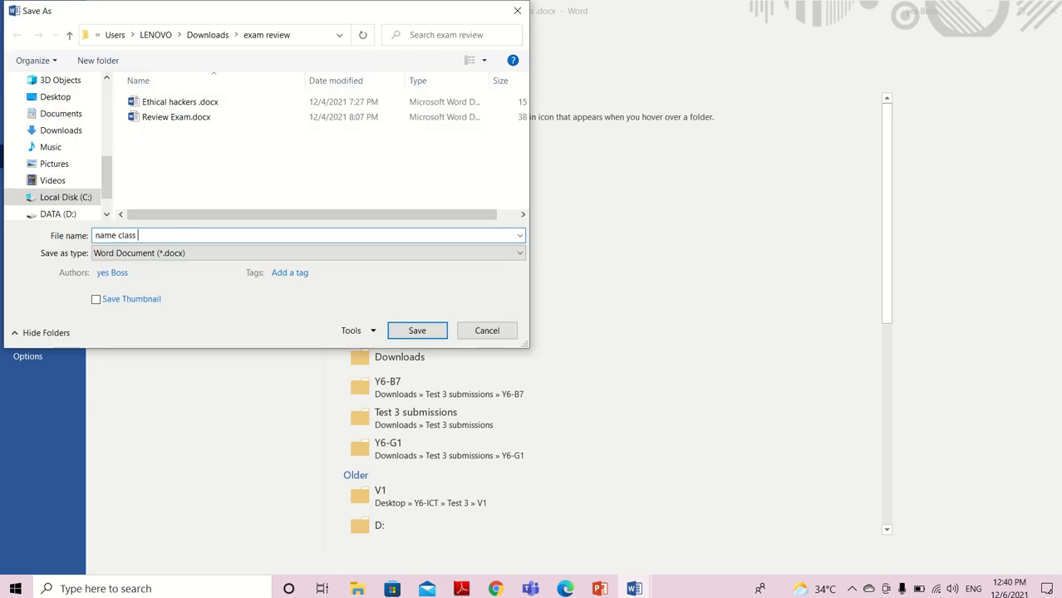
pyautogui.write(' code')
pyautogui.click(409, 330)
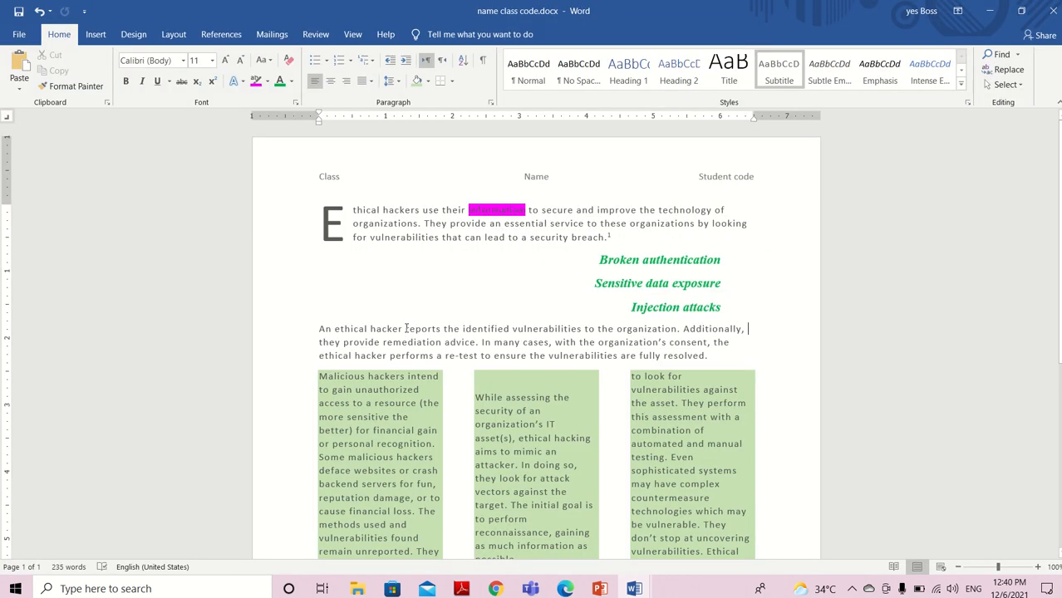
# Save a PDF copy of the document as name class code.pdf in the exam review folder
pyautogui.click(18, 34)
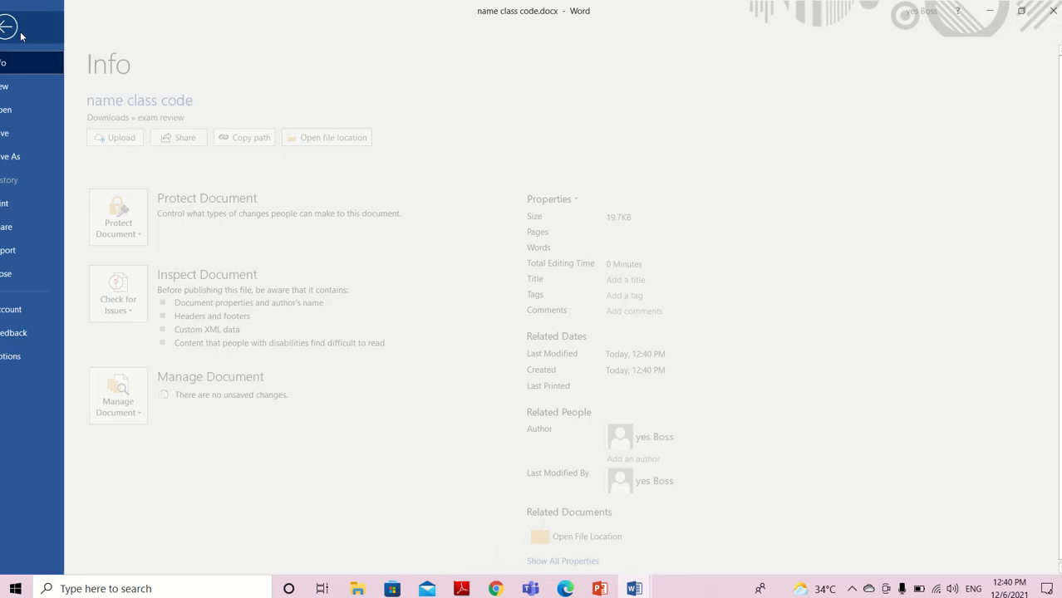
pyautogui.click(46, 156)
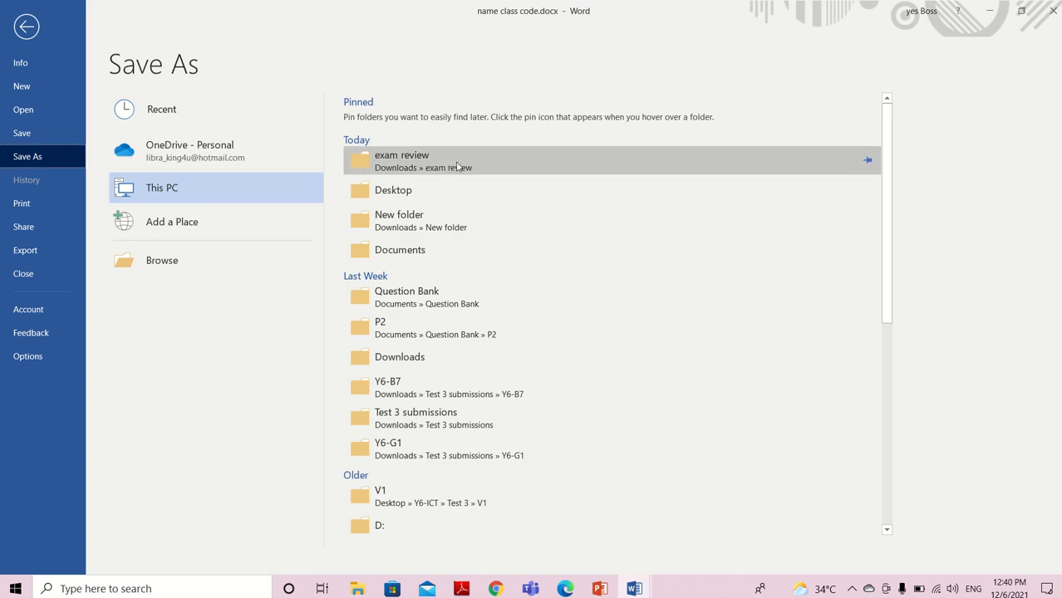
pyautogui.click(460, 162)
pyautogui.click(280, 254)
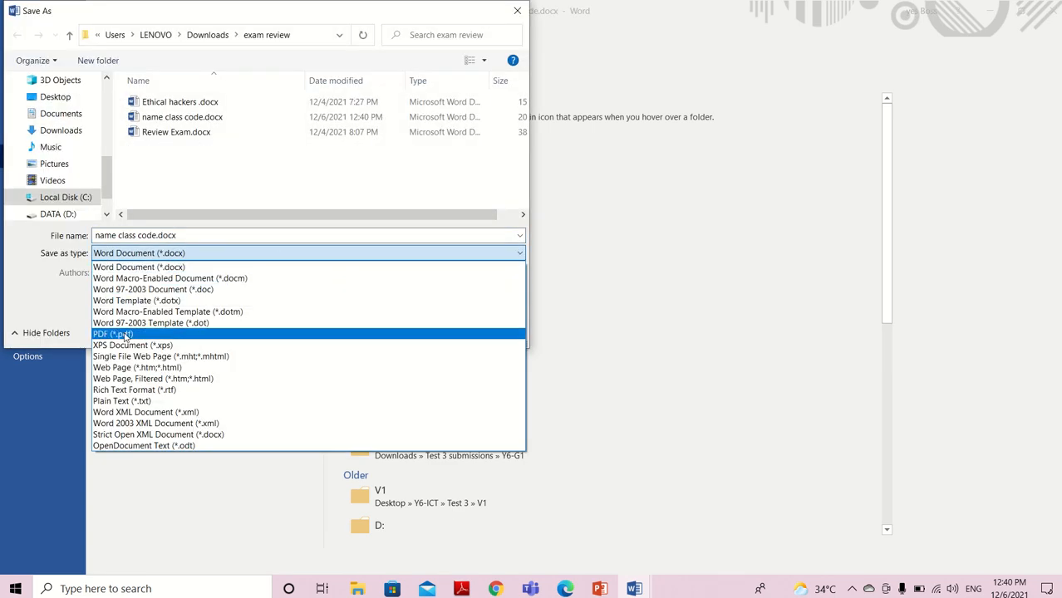
pyautogui.click(127, 336)
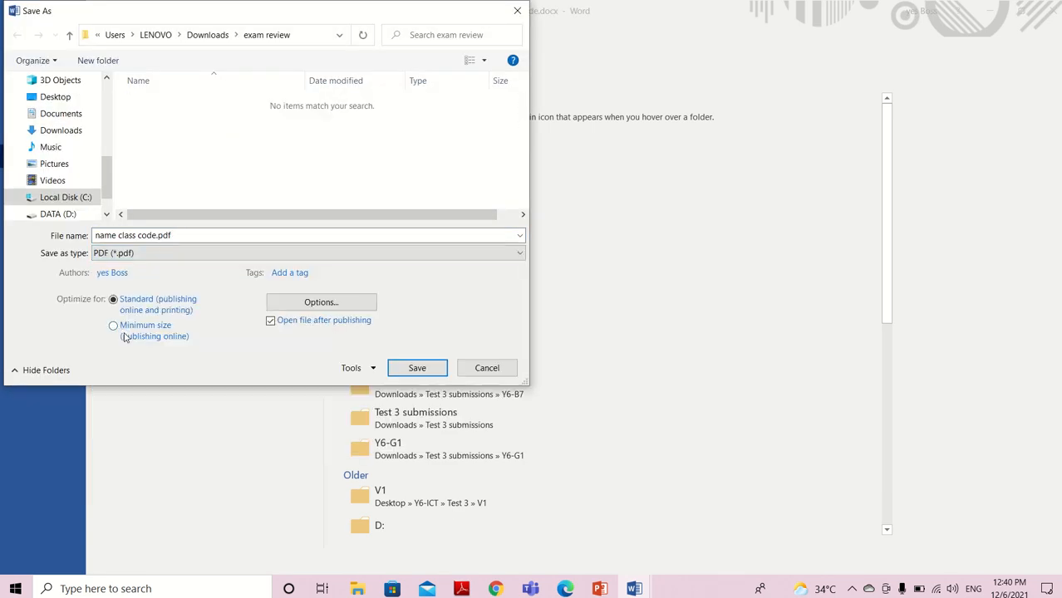
pyautogui.click(440, 370)
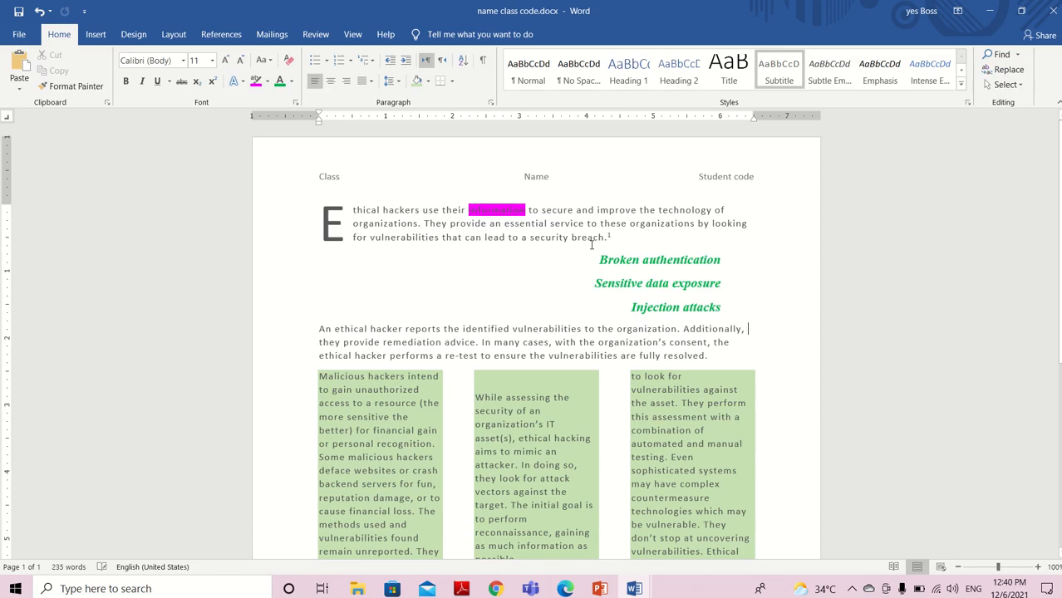